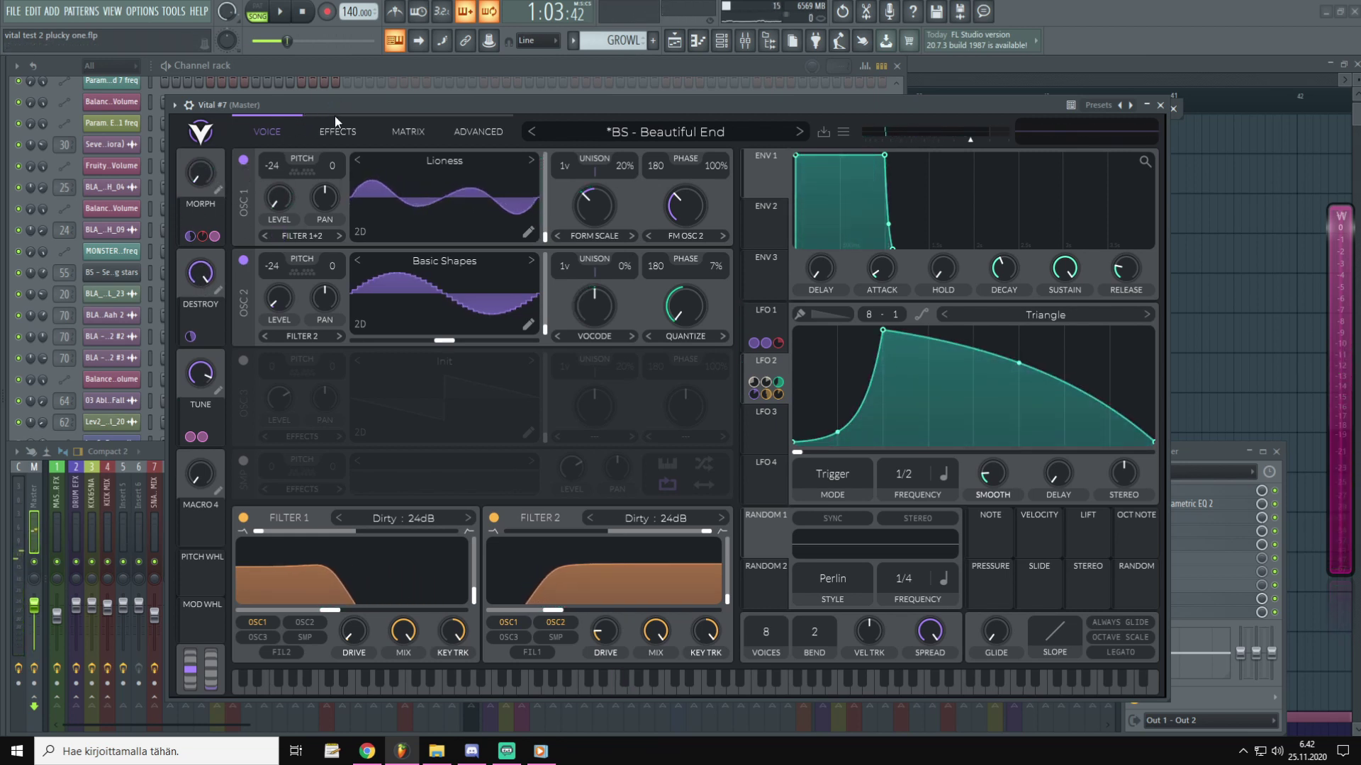
Step: Examine how the finished Beautiful End preset is built, covering its Destroy and Morph macros, effects, modulation matrix and voice settings
drag(204, 272, 195, 418)
drag(203, 174, 210, 488)
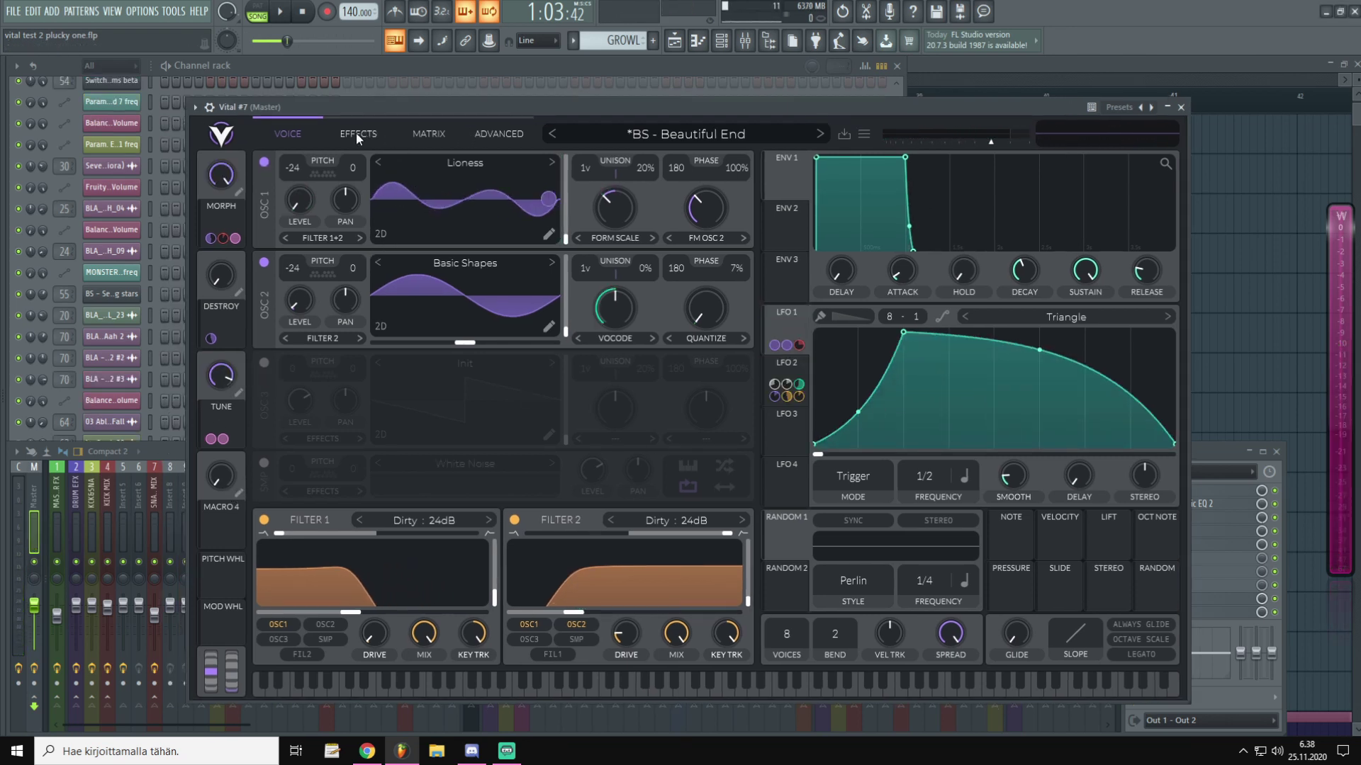
click(355, 134)
click(410, 133)
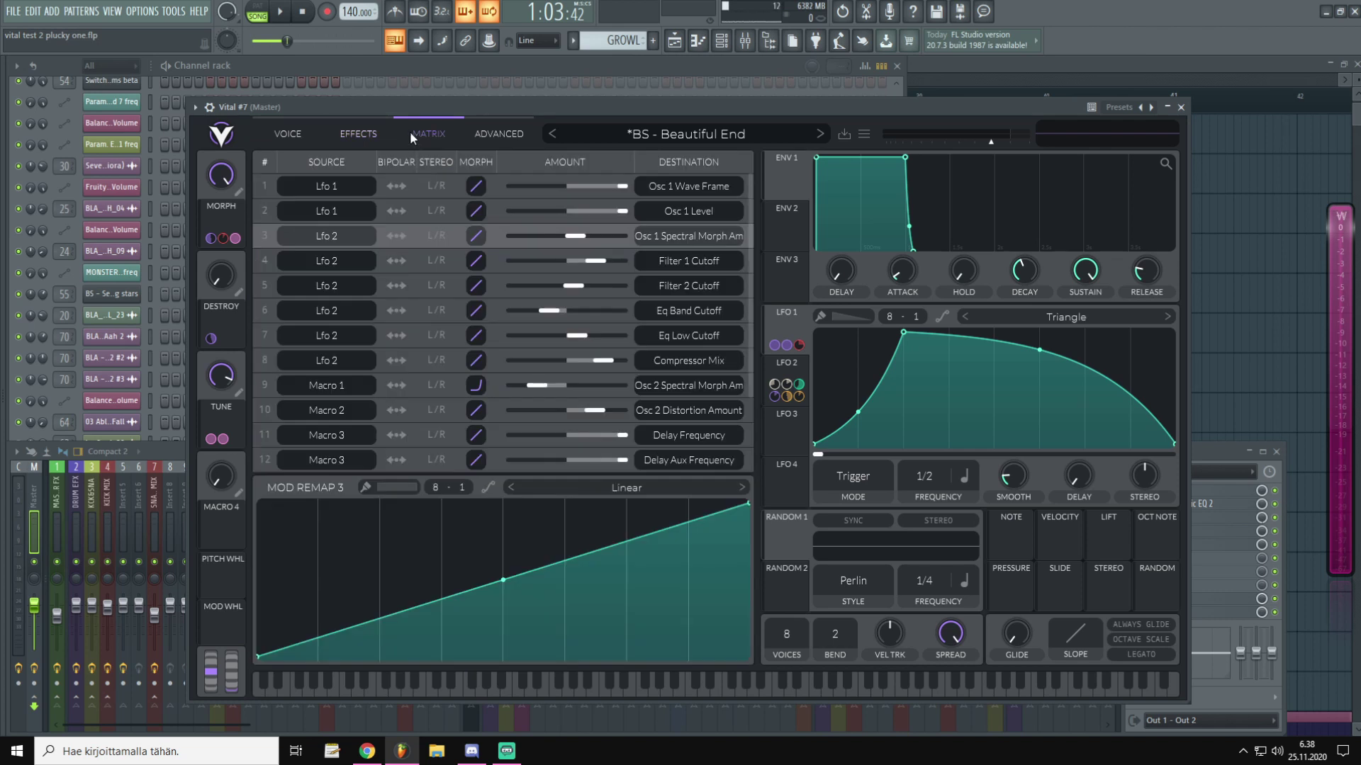
scroll(720, 283, down, 2)
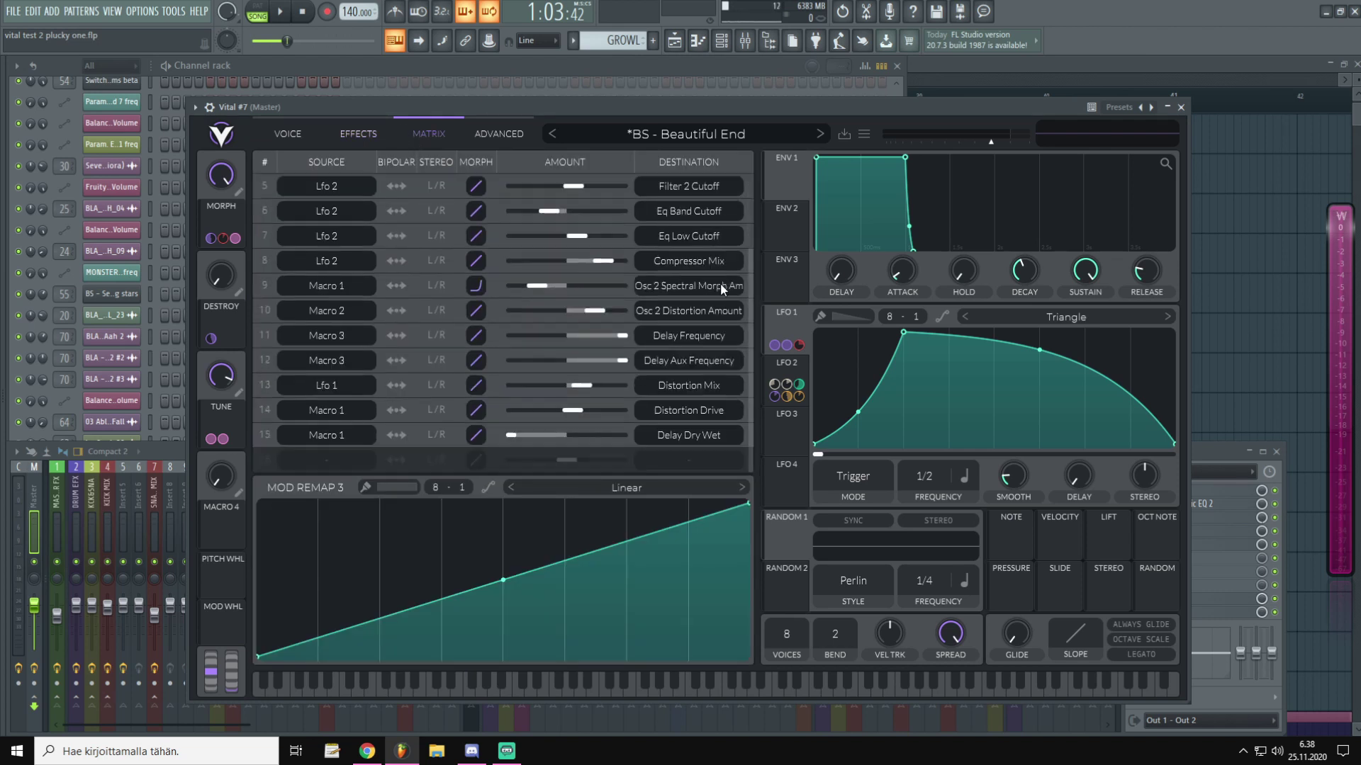
scroll(720, 282, up, 2)
scroll(717, 282, down, 2)
click(356, 133)
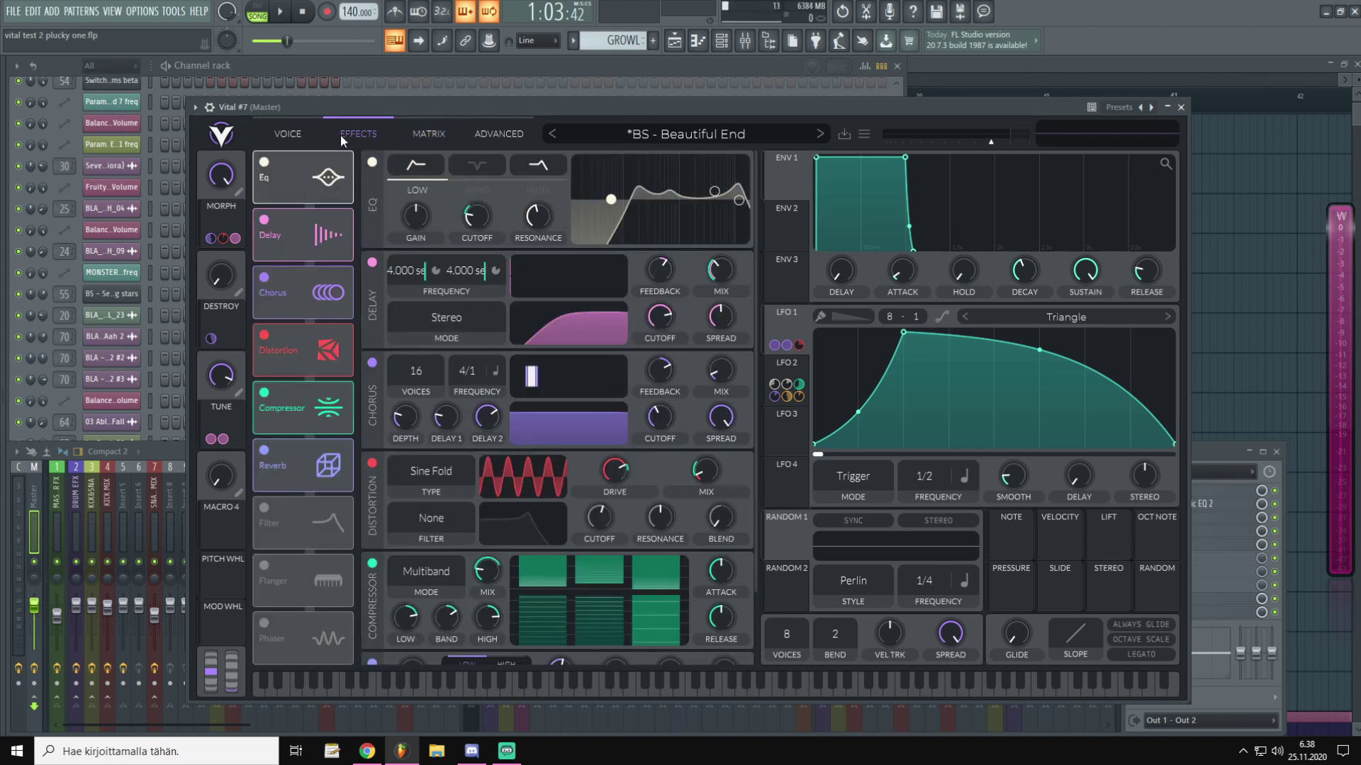
click(294, 130)
click(333, 133)
click(296, 135)
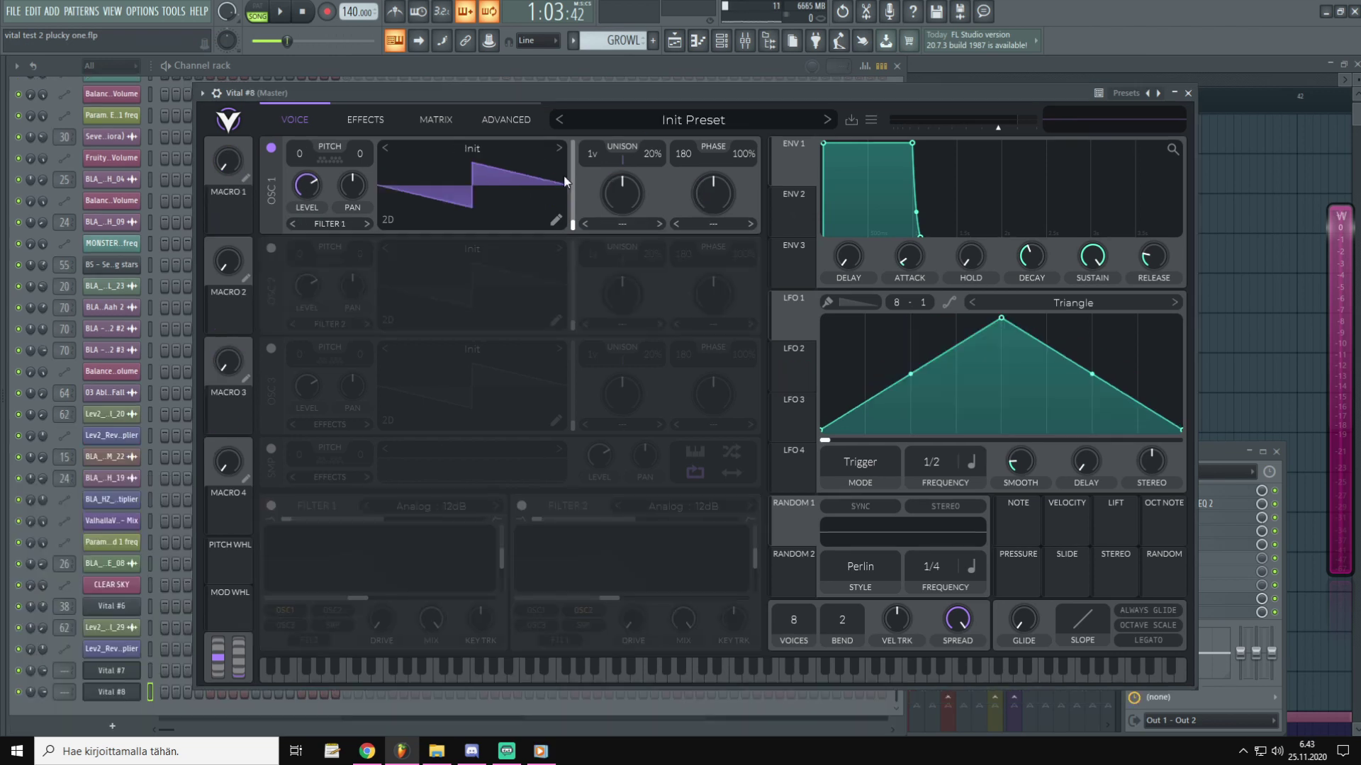
Step: Load the BLA - Lioness wavetable from the User folder into oscillator 1
click(871, 119)
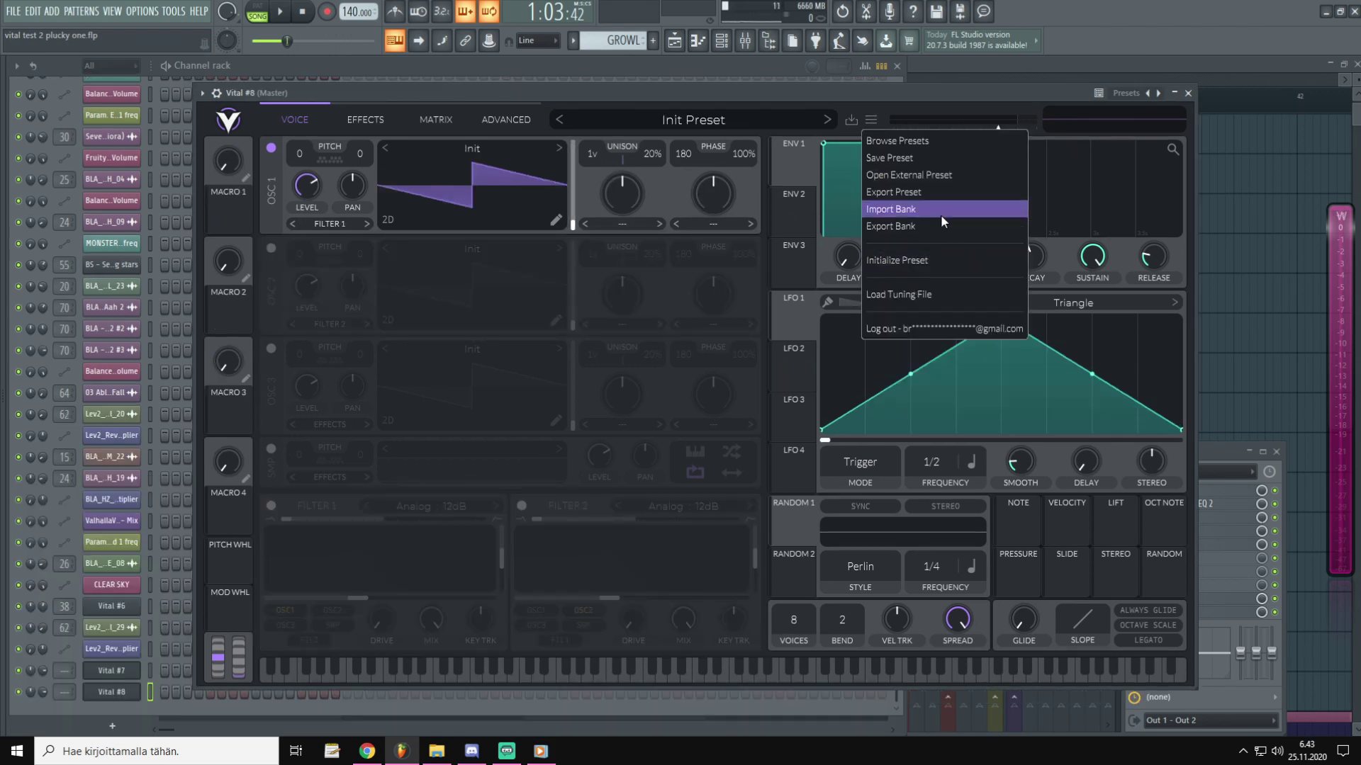
click(894, 140)
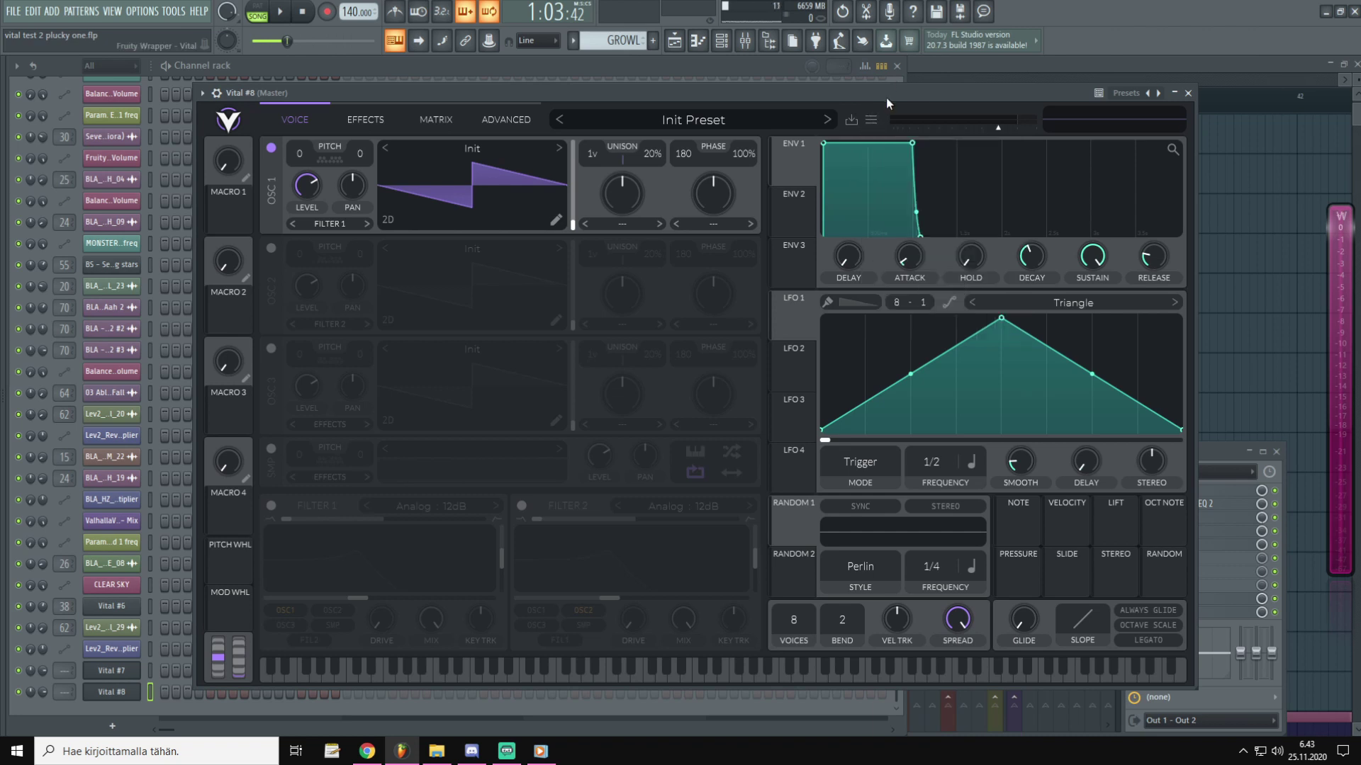
scroll(890, 339, down, 4)
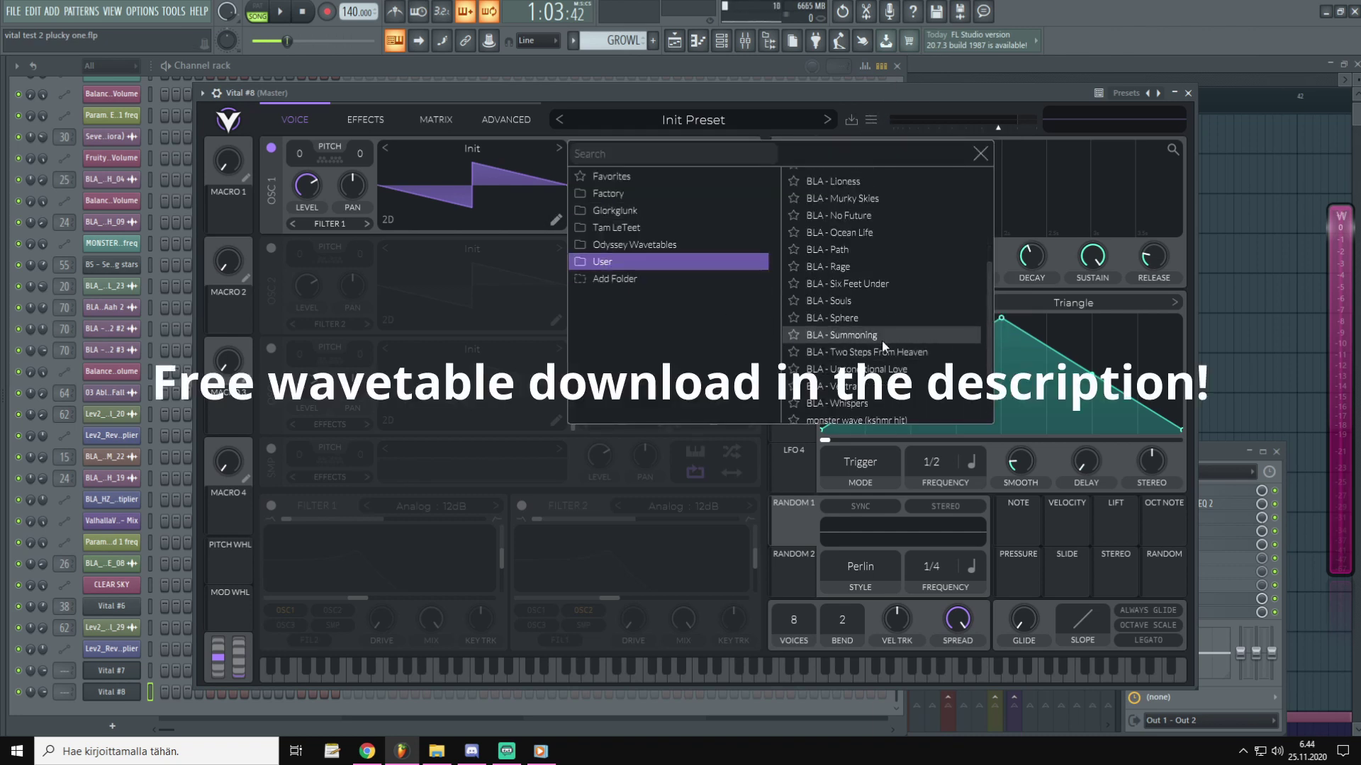
scroll(894, 333, up, 5)
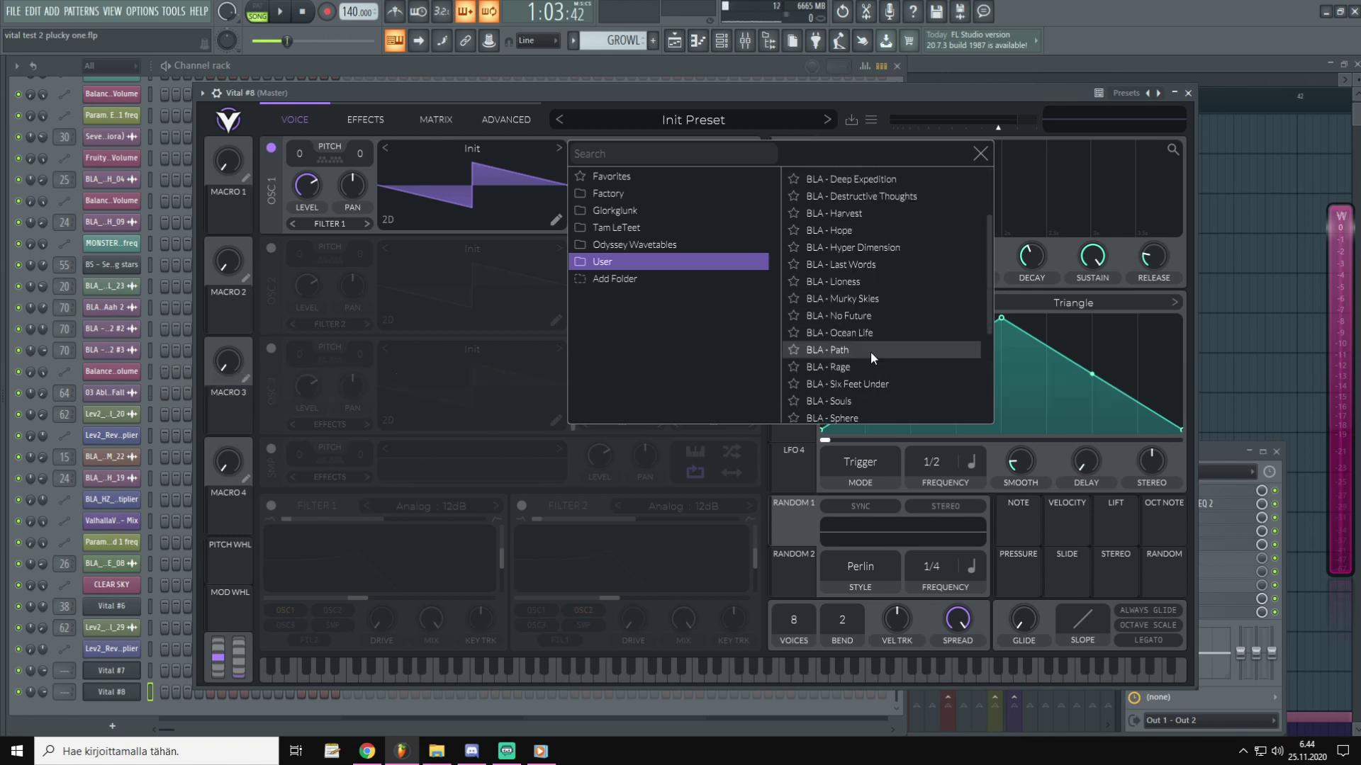
scroll(863, 342, down, 4)
click(856, 247)
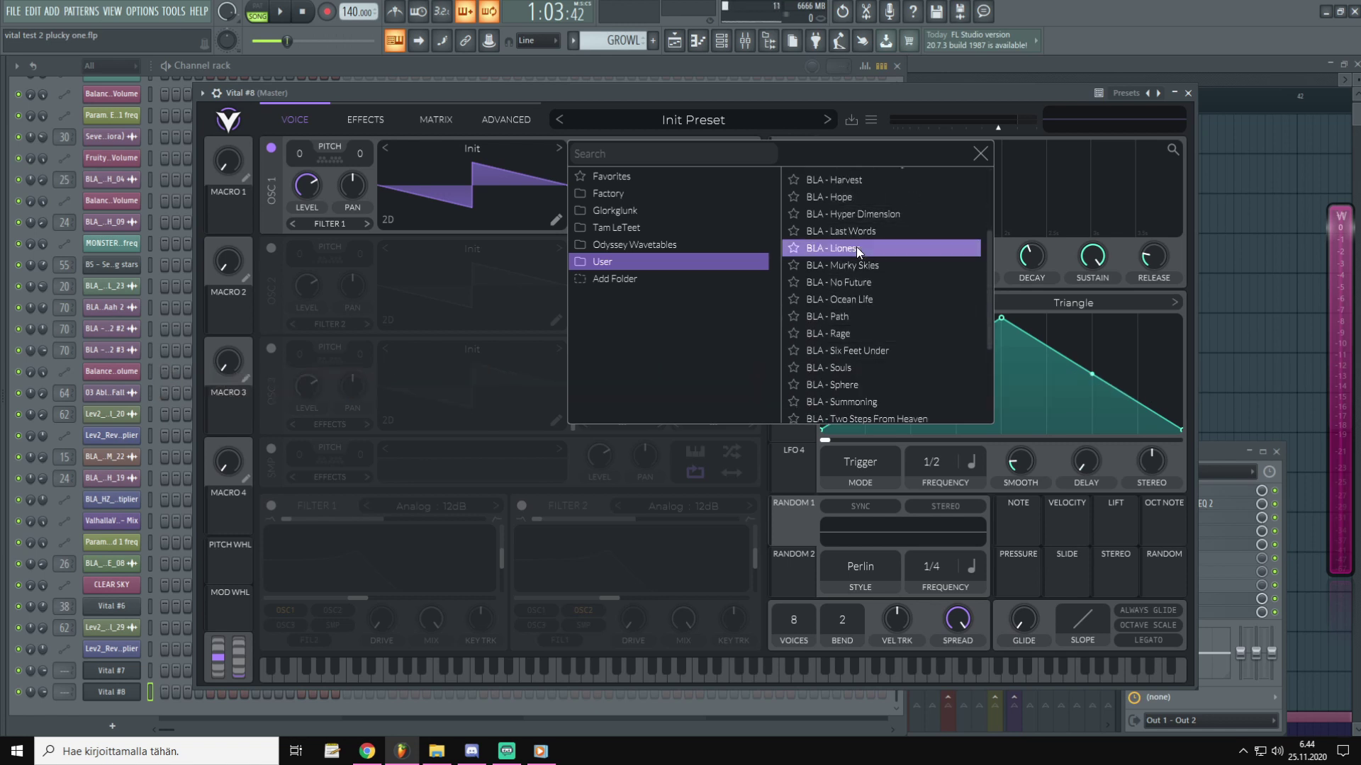
click(980, 154)
Step: Audition the Lioness wavetable by sweeping oscillator 1's wave frame to its maximum and back to the first frame
drag(908, 96, 981, 103)
mouse_move(649, 238)
mouse_move(649, 238)
mouse_down()
mouse_move(680, 110)
mouse_move(658, 256)
mouse_move(683, 162)
mouse_move(684, 176)
mouse_move(639, 258)
mouse_up()
drag(878, 99, 826, 106)
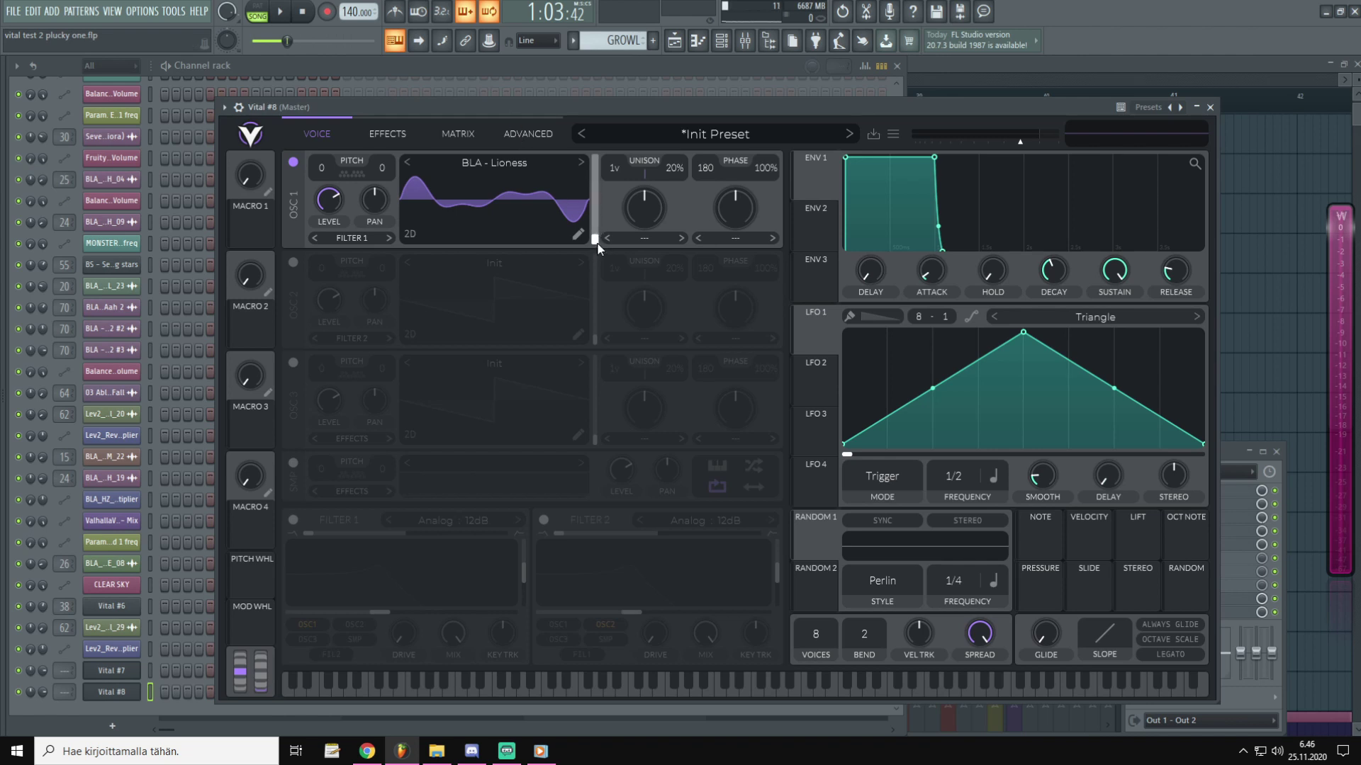
mouse_move(596, 241)
mouse_down()
mouse_move(595, 178)
mouse_move(588, 253)
mouse_up()
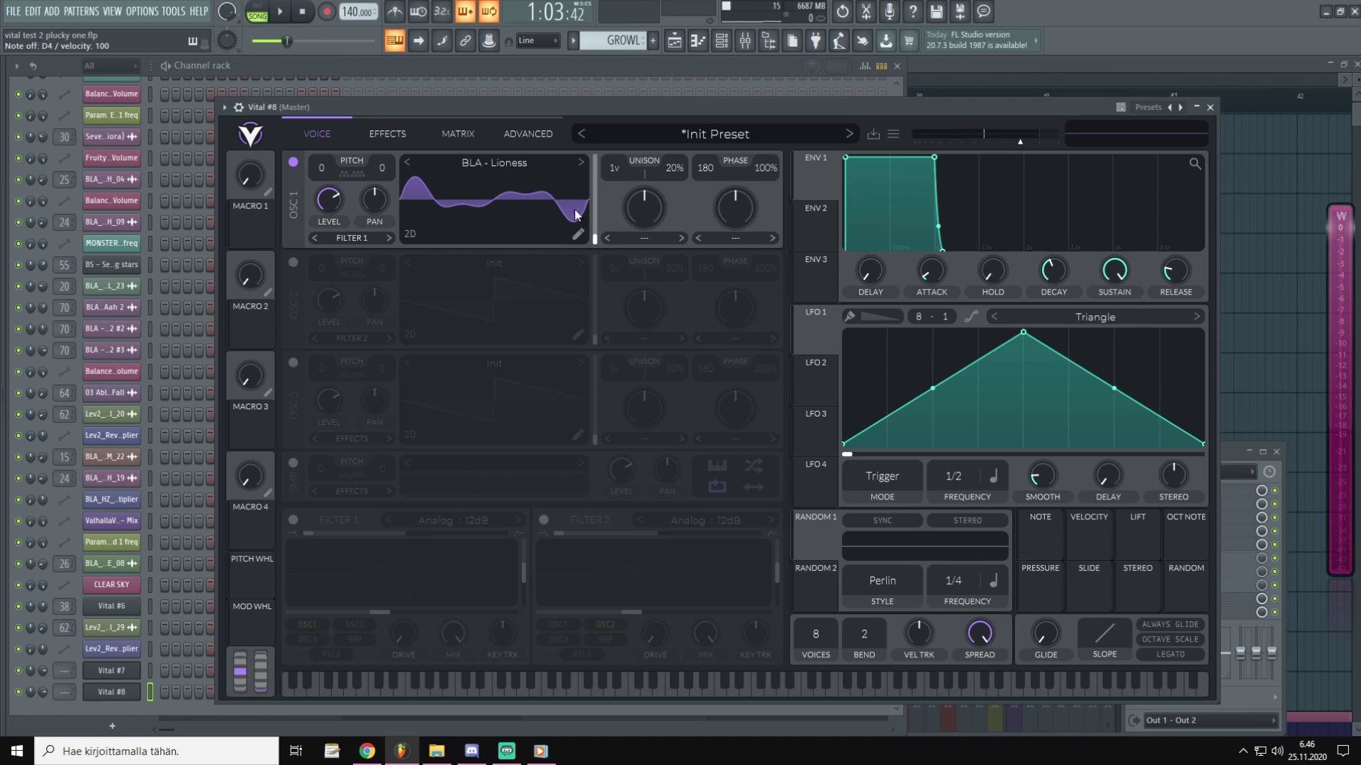
drag(594, 238, 603, 135)
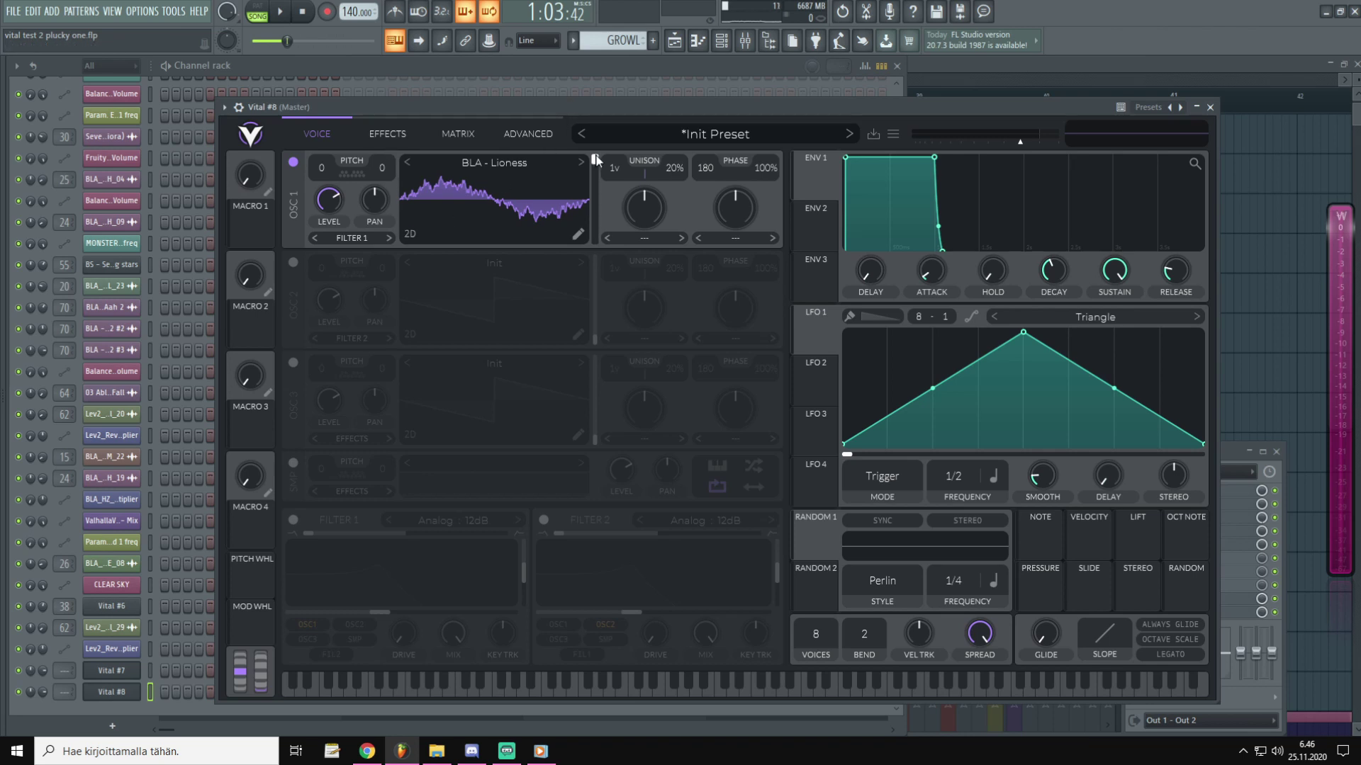
drag(595, 160, 591, 307)
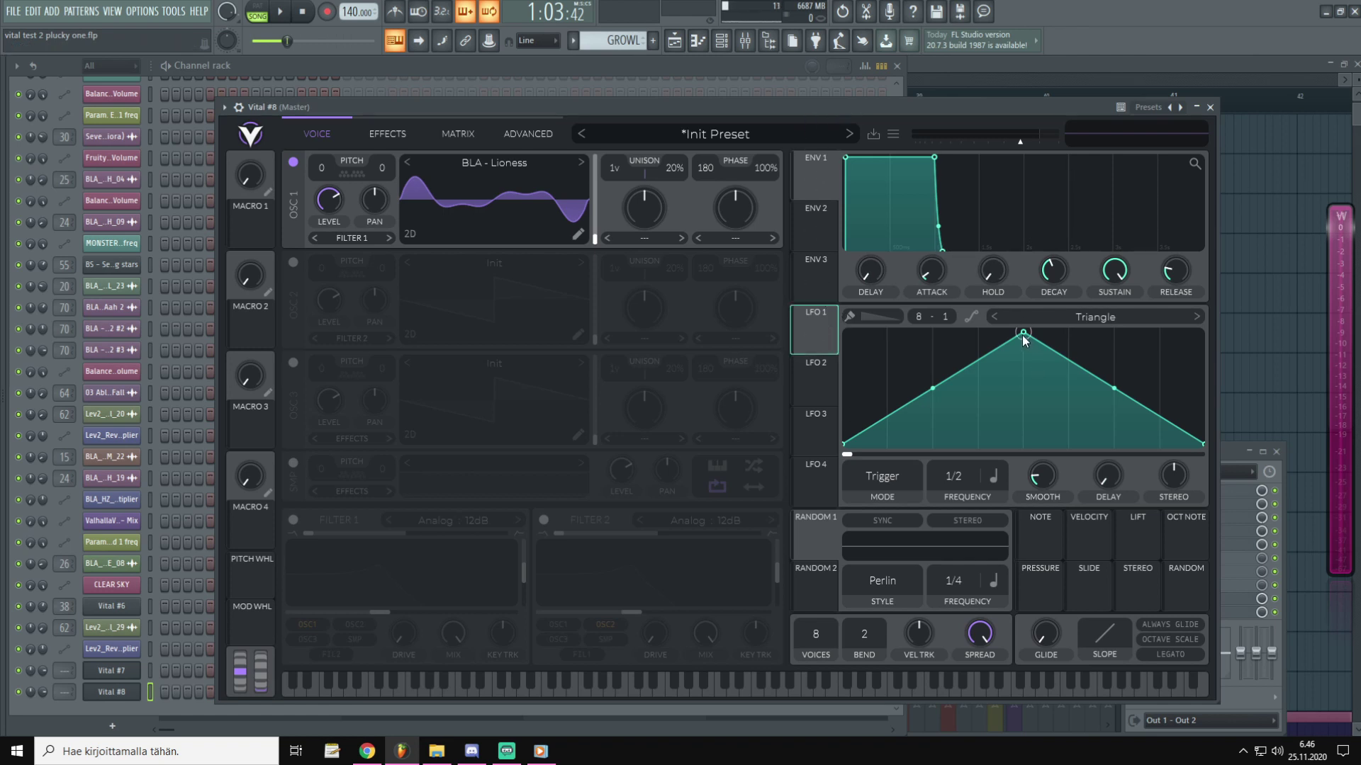
Step: Reshape LFO 1 by moving its peak to the first quarter, bowing the falling side outward and the rising side inward
drag(1029, 344, 942, 312)
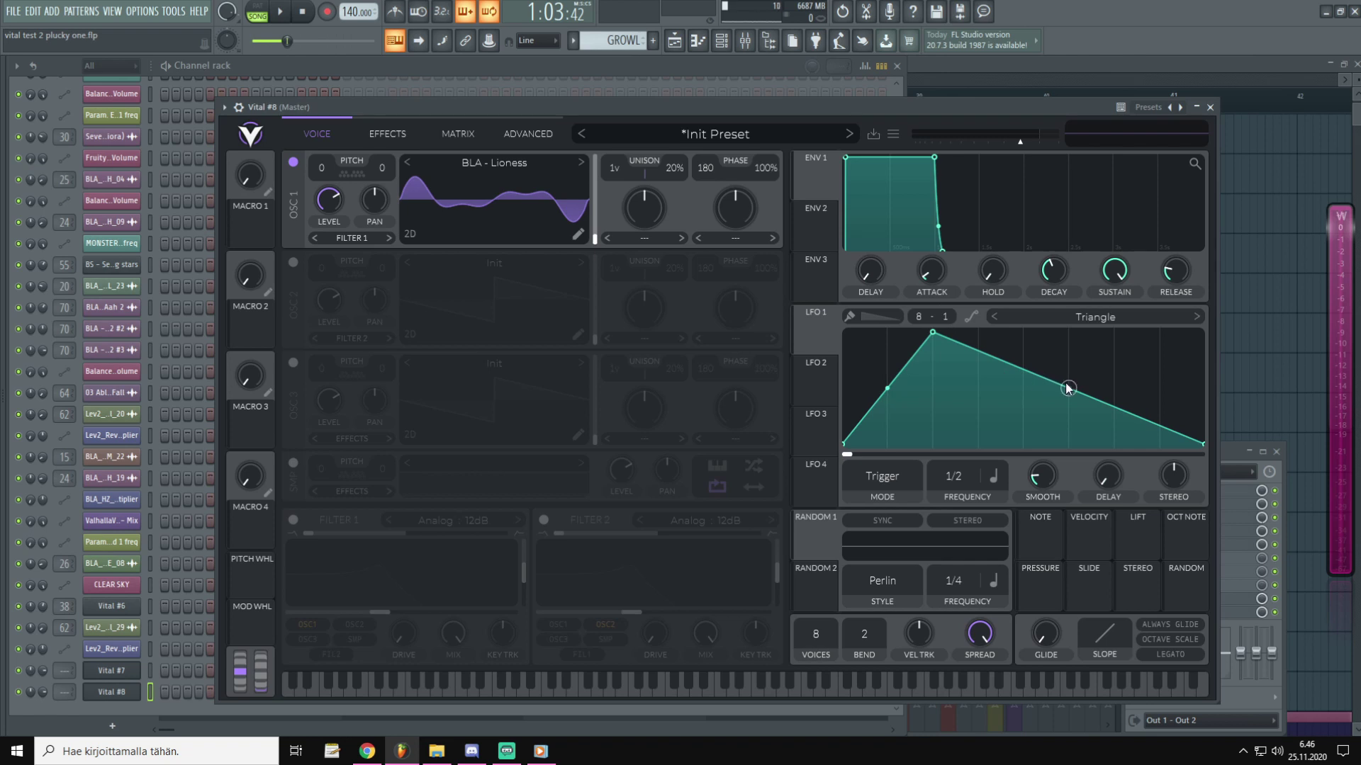
drag(1068, 388, 1112, 343)
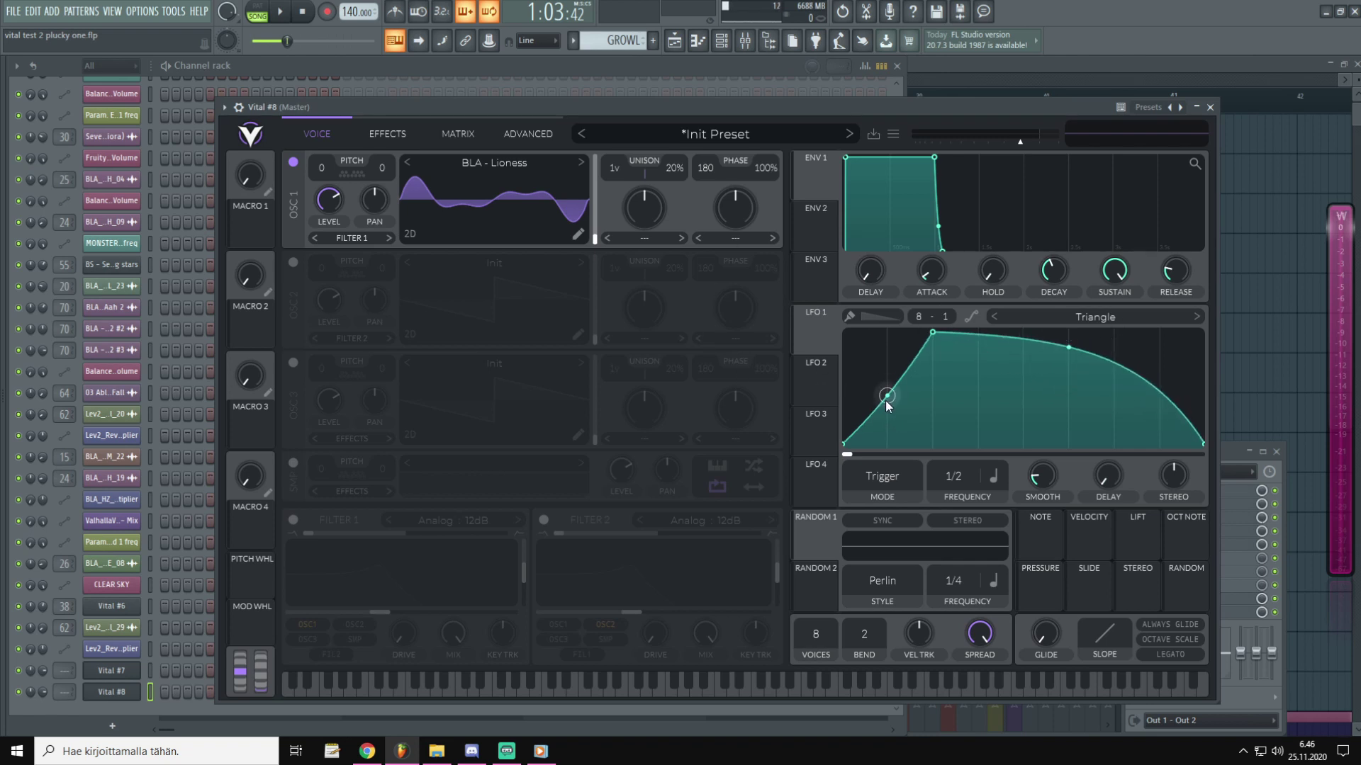
drag(885, 401, 886, 416)
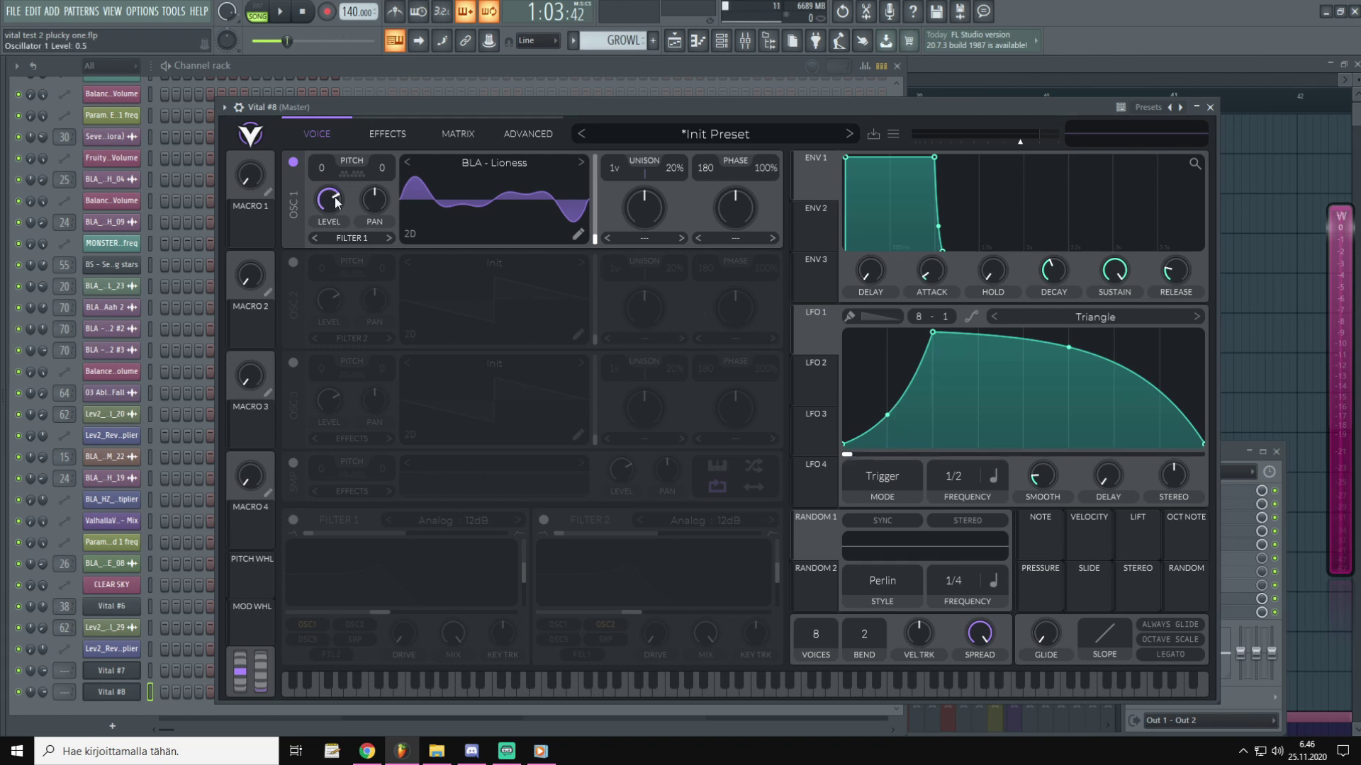
Step: Lower oscillator 1's level to zero, modulate it with LFO 1 and play a test note
drag(336, 202, 346, 423)
drag(816, 332, 331, 236)
mouse_move(337, 228)
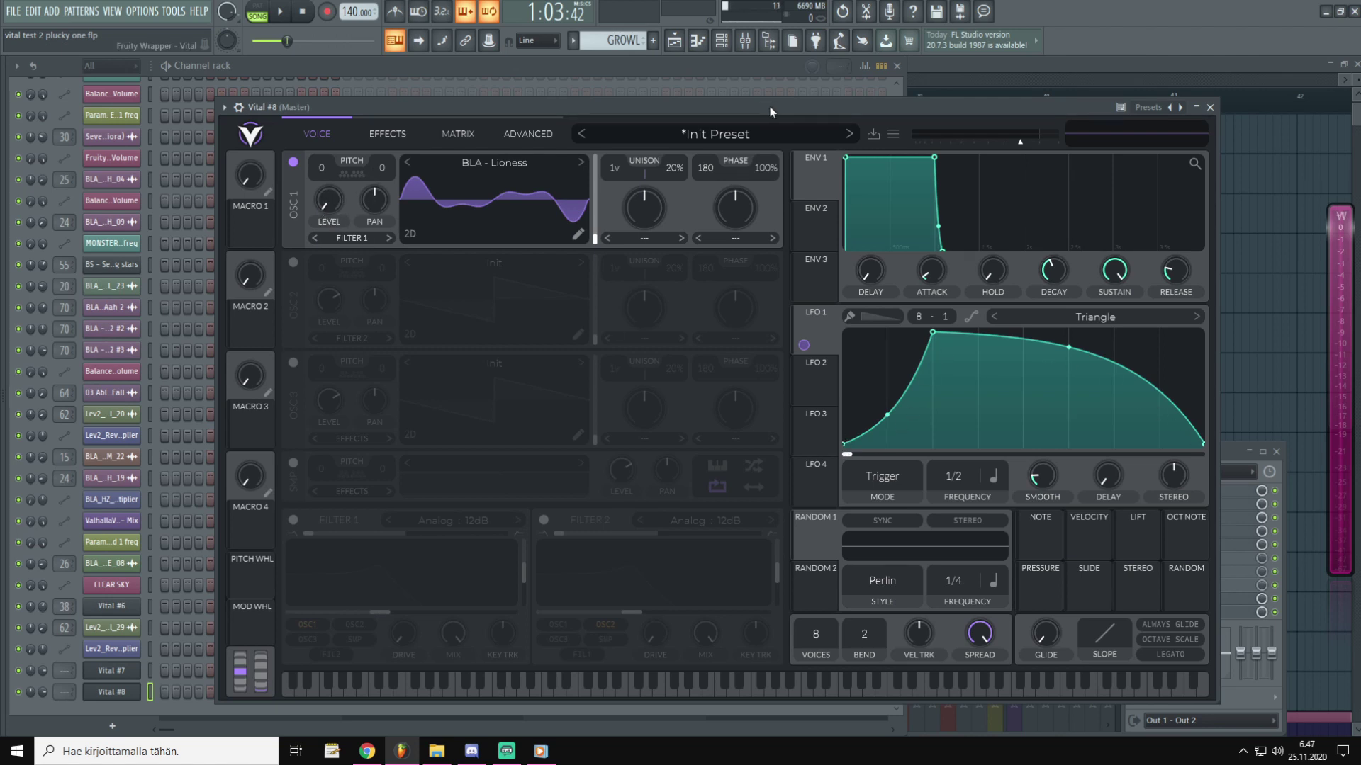
key(x)
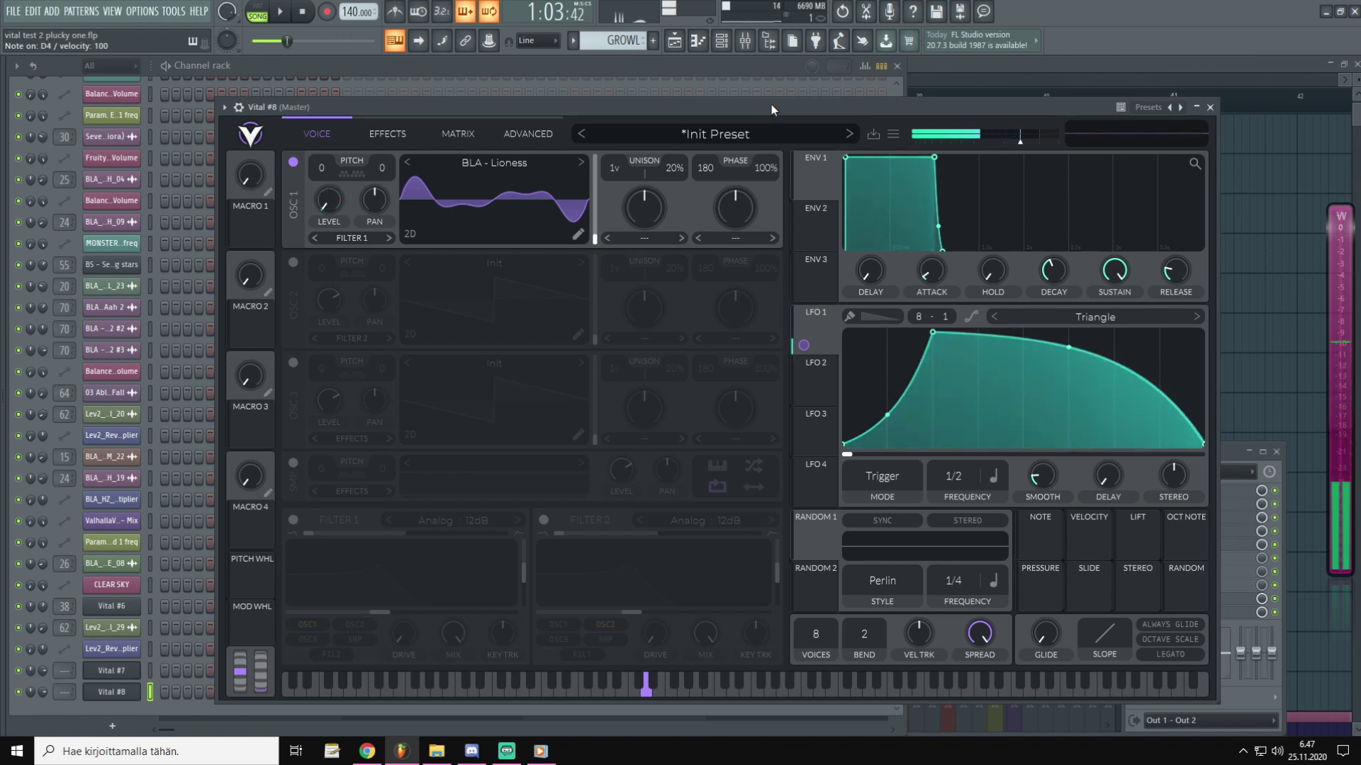
Step: Transpose oscillator 1 to -24 semitones and route it to Filter 1+2
mouse_move(337, 190)
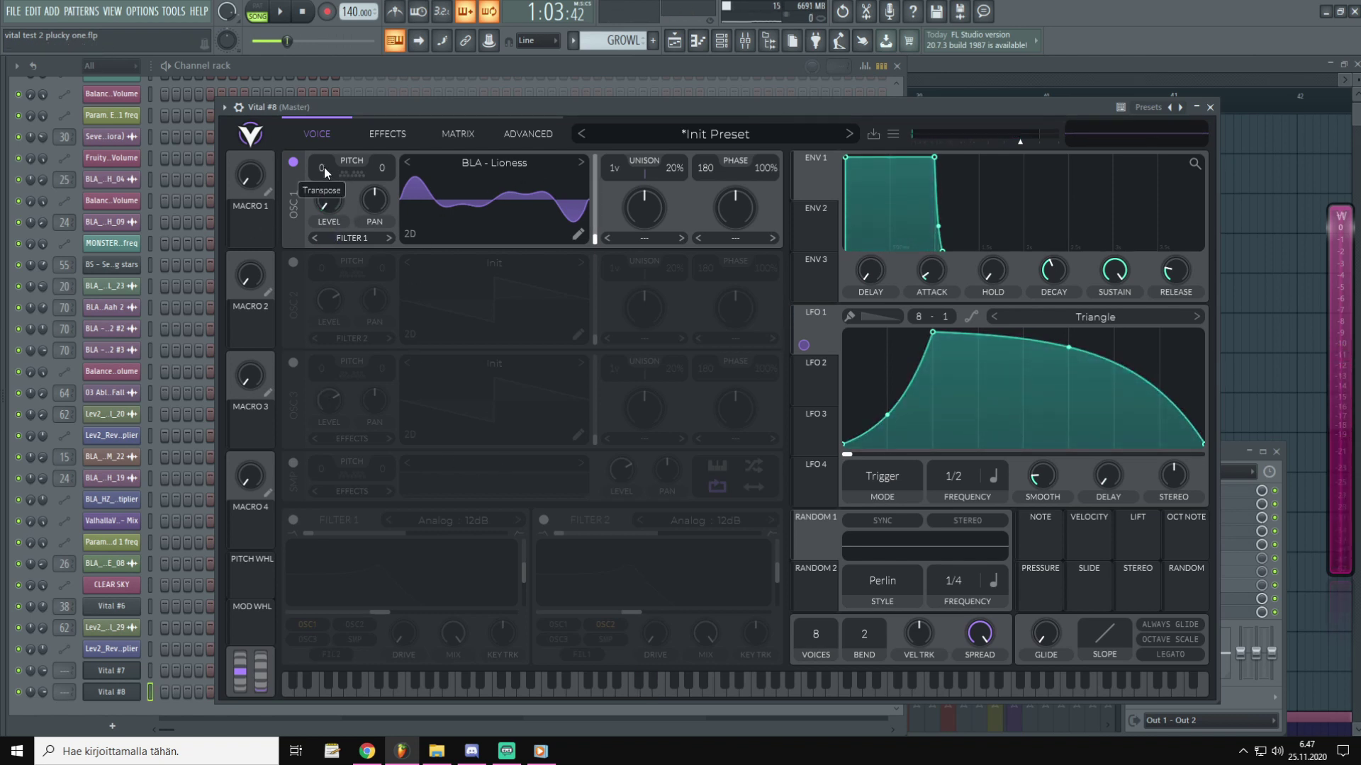
drag(323, 168, 317, 206)
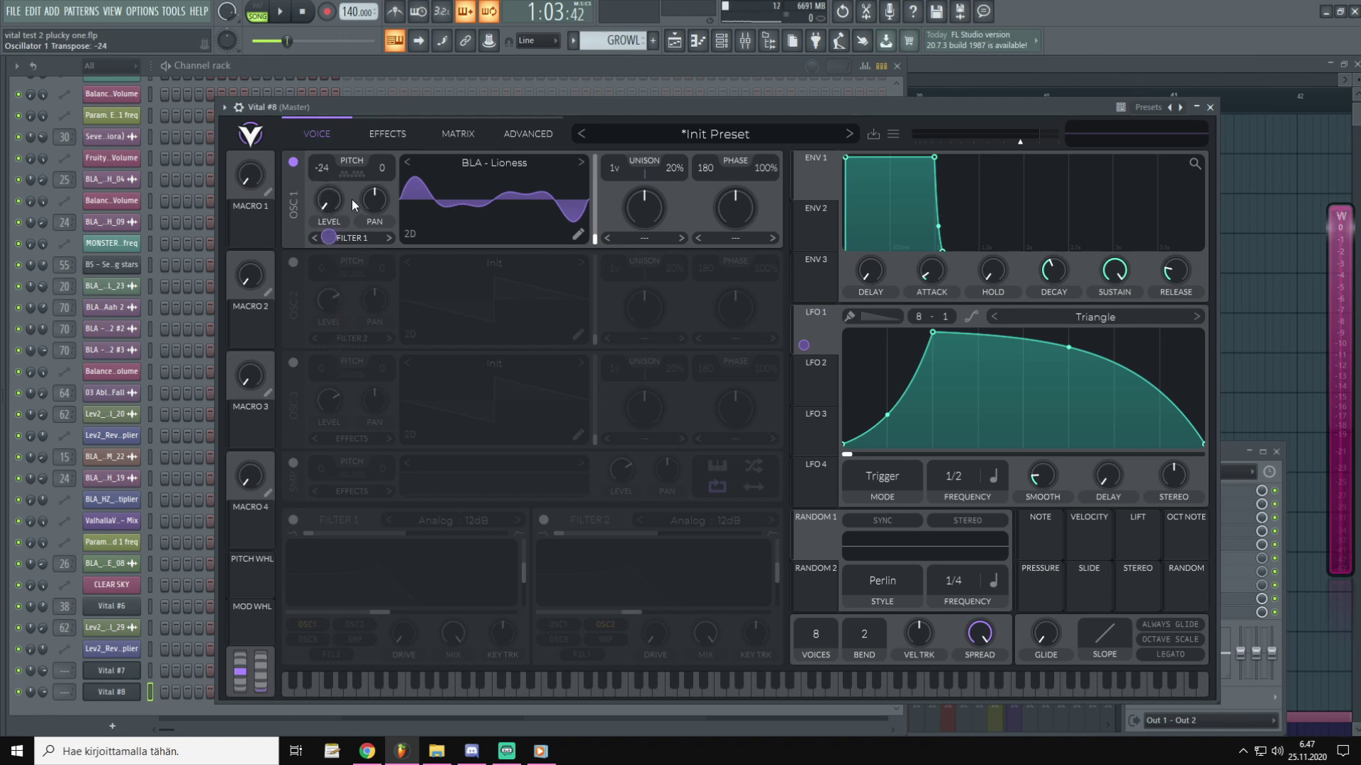
drag(427, 103, 412, 98)
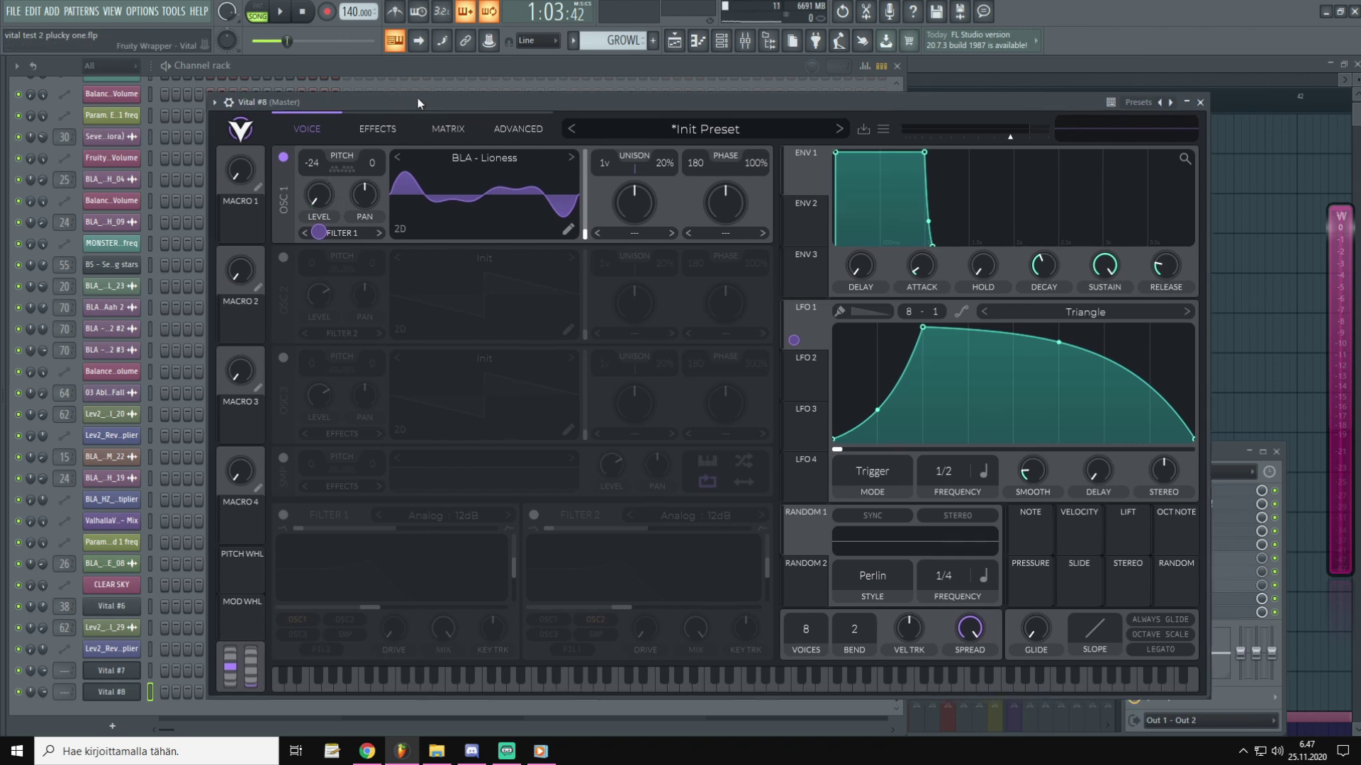
click(345, 232)
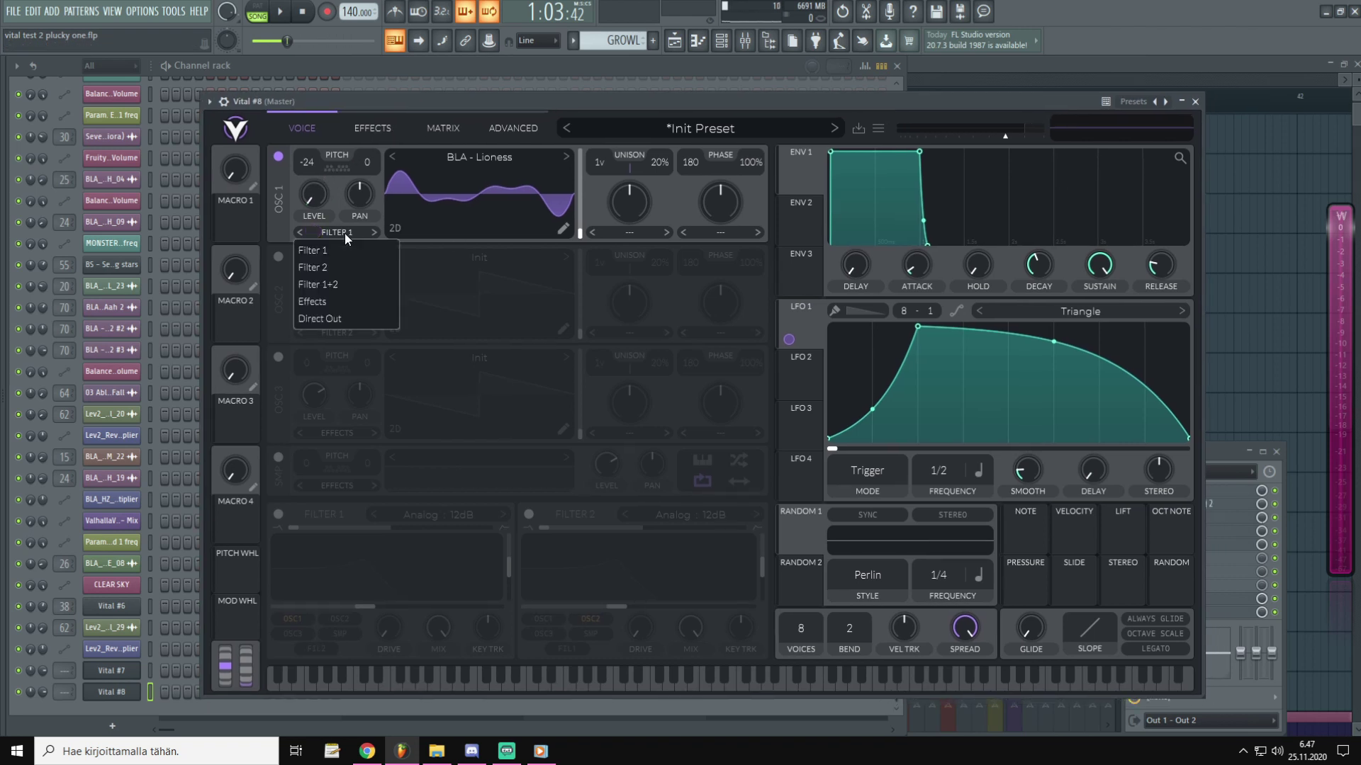
click(327, 283)
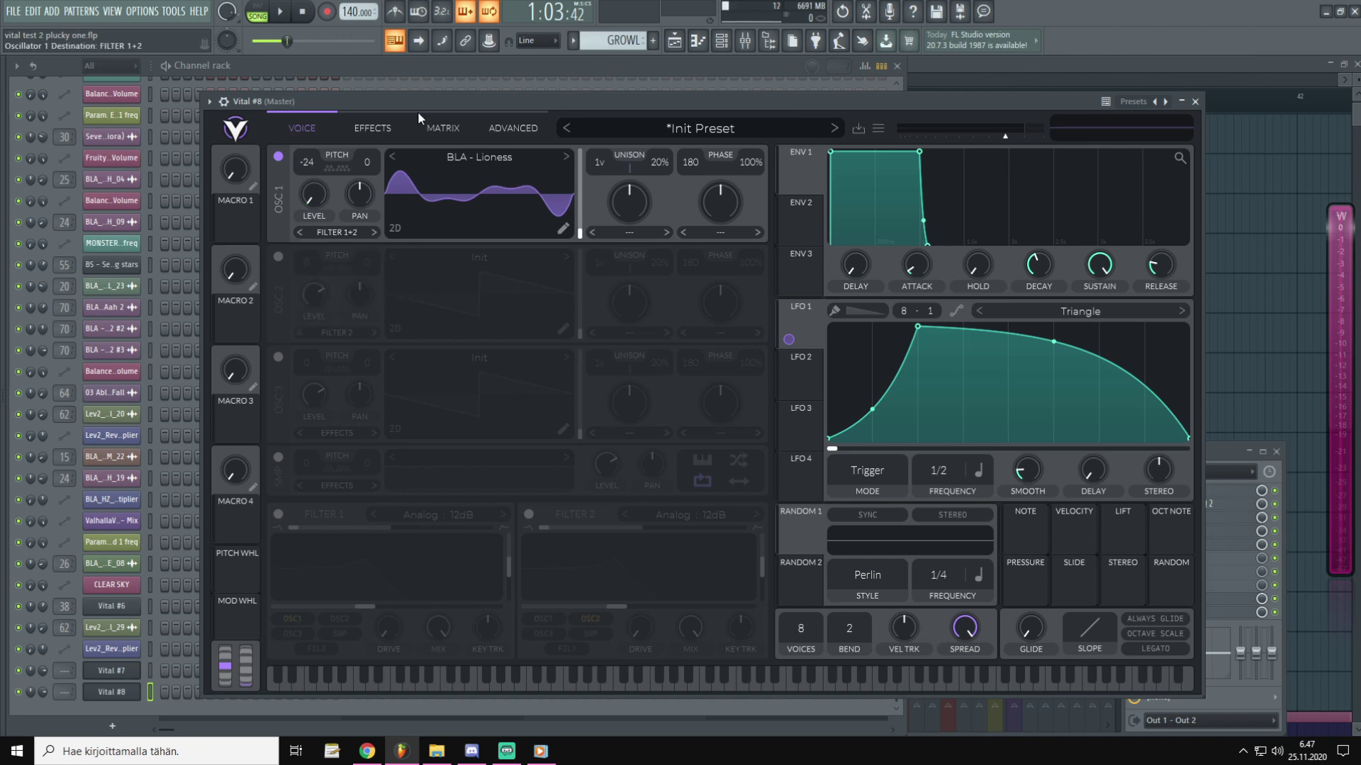
drag(681, 104, 693, 104)
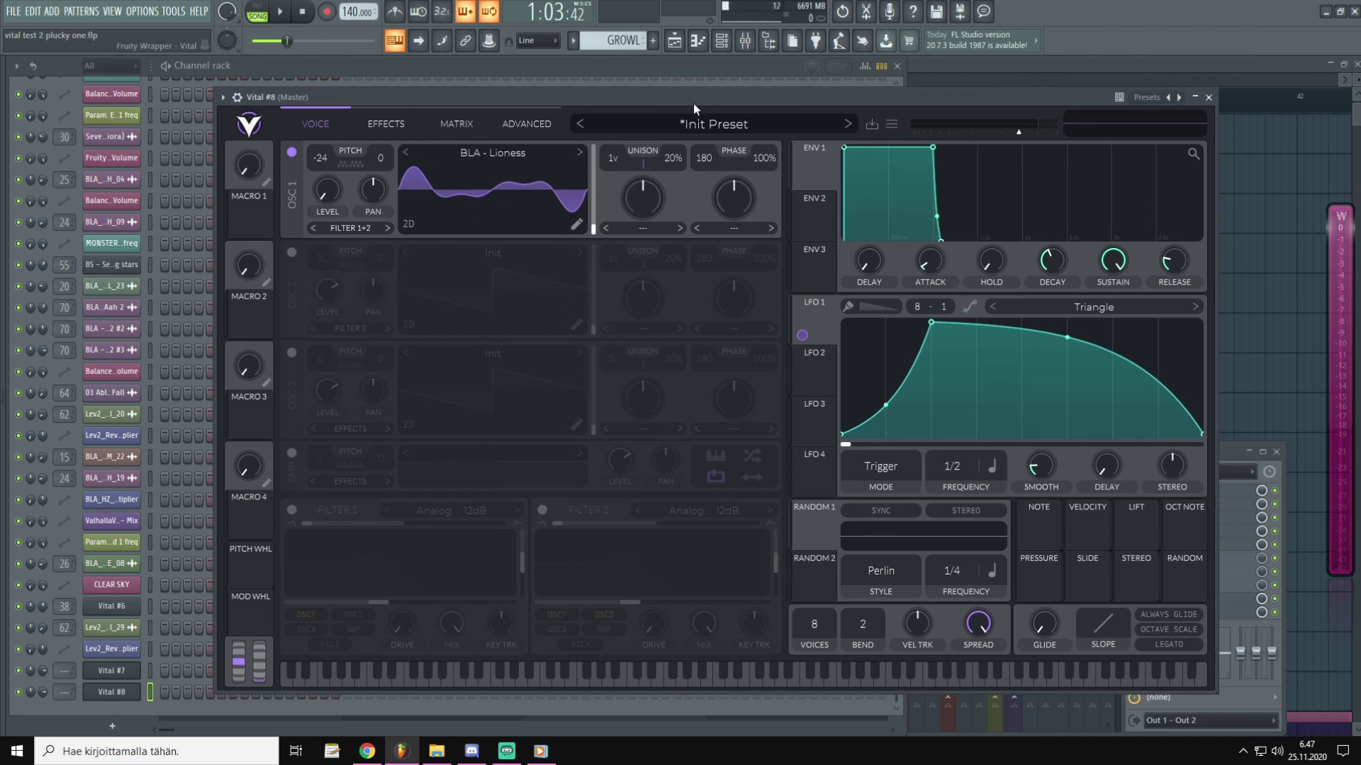
key(x)
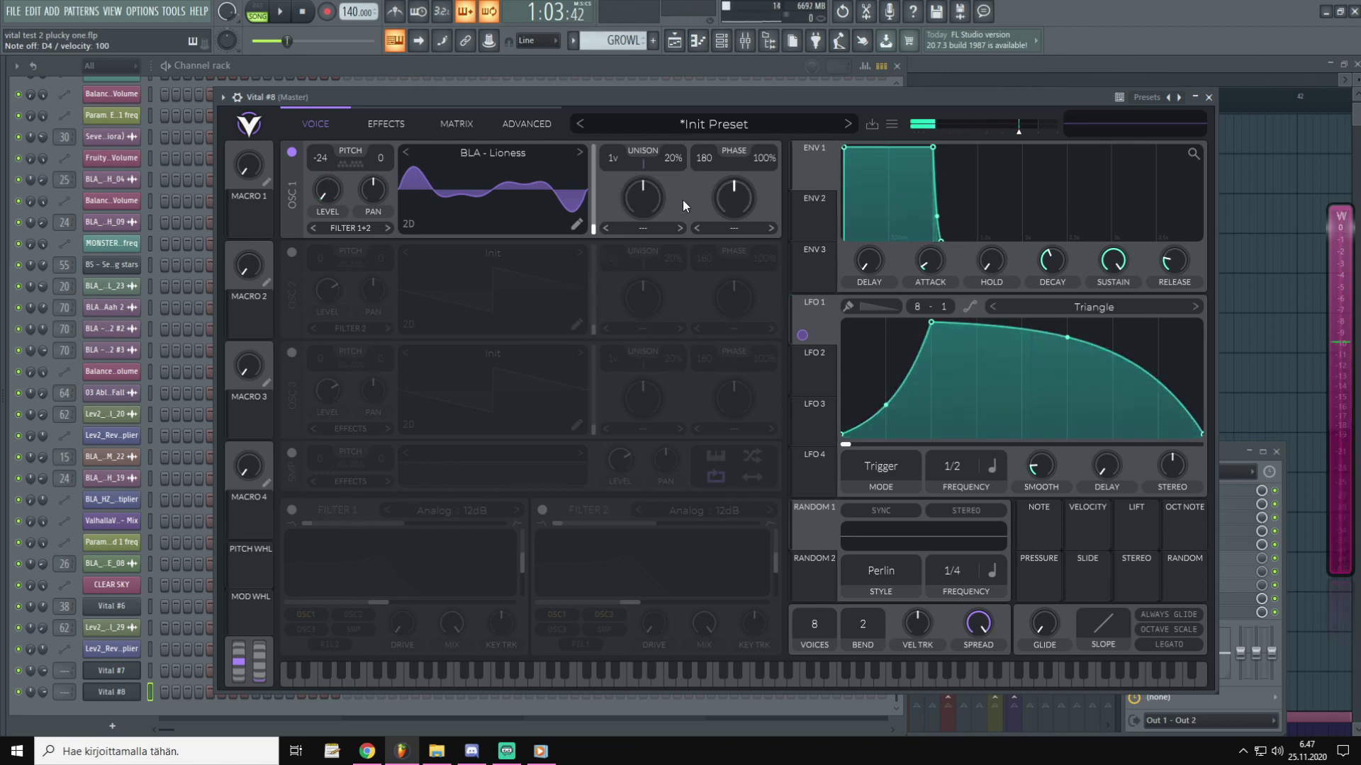
Step: Set oscillator 1's spectral morph to Formant Scale and modulate its amount with LFO 1
click(641, 227)
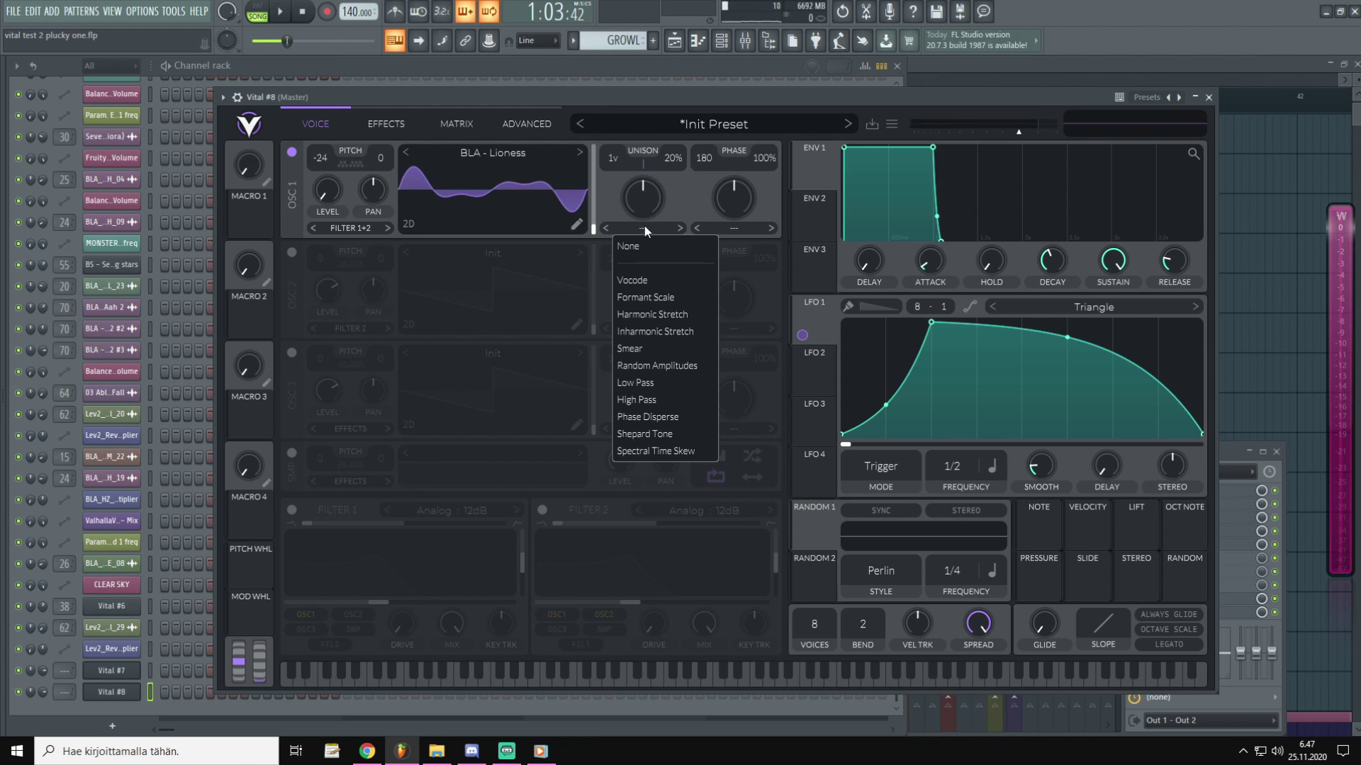
click(655, 297)
drag(665, 94, 667, 96)
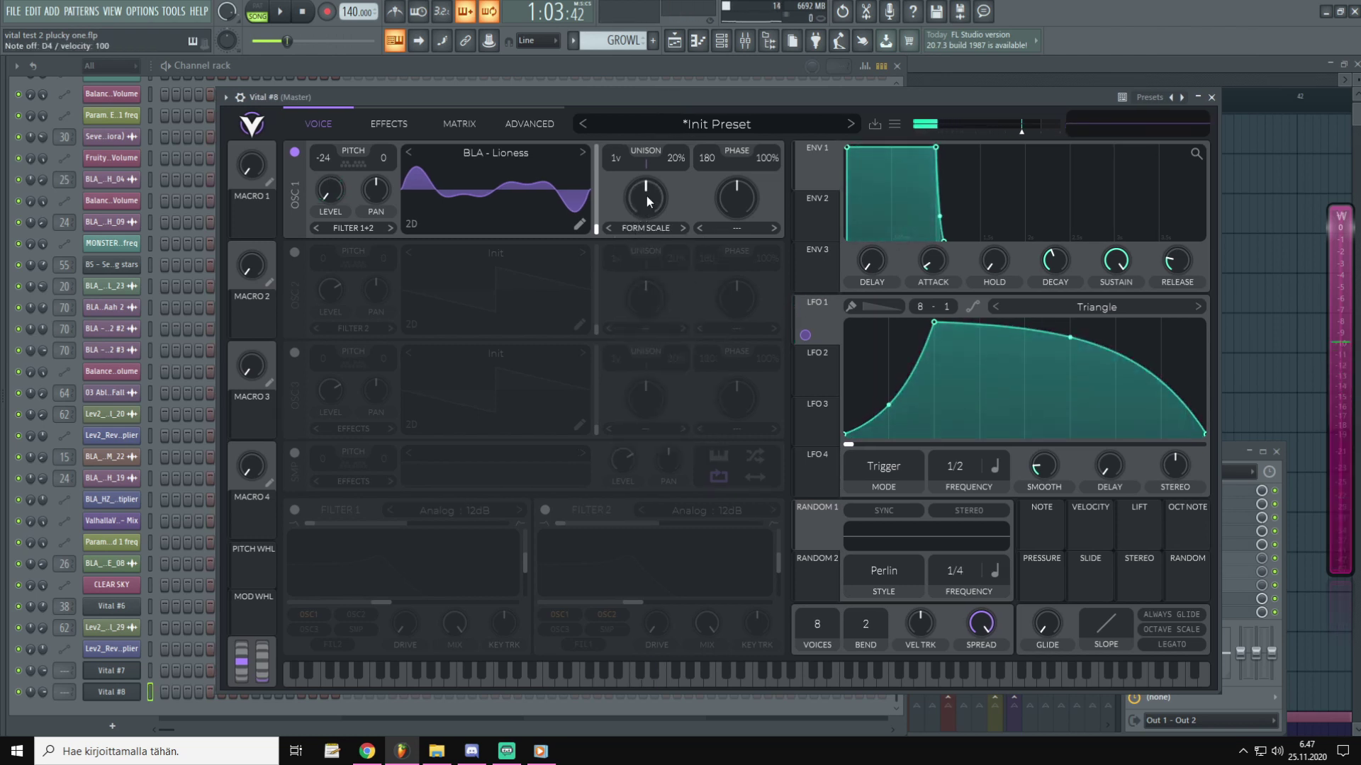
mouse_move(648, 195)
mouse_down()
mouse_move(650, 255)
mouse_move(673, 135)
mouse_move(625, 253)
mouse_move(645, 169)
mouse_move(640, 271)
mouse_move(674, 137)
mouse_move(671, 207)
mouse_up()
drag(829, 304, 648, 264)
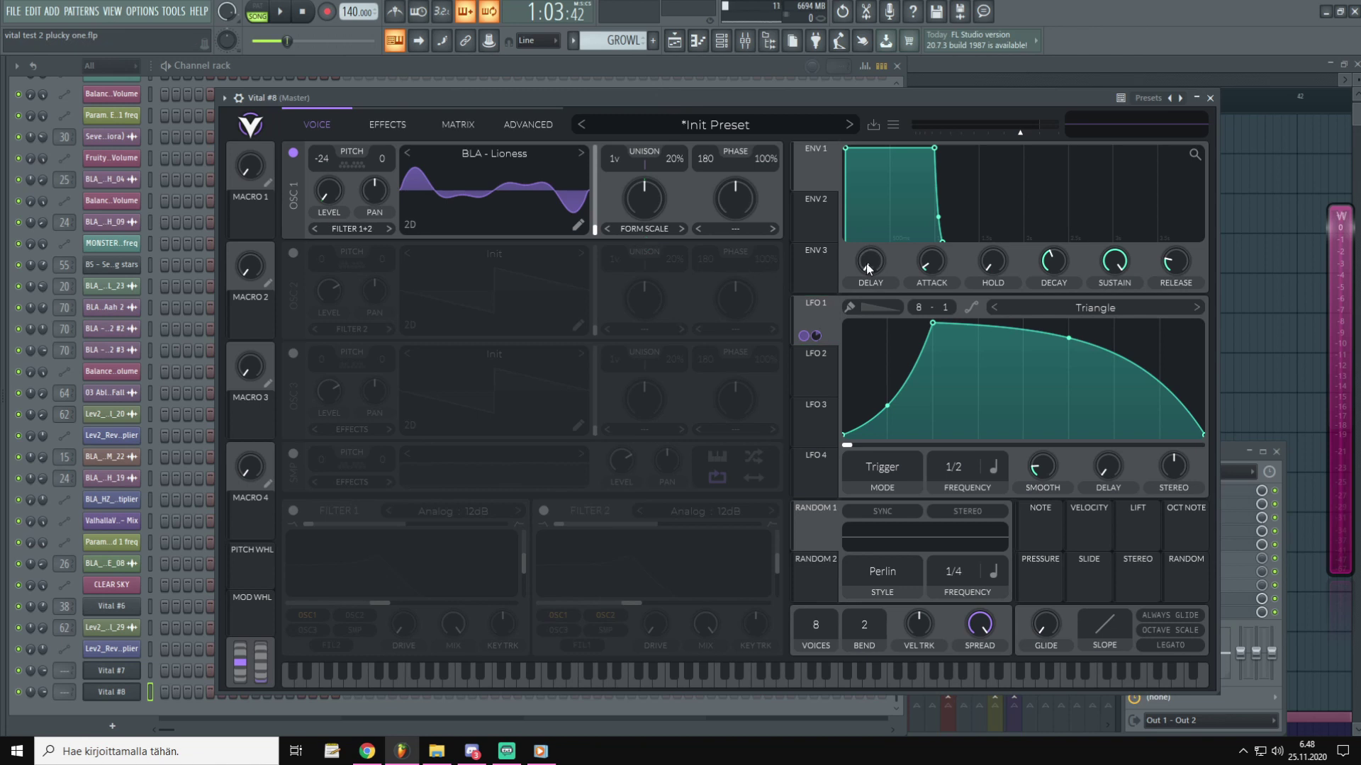
Step: Lower oscillator 1's formant scale amount below centre while checking the sound with test notes
key(s)
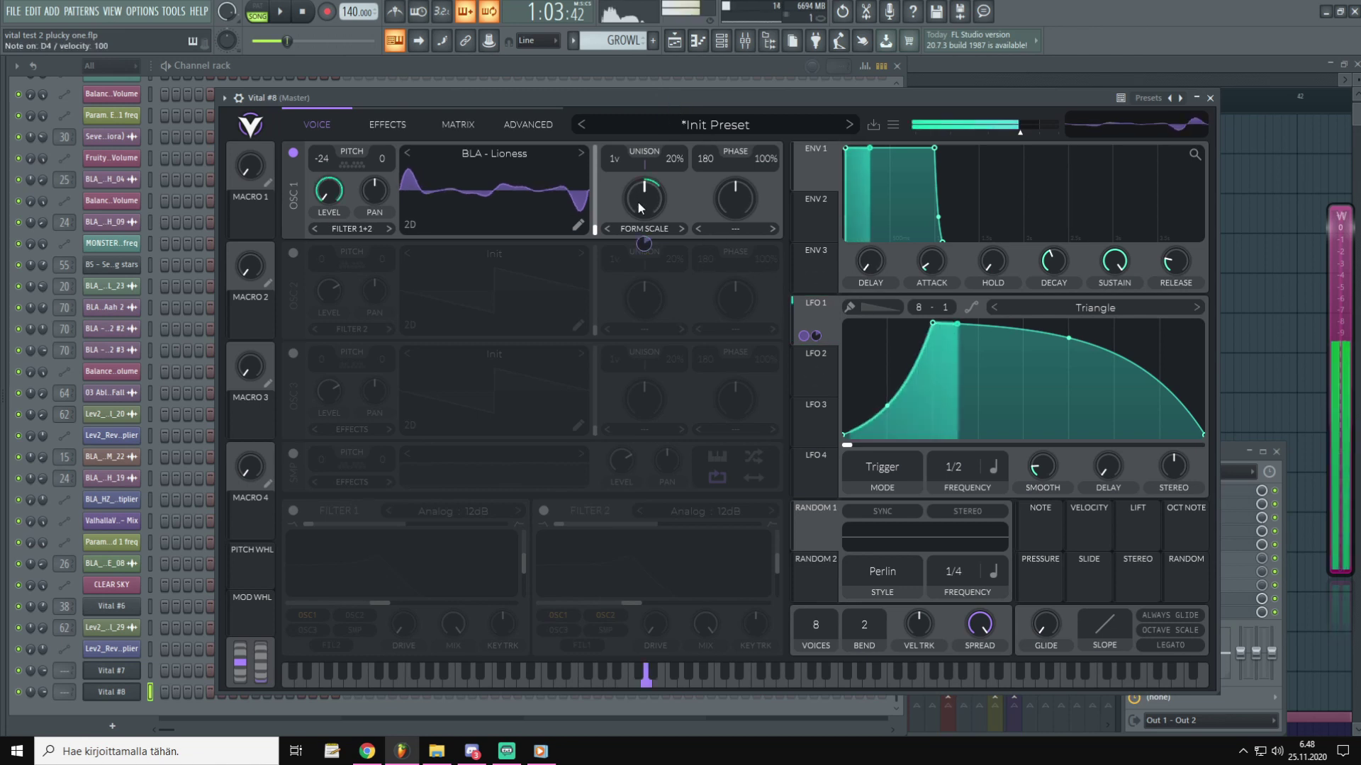
drag(637, 202, 632, 220)
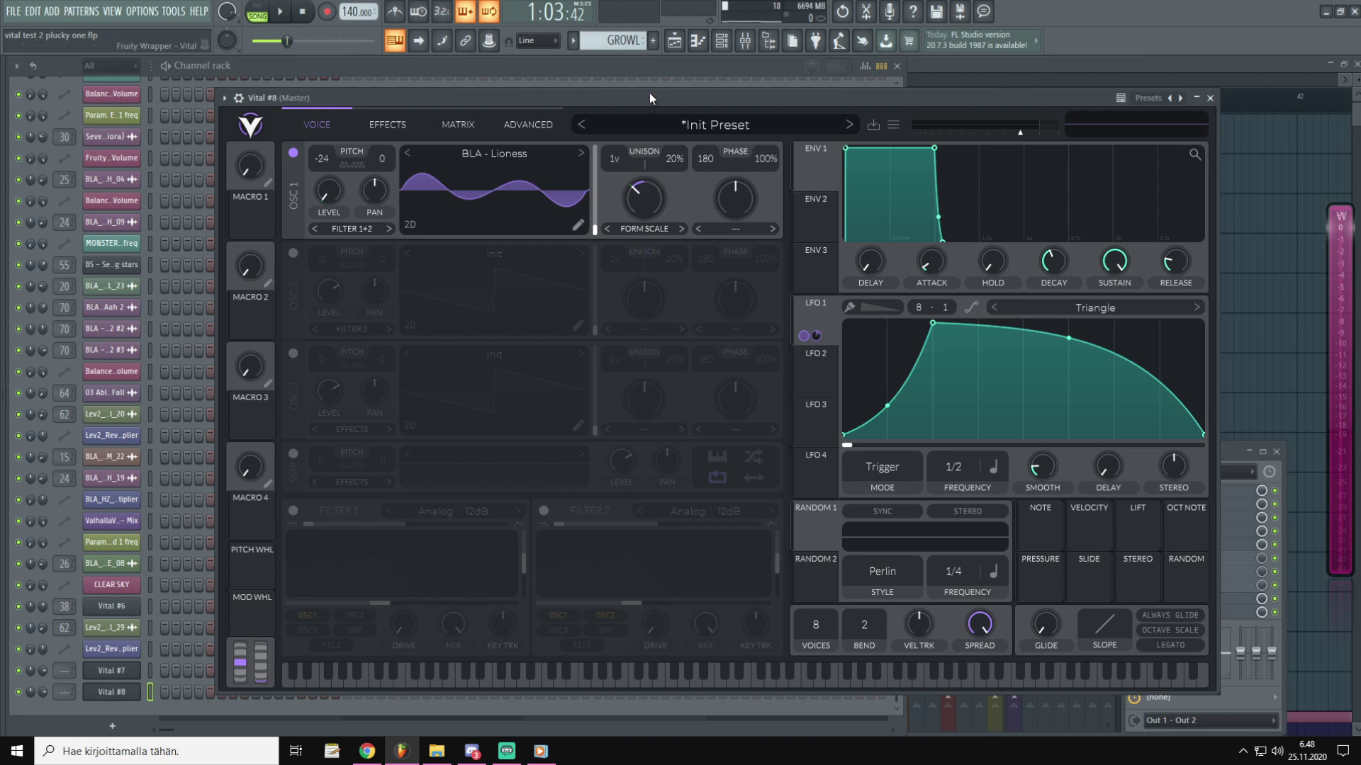
key(x)
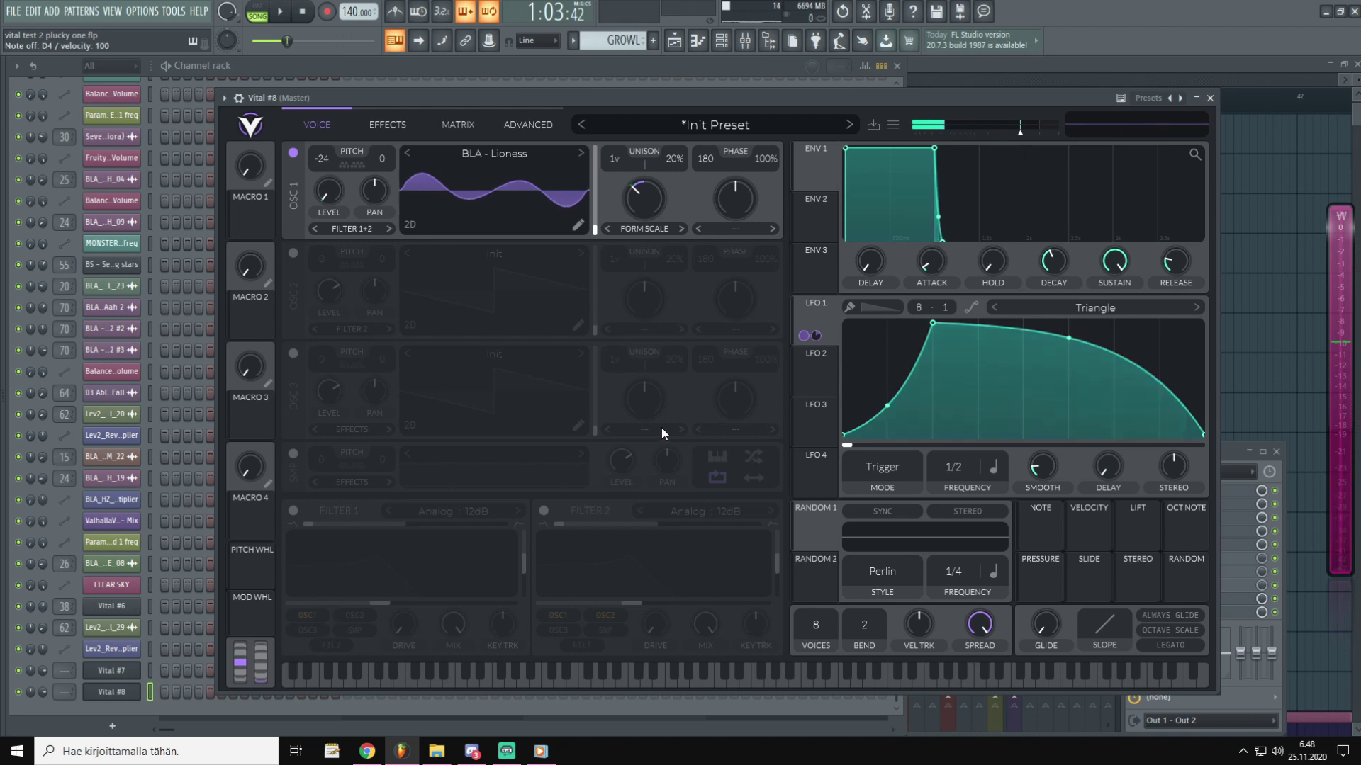
Step: Set oscillator 1's distortion type to FM Osc 2 and turn its amount slightly below the middle
click(735, 225)
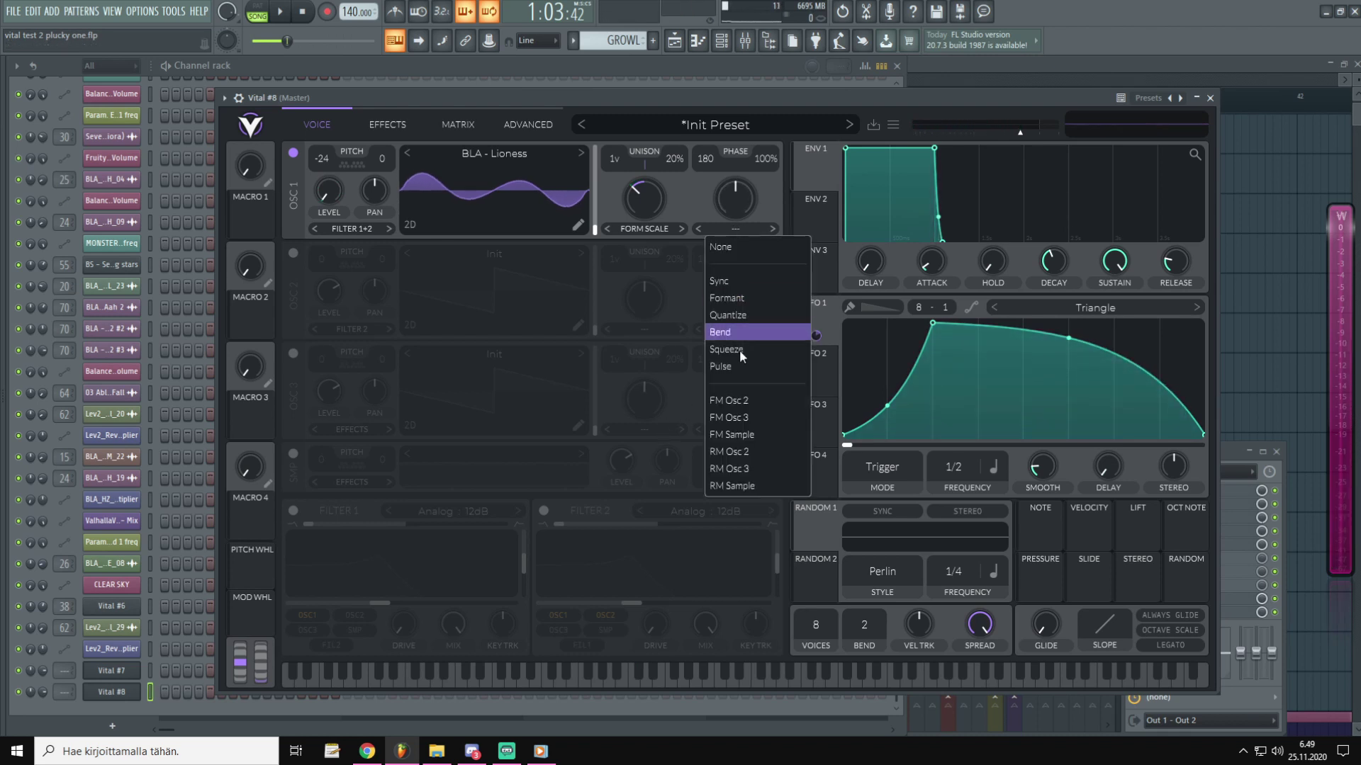
click(752, 402)
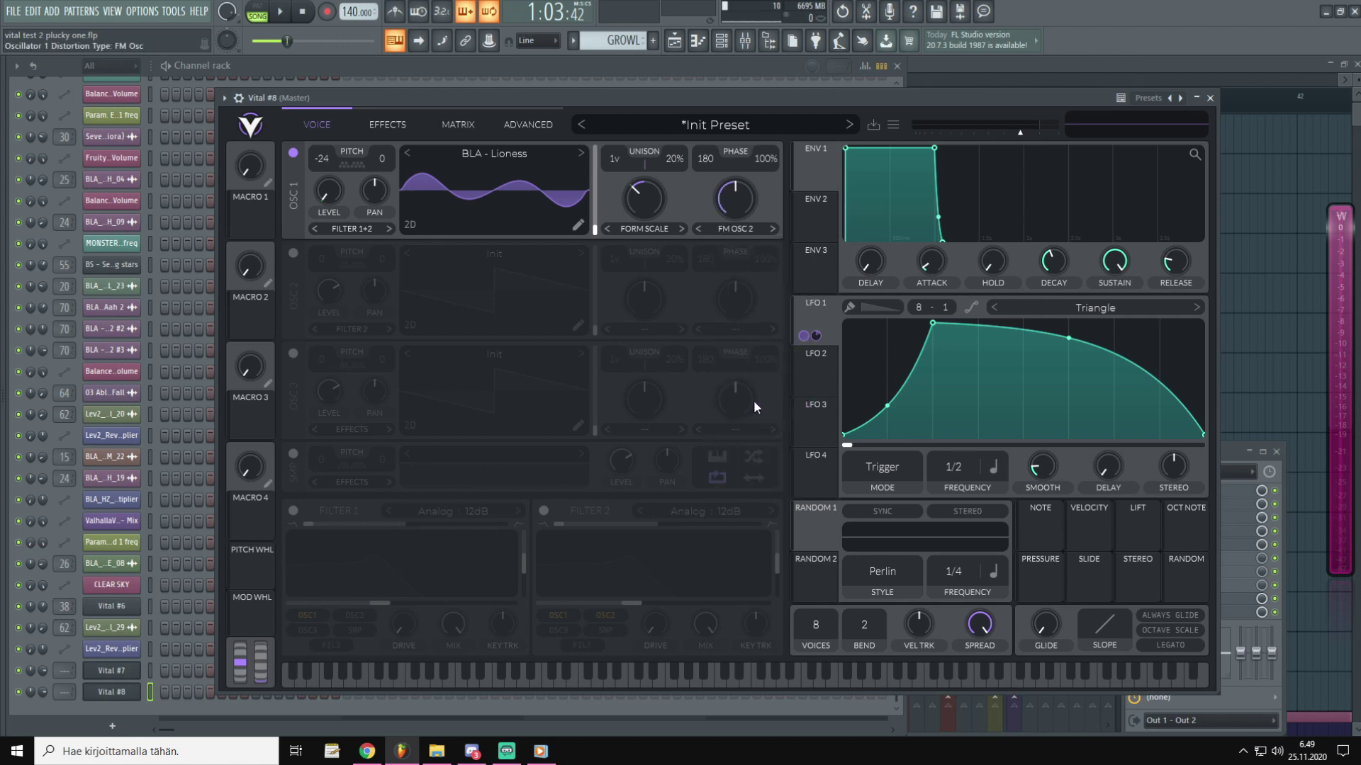
drag(731, 198, 741, 226)
drag(486, 94, 474, 92)
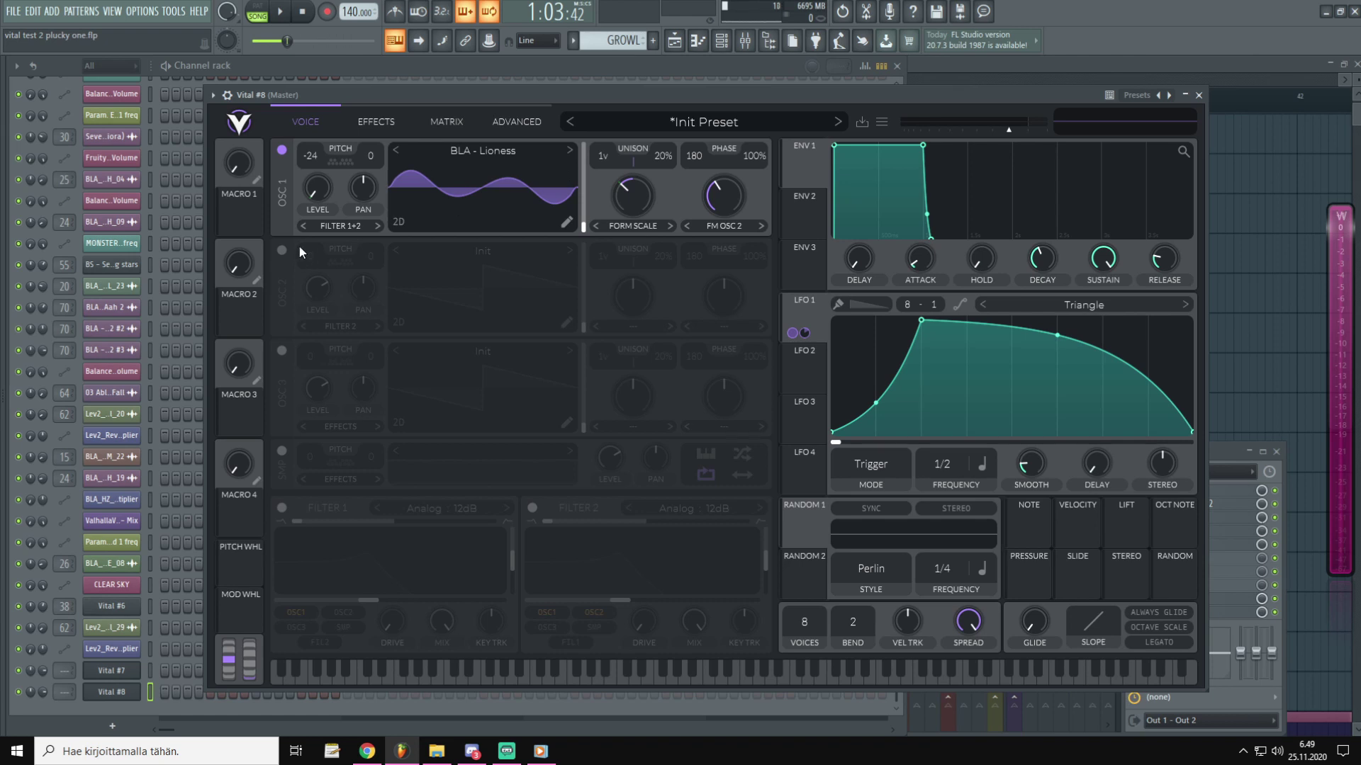
Step: Enable oscillator 2 and load the Basic Shapes wavetable from the Factory folder
click(281, 250)
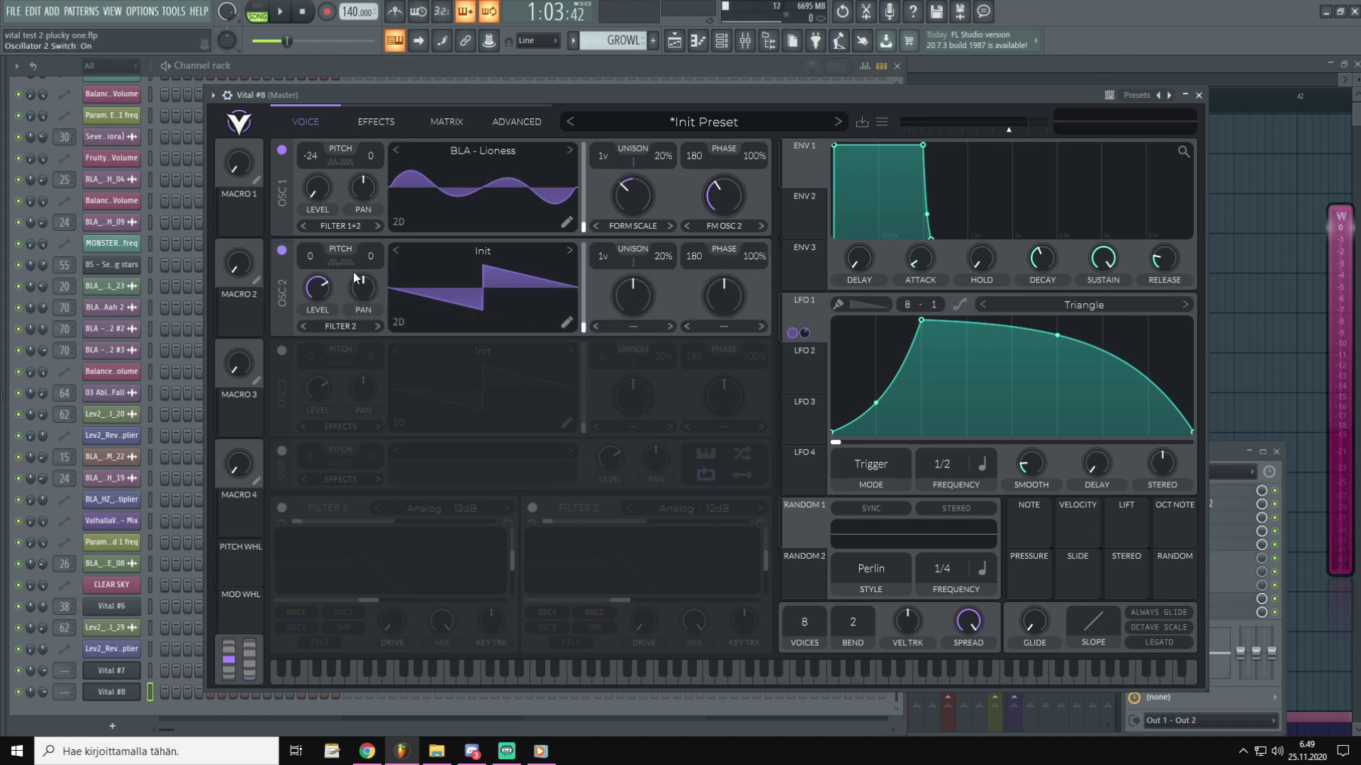
click(499, 250)
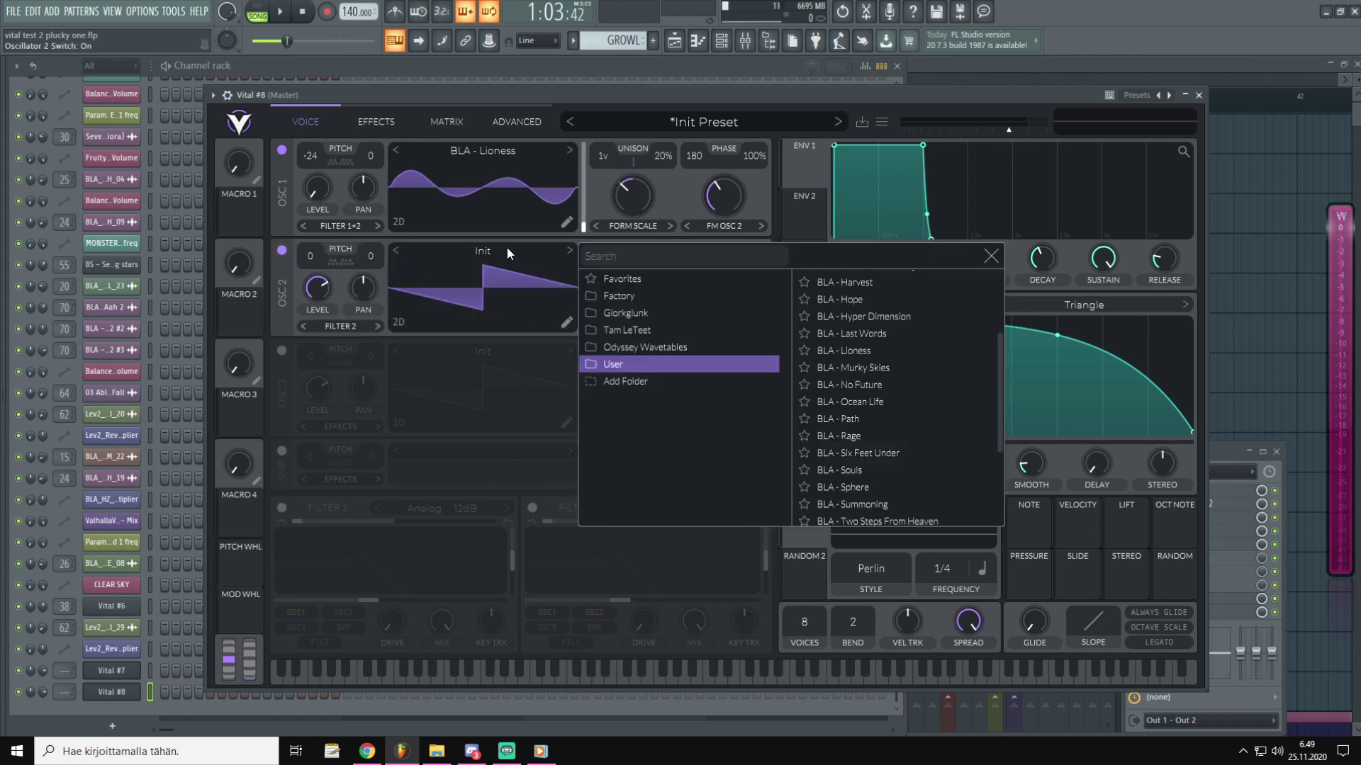
click(629, 297)
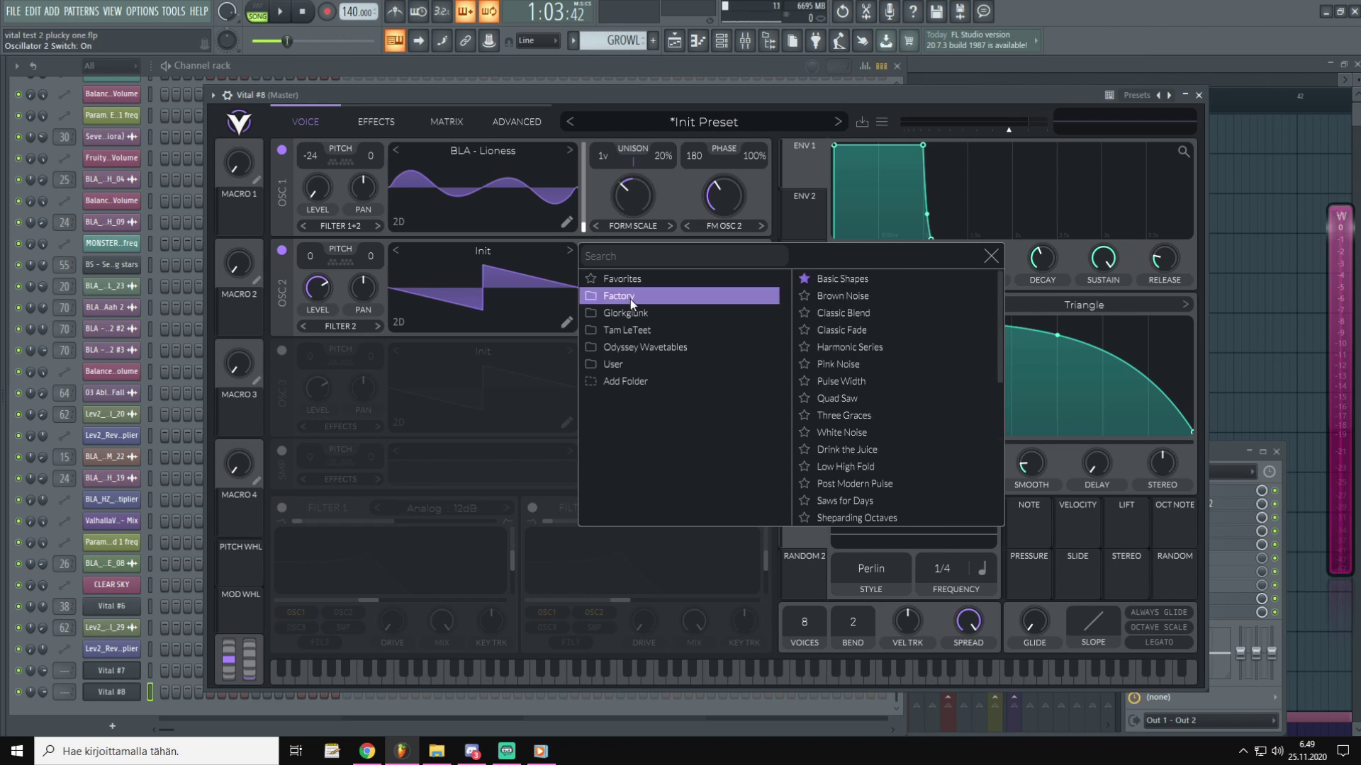
click(879, 277)
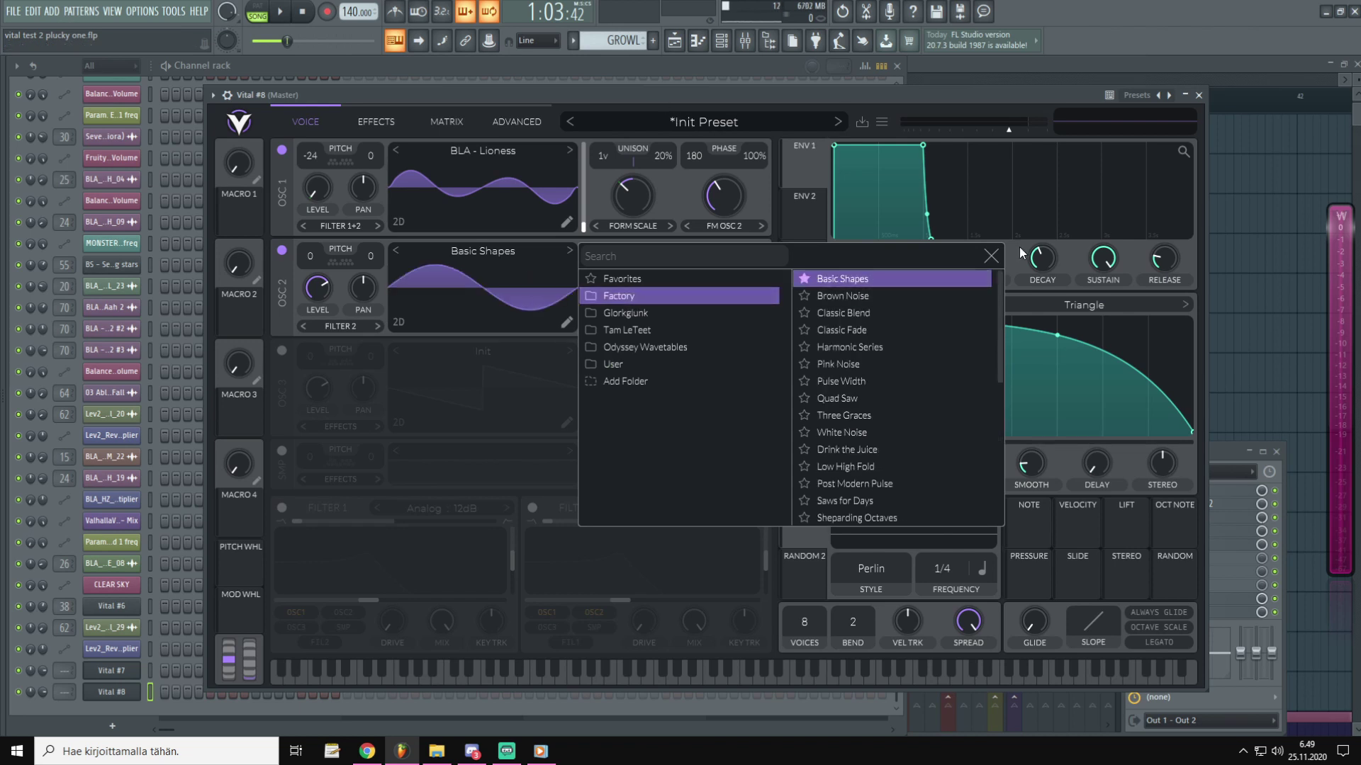
click(989, 255)
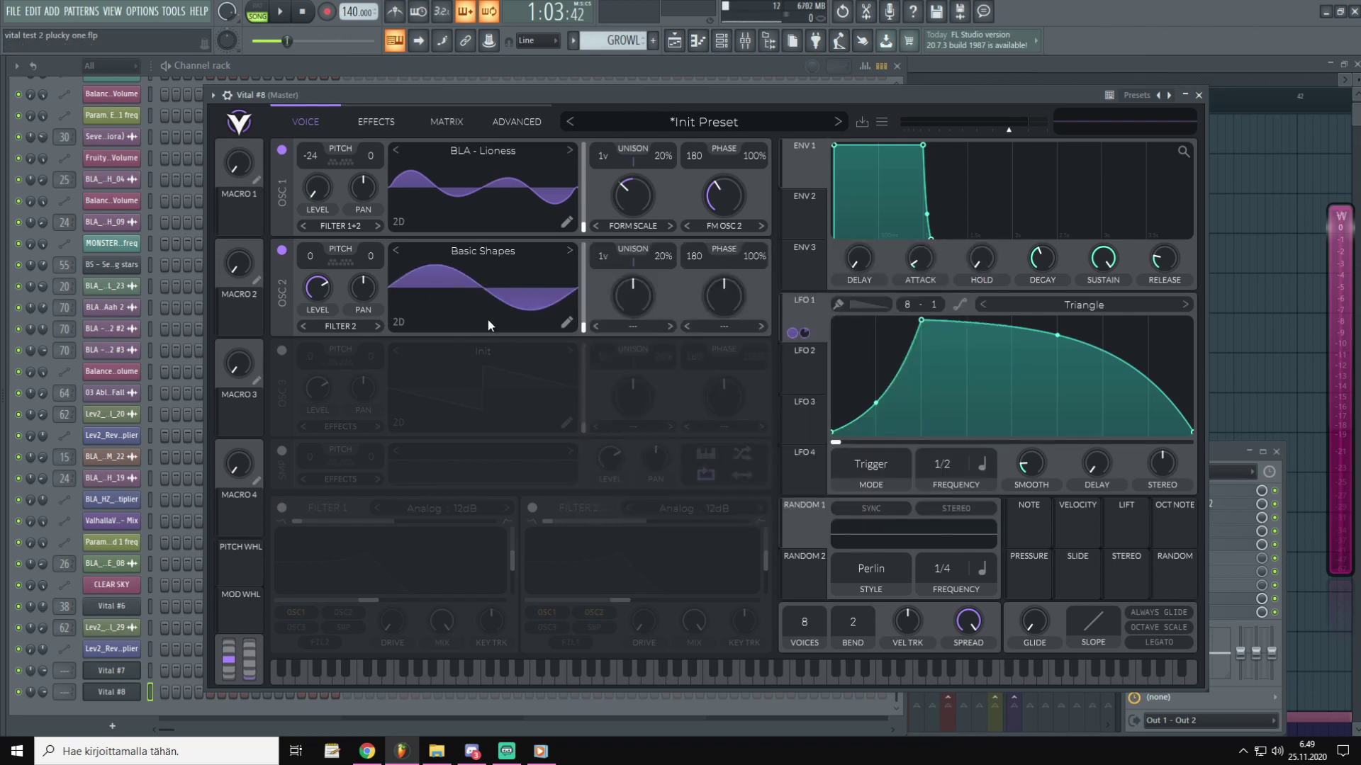
Step: Transpose oscillator 2 to -24 semitones and turn its level all the way down
drag(317, 255, 313, 300)
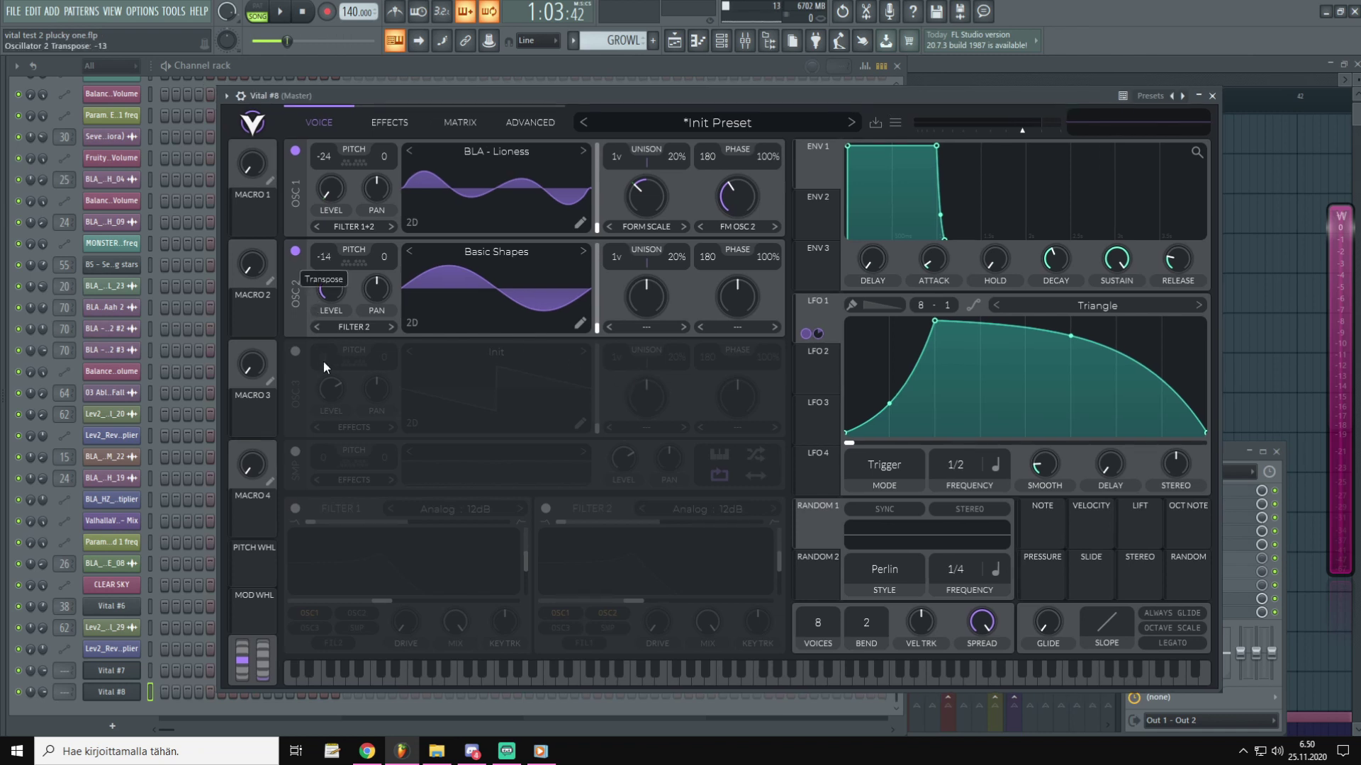
drag(337, 400, 343, 447)
drag(334, 291, 316, 539)
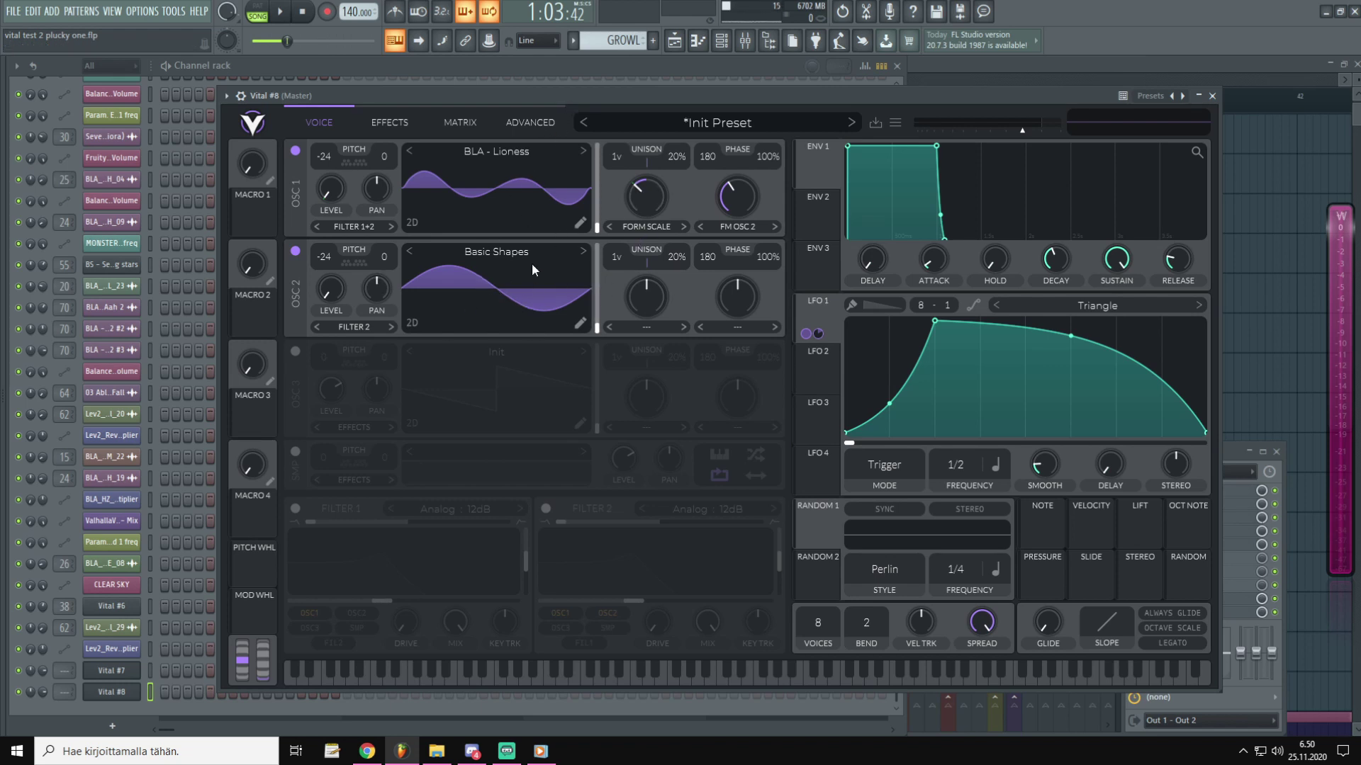
Step: Reset oscillator 1's FM Osc 2 amount to minimum and raise it again to slightly below the middle
drag(576, 96, 554, 95)
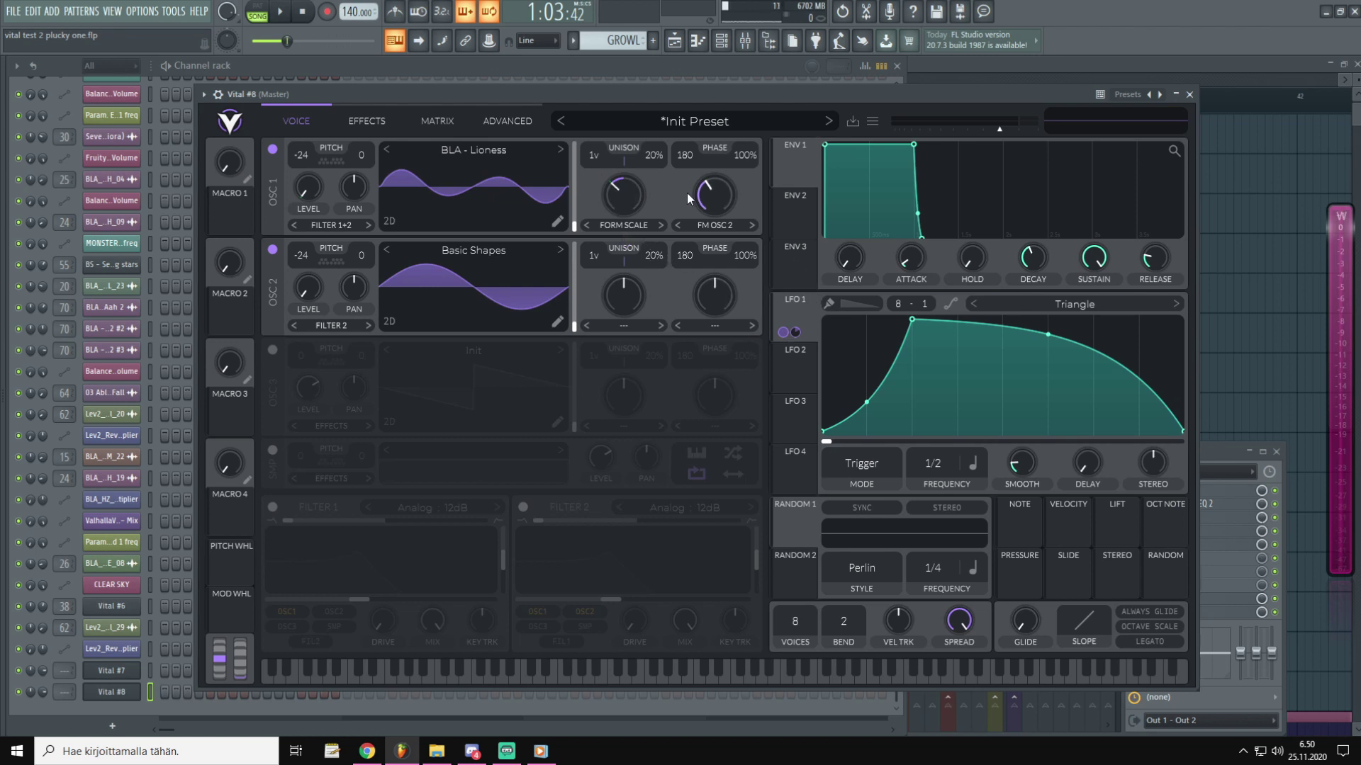
double_click(716, 193)
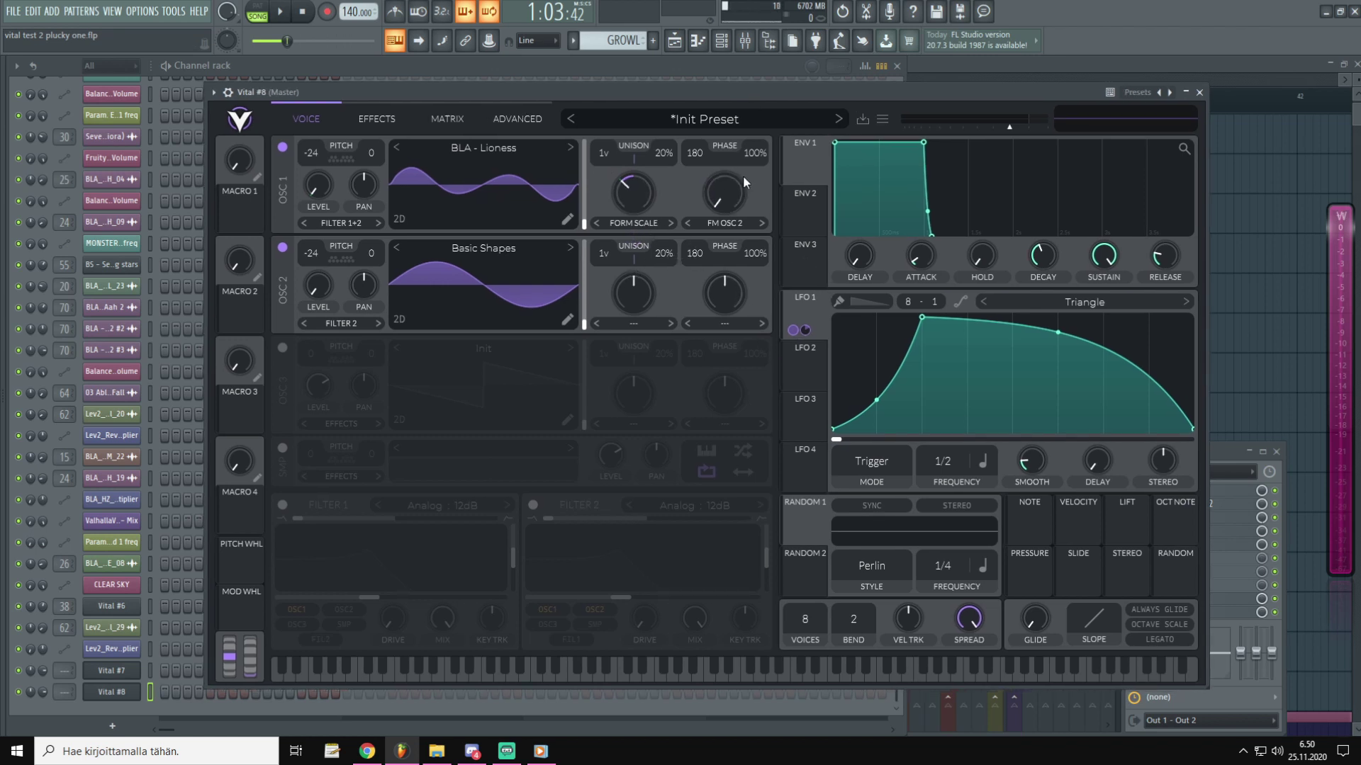
drag(742, 218, 746, 151)
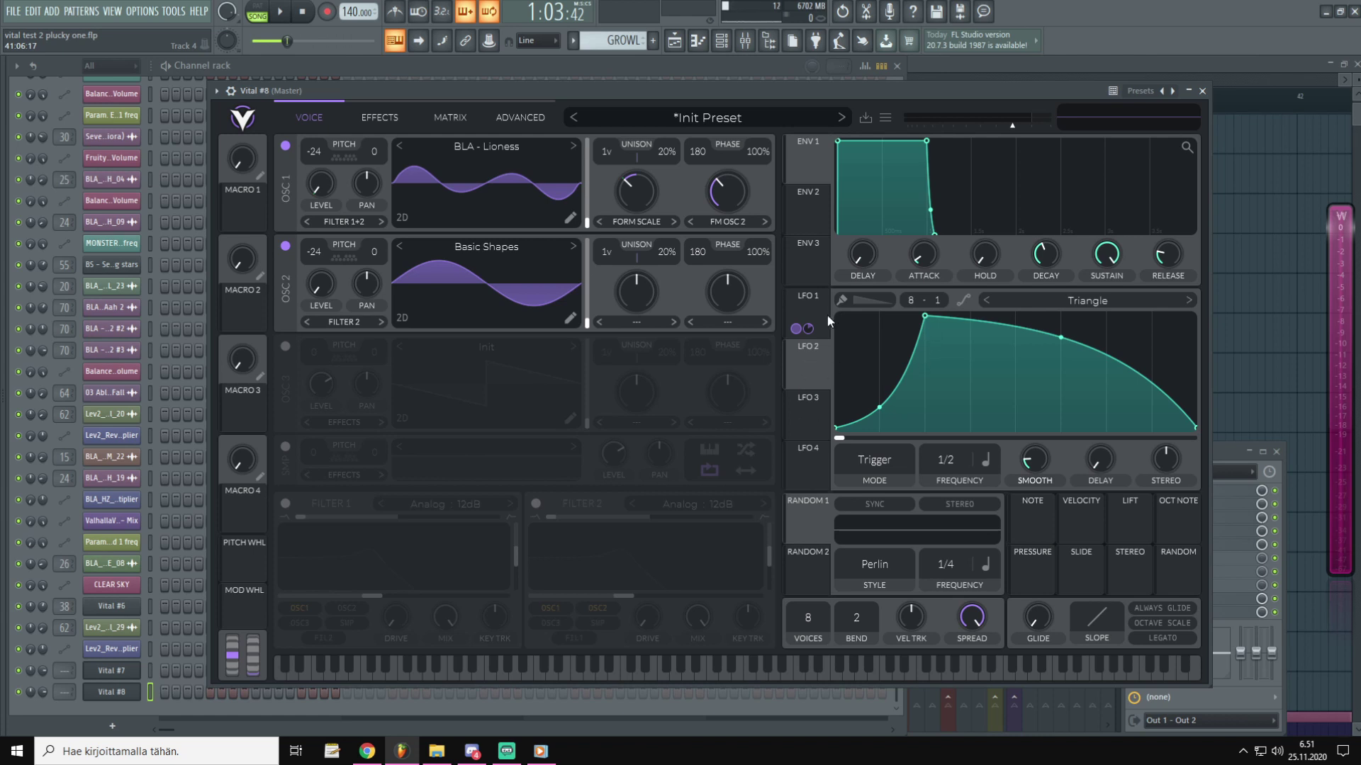
Step: Modulate oscillator 1's wavetable position with LFO 2 and check the sound with test notes
double_click(880, 415)
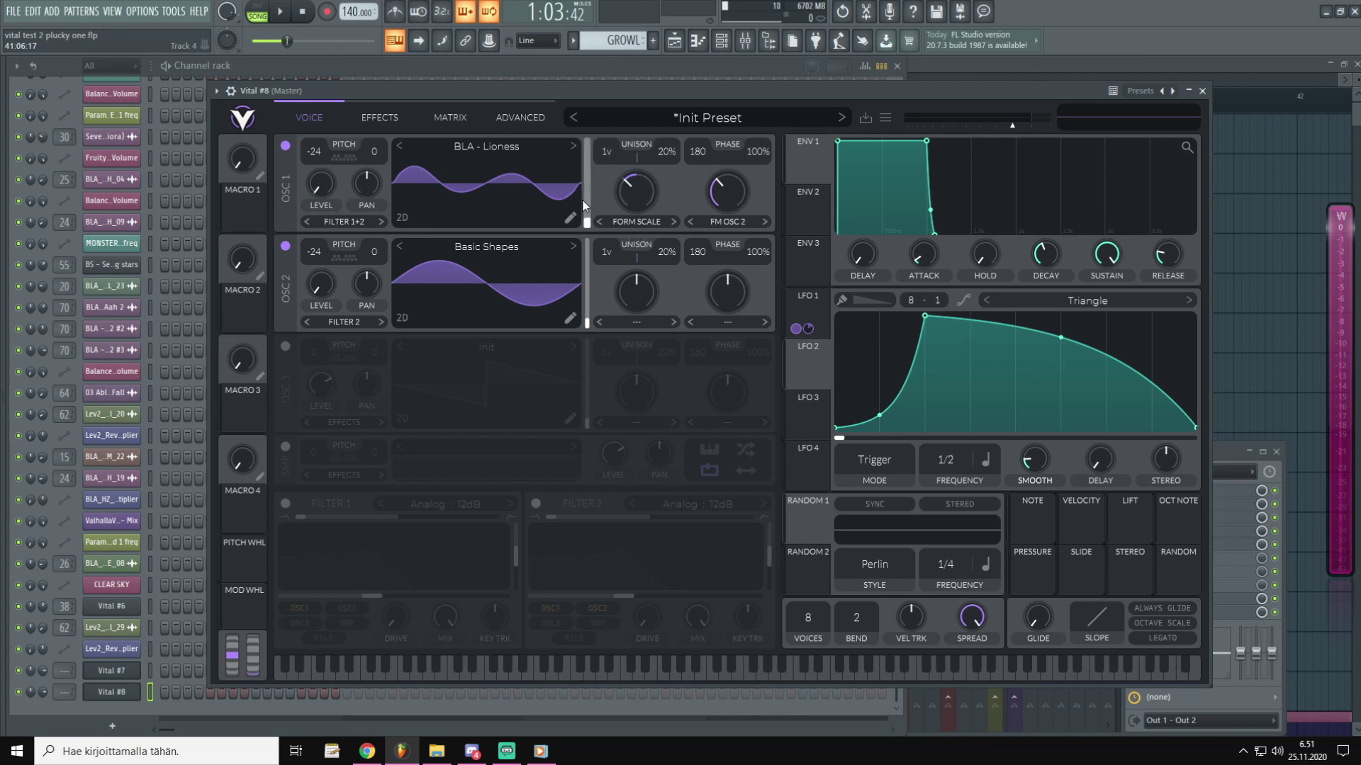
drag(795, 380, 569, 183)
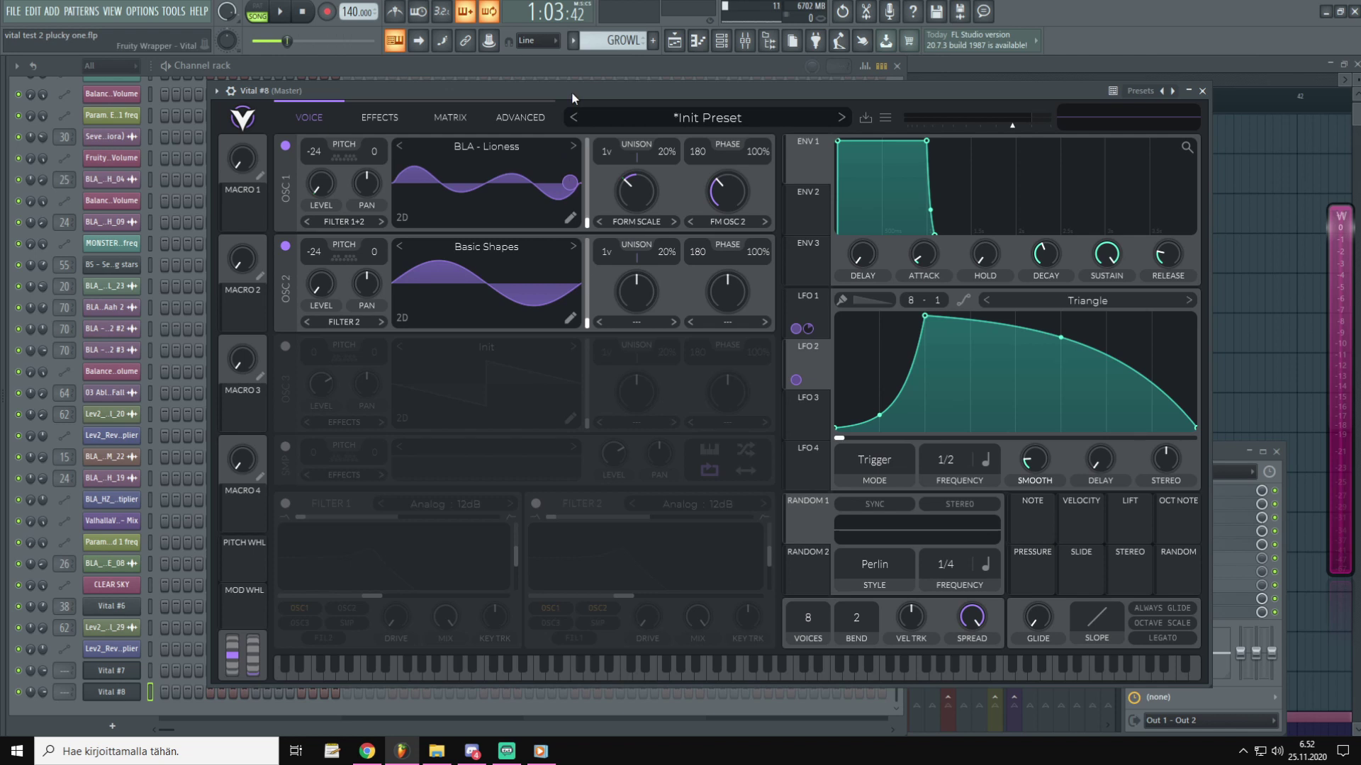
key(z)
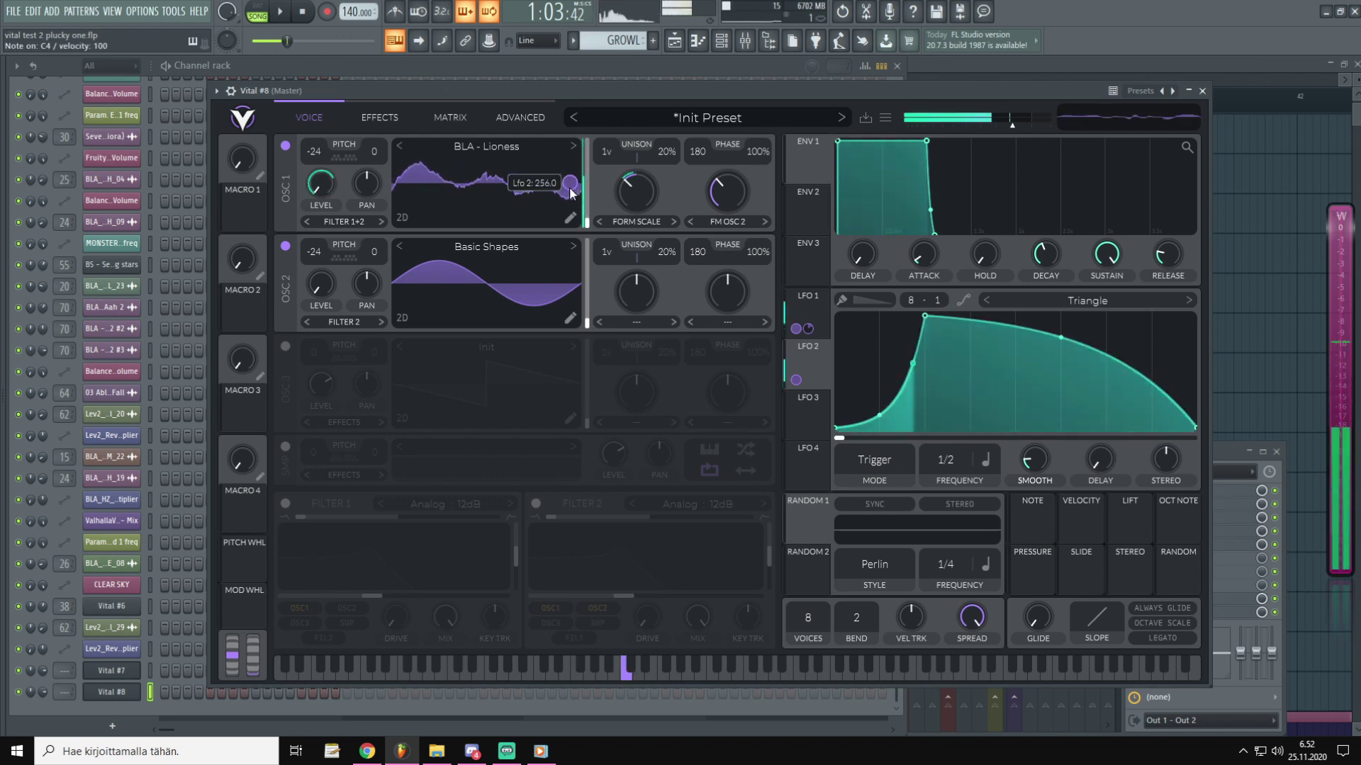
key(x)
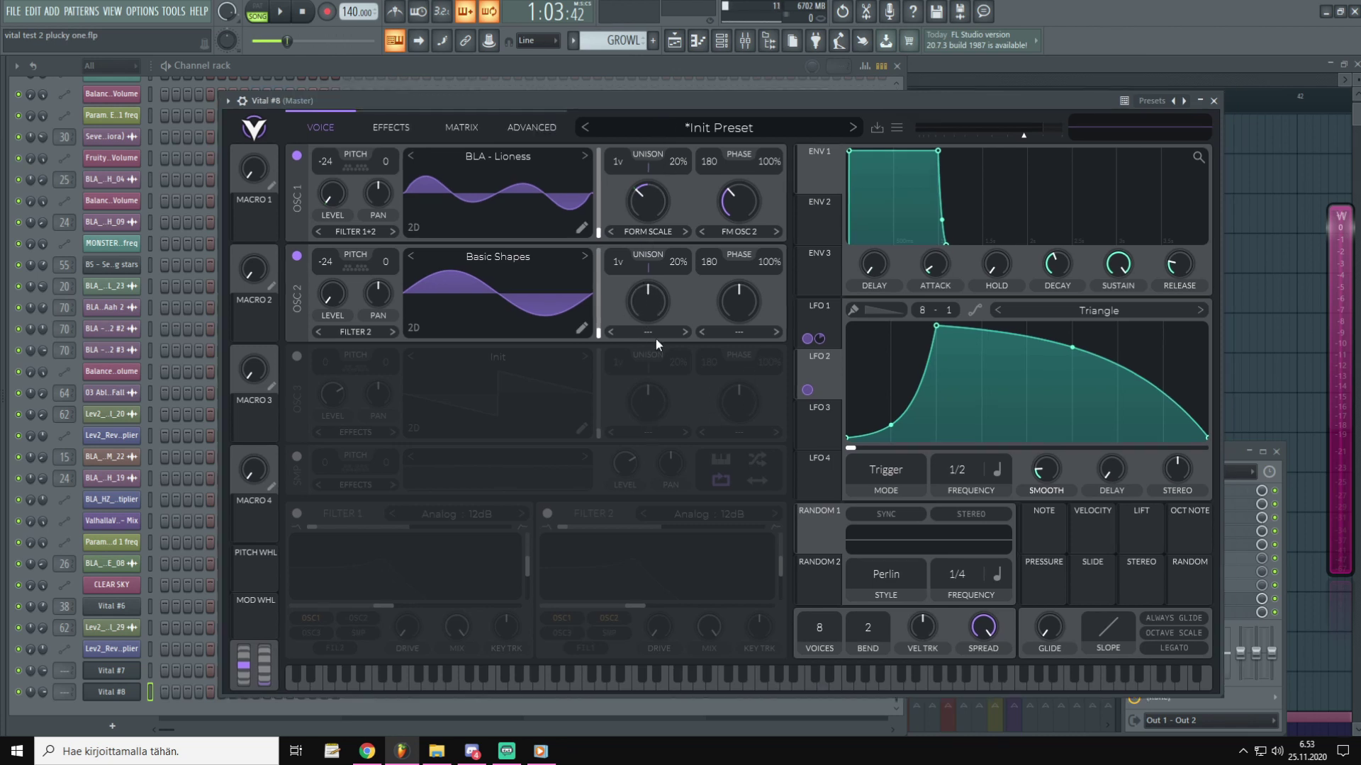
Step: Set oscillator 2's spectral morph to Vocode and assign Macro 1 to its amount, leaving the macro at minimum
click(648, 333)
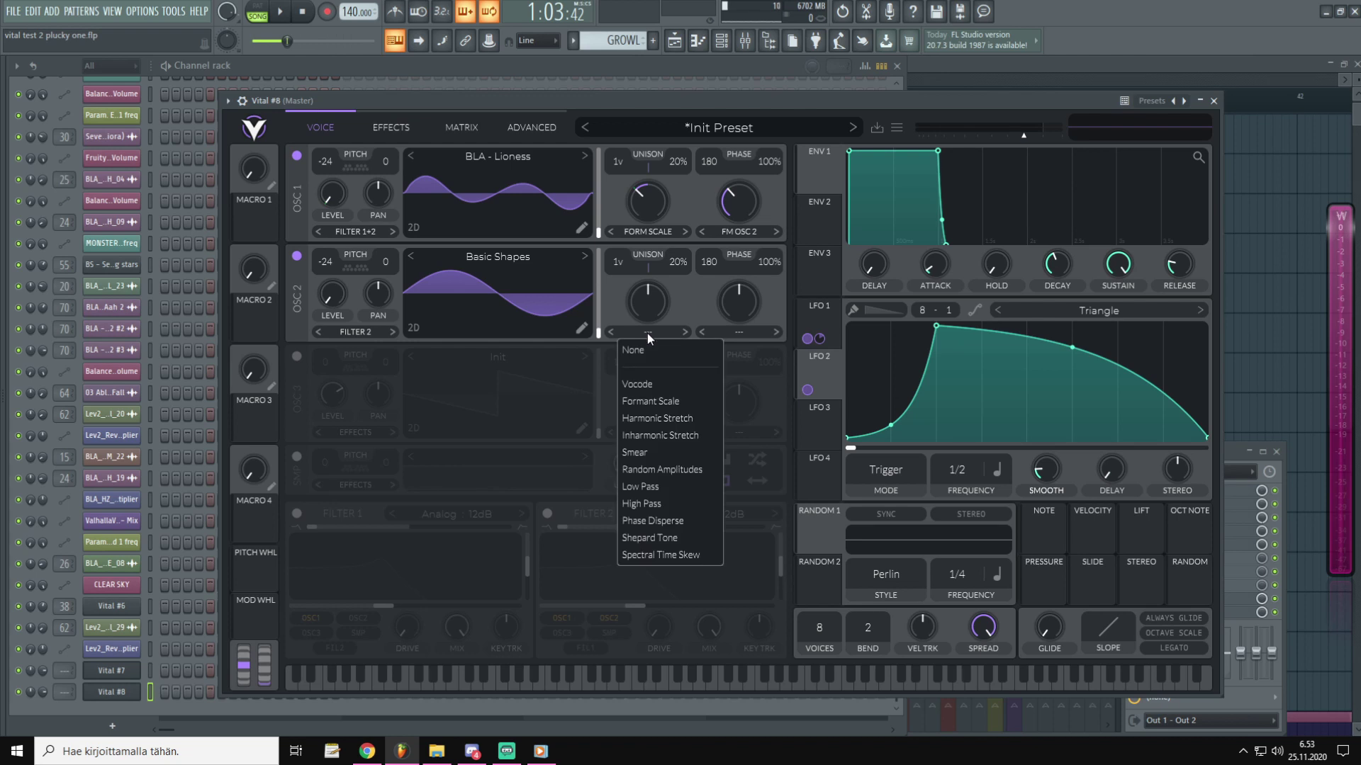
click(682, 115)
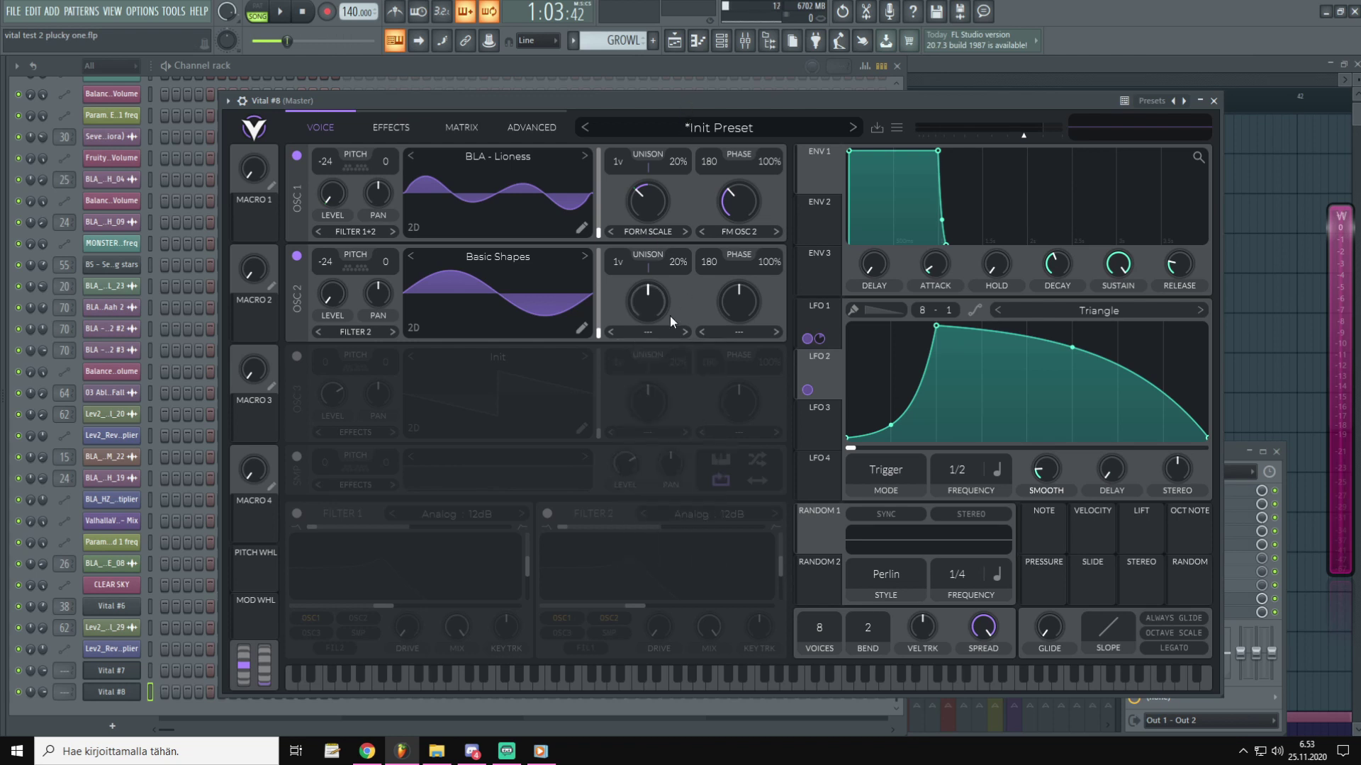
click(649, 333)
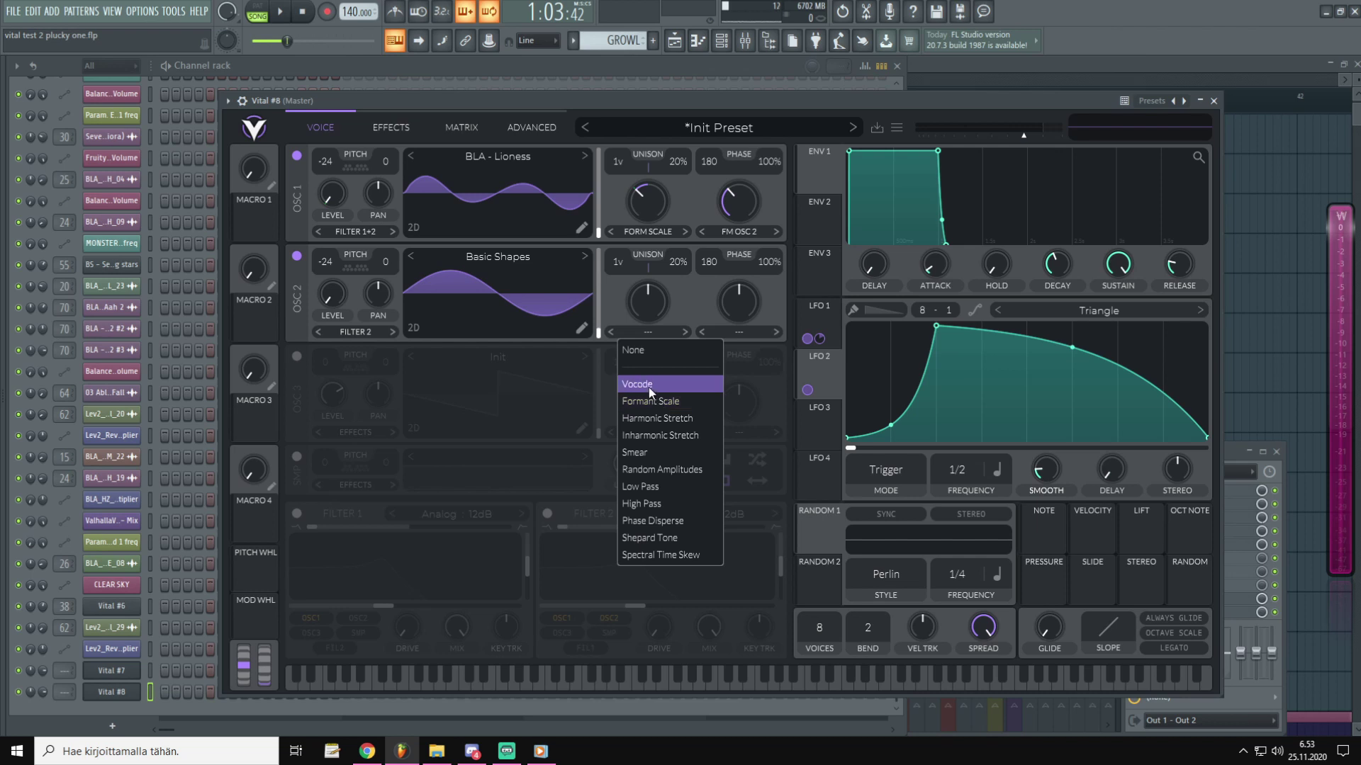
click(648, 387)
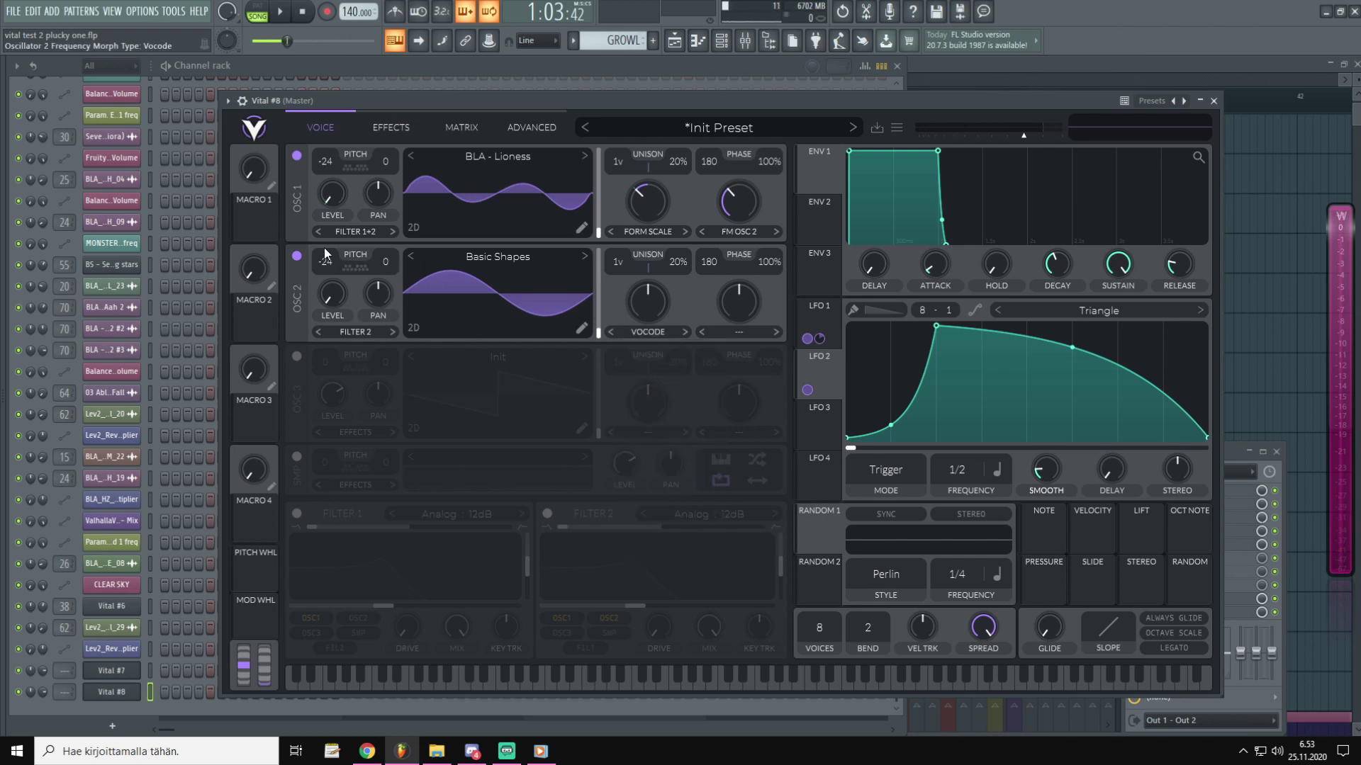
drag(250, 221, 647, 347)
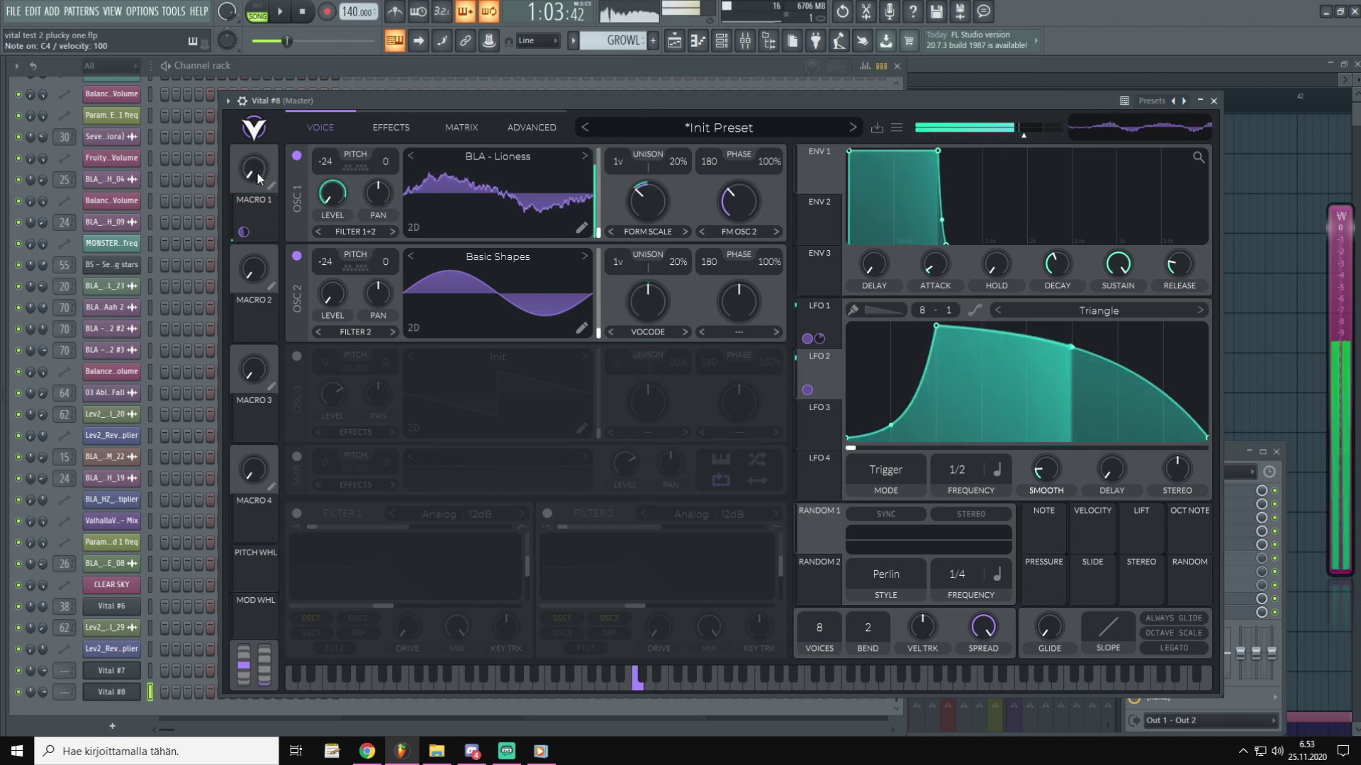
drag(258, 170, 274, 275)
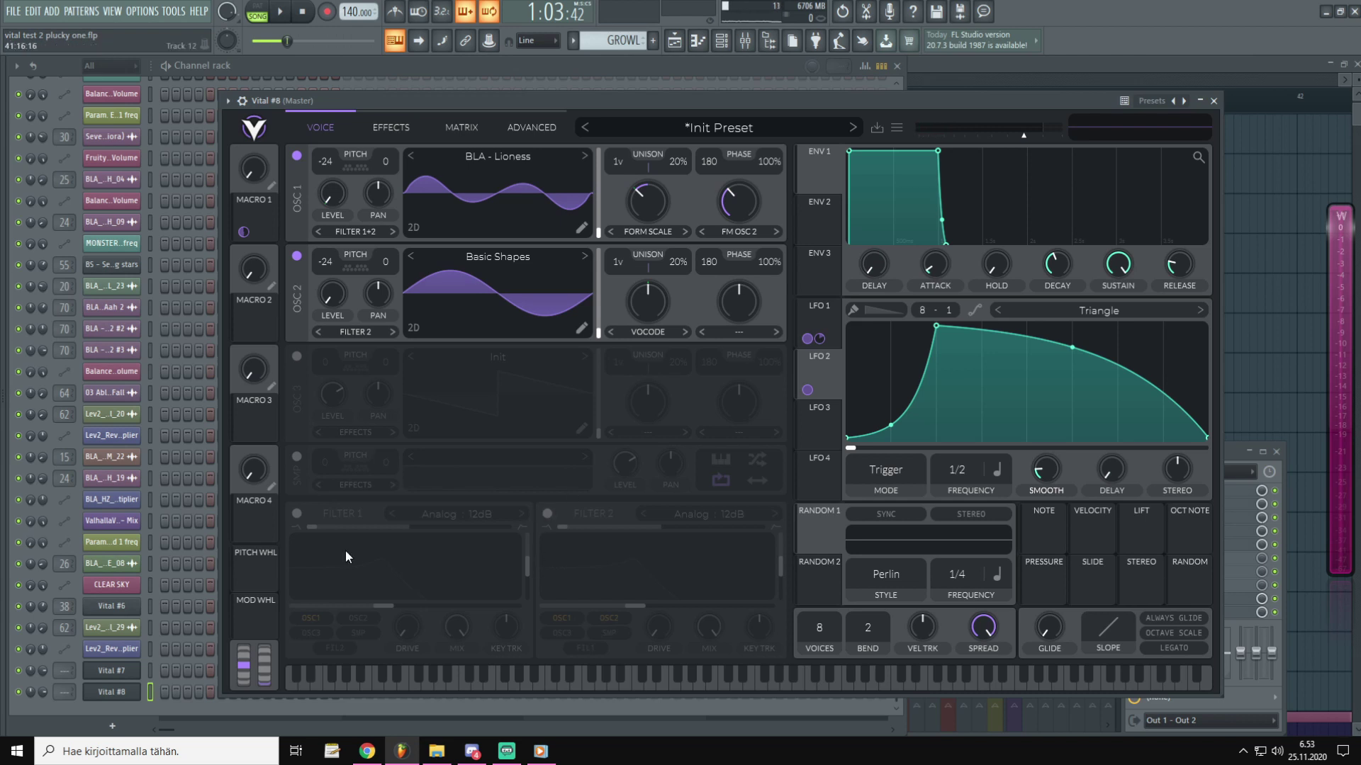
Step: Enable Filter 1 with 0% resonance and a slightly raised cutoff modulated by LFO 2
click(296, 513)
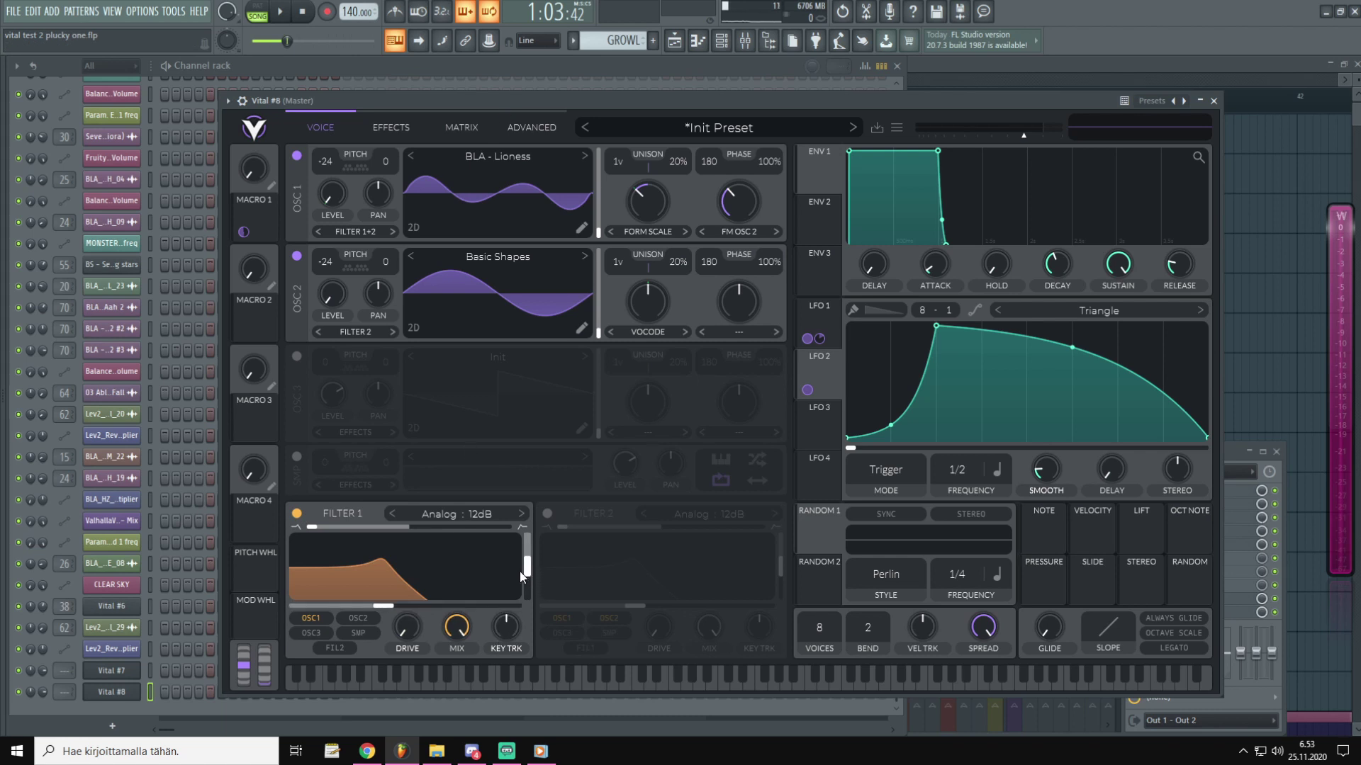
drag(525, 569, 524, 625)
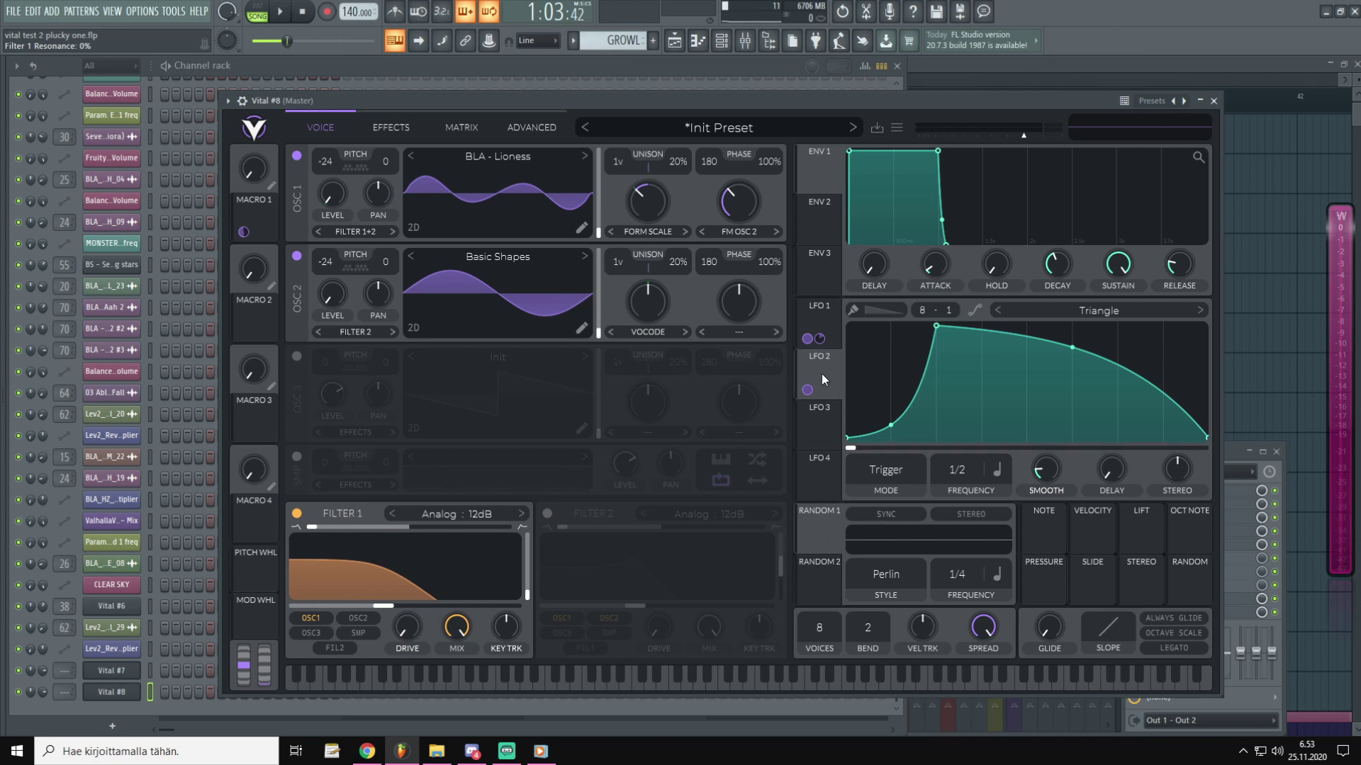
drag(807, 390, 405, 590)
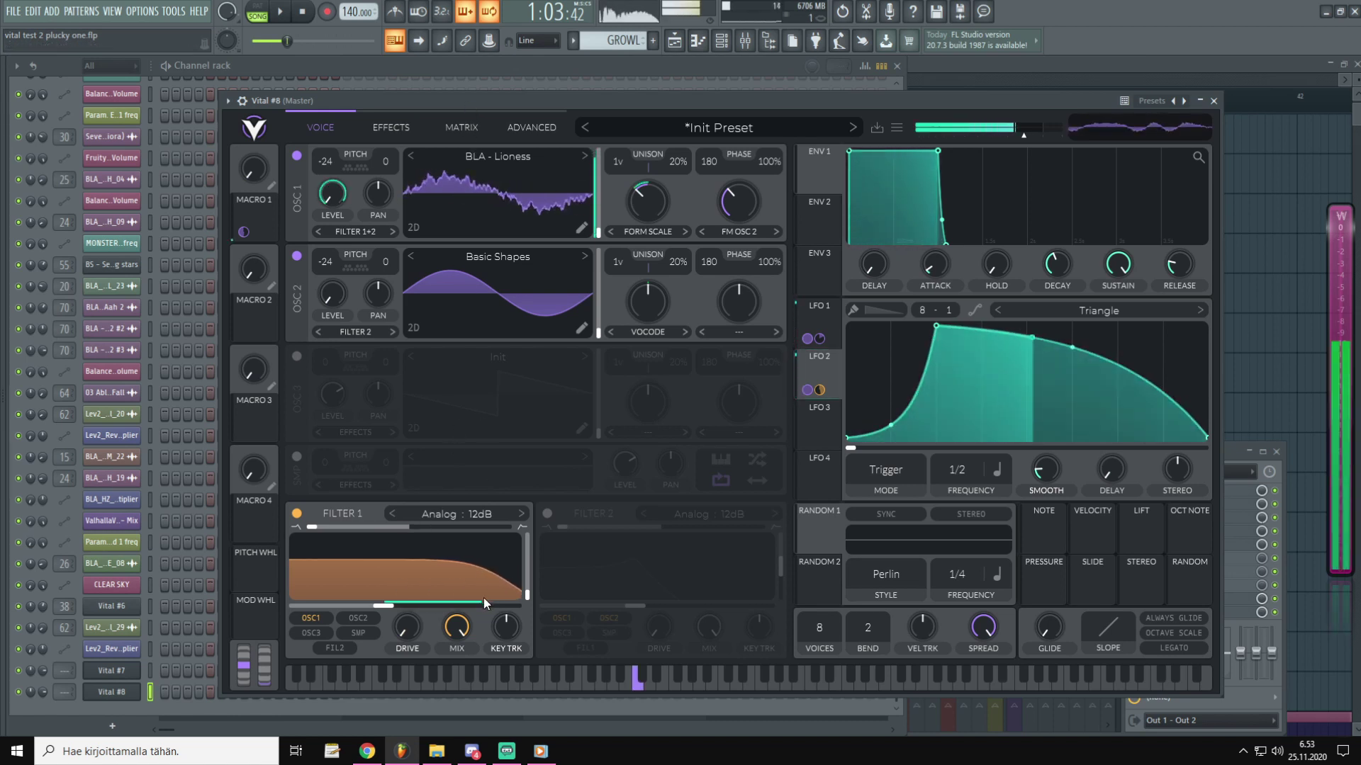
drag(397, 606, 411, 608)
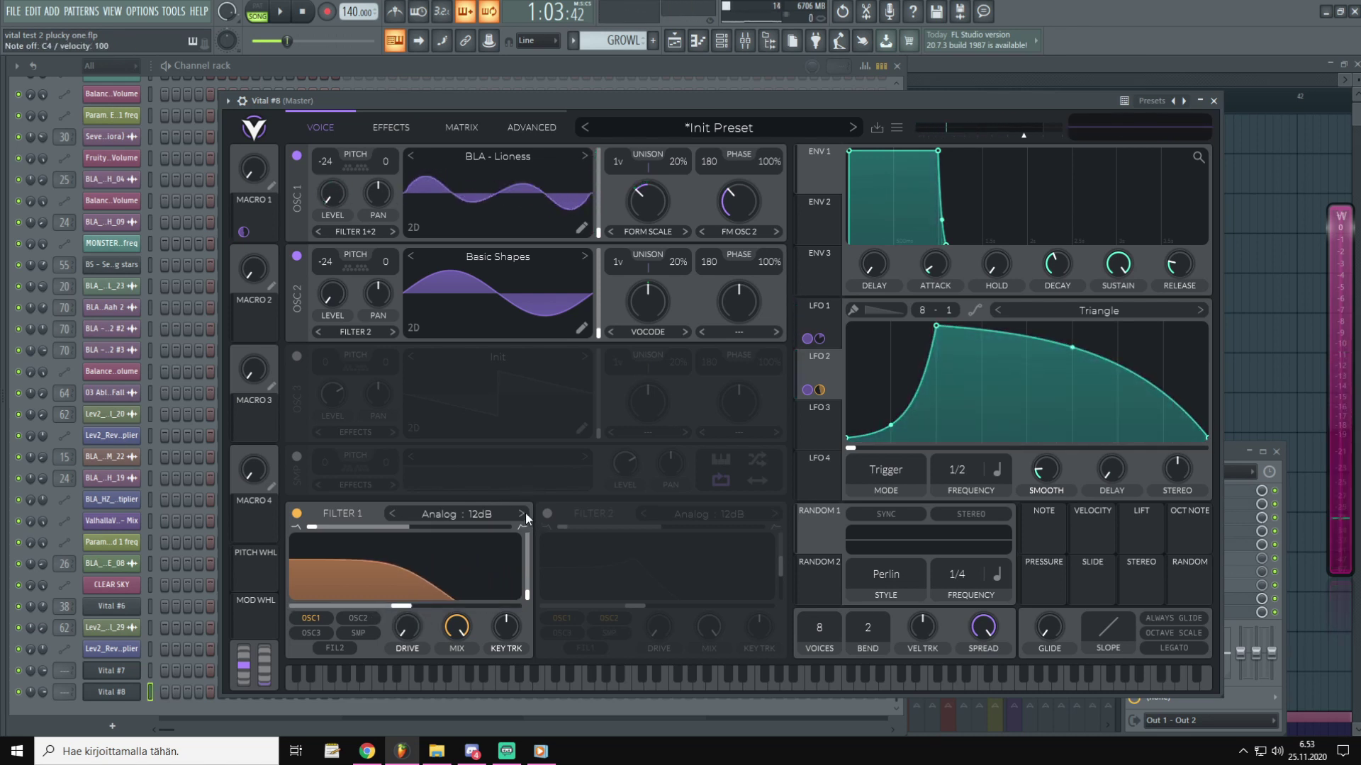
Step: Change Filter 1's type to Dirty 24dB
click(522, 512)
click(521, 512)
click(521, 513)
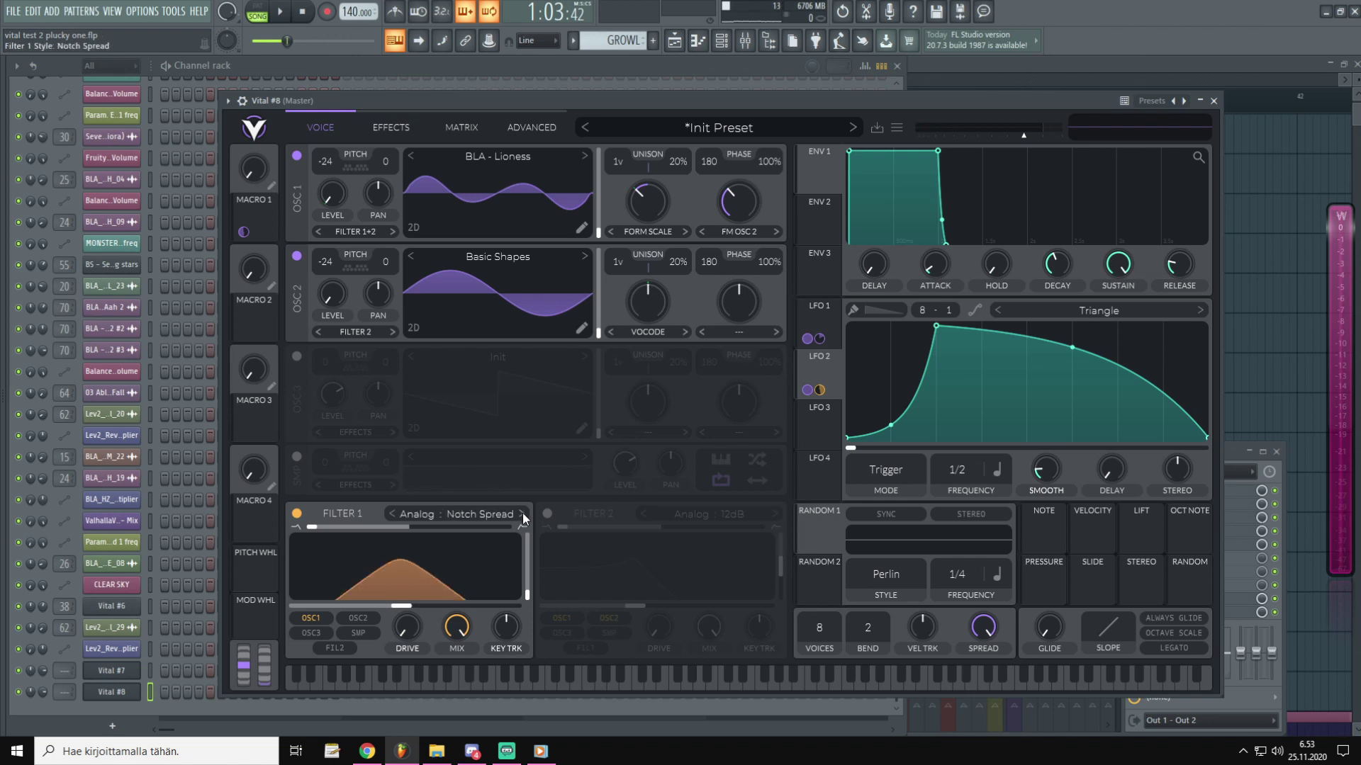
click(522, 513)
click(522, 513)
click(521, 513)
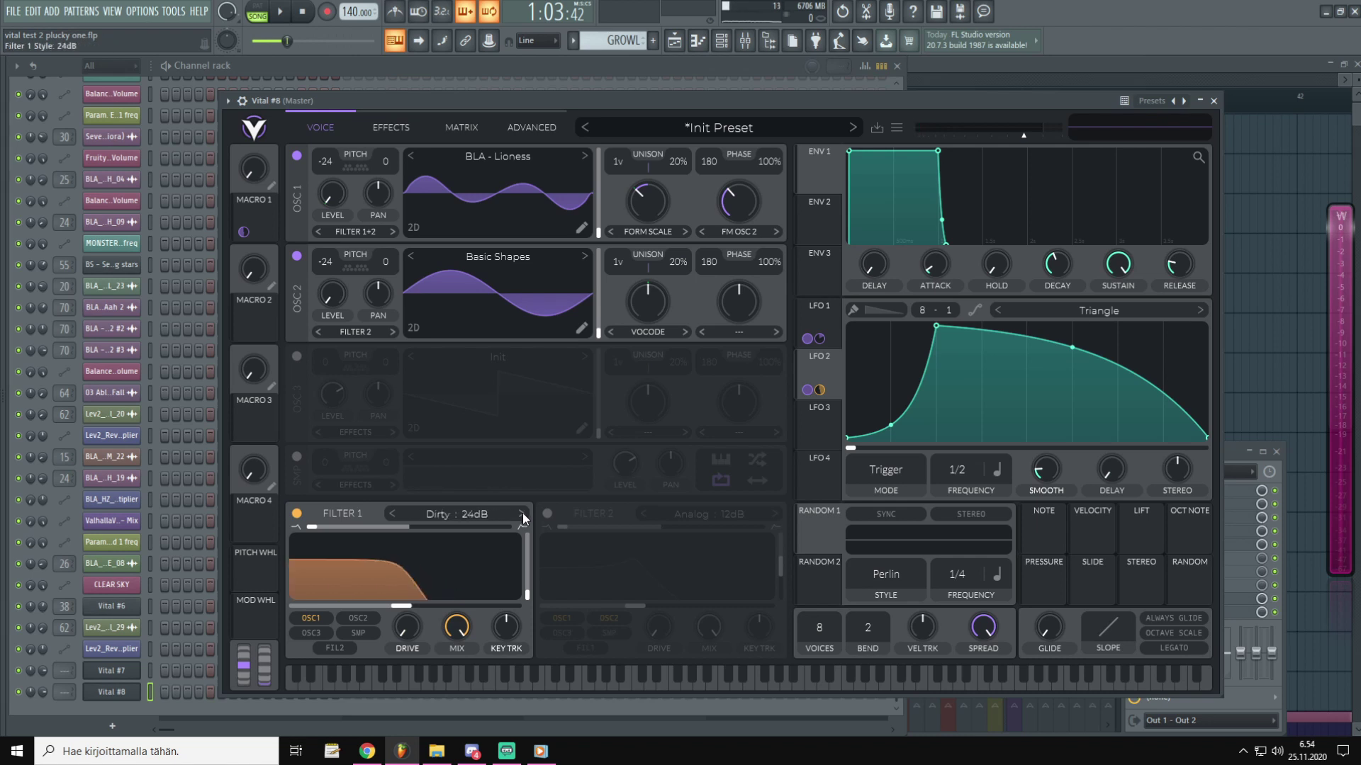
click(469, 521)
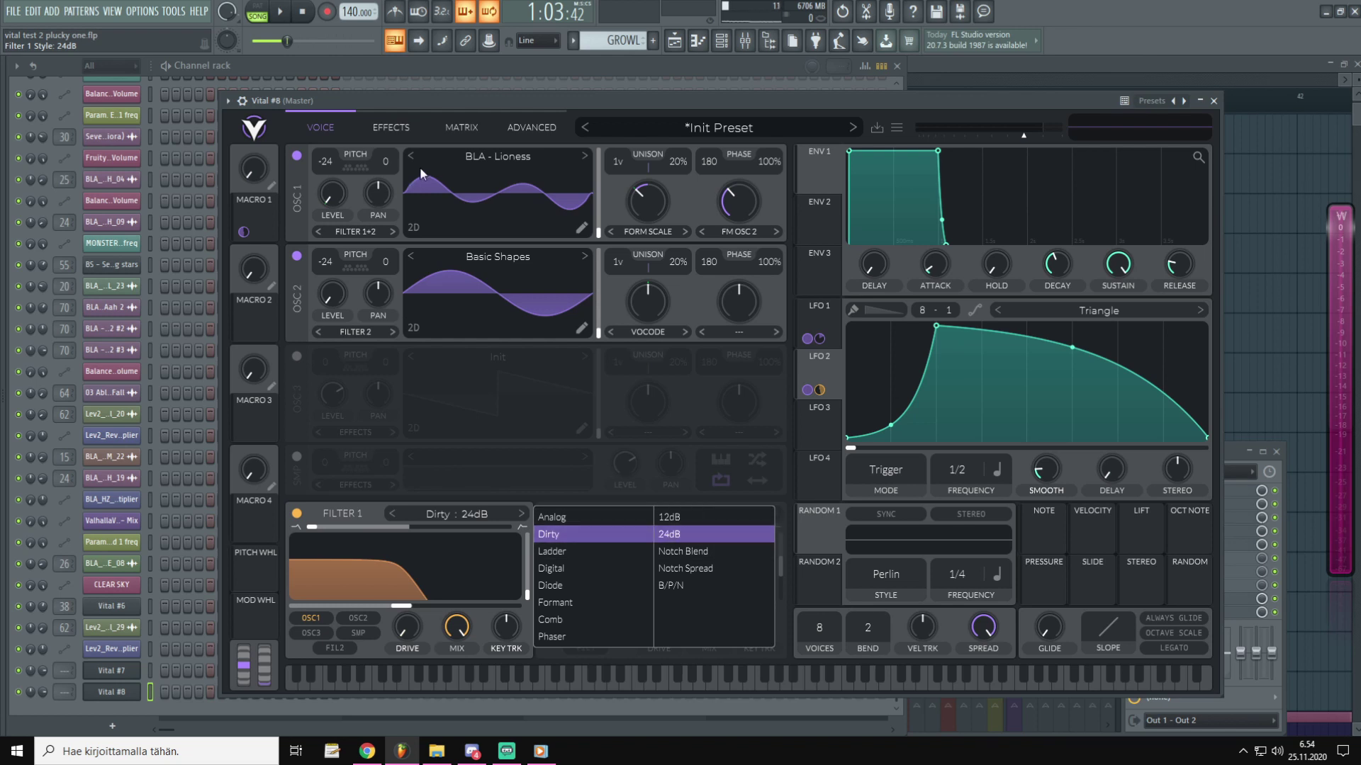
click(435, 112)
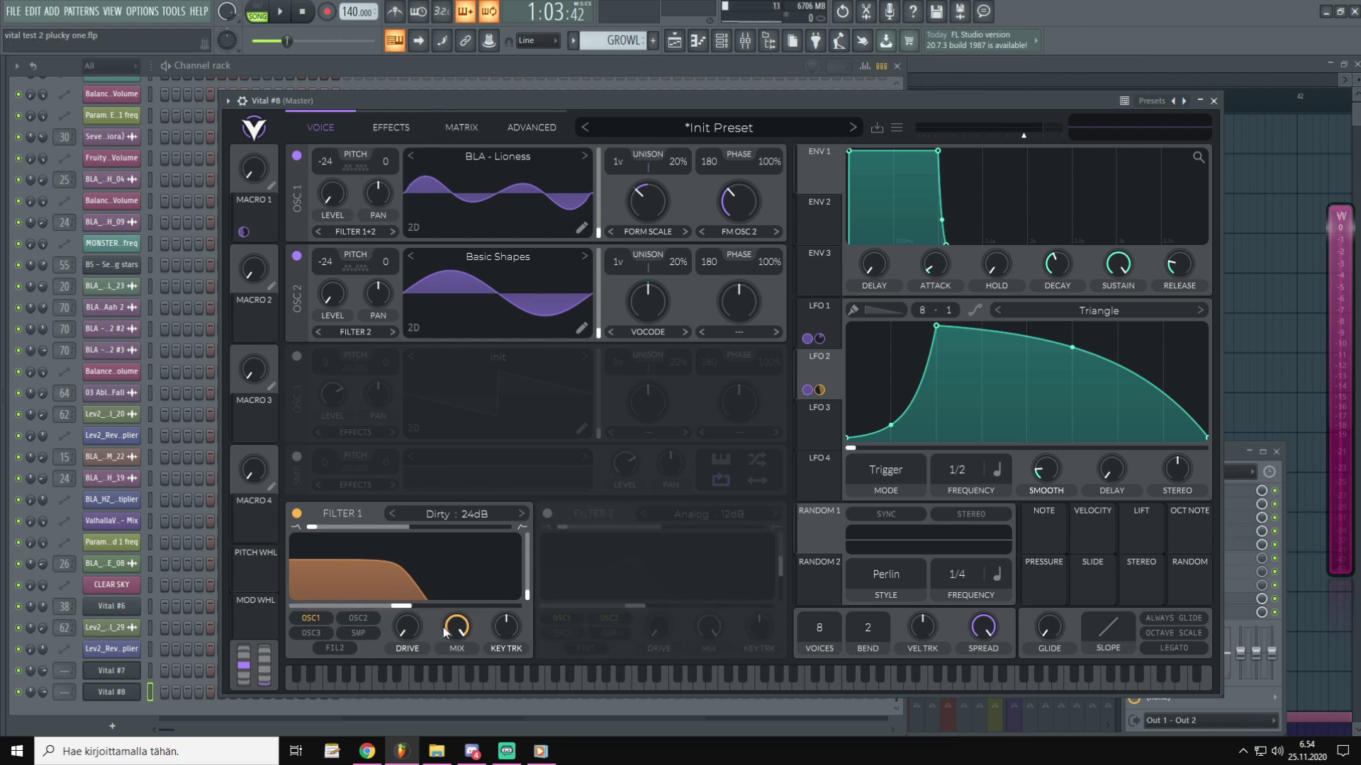
Step: Try a higher drive on Filter 1 with a test note, reset it, and review the filter types
key(z)
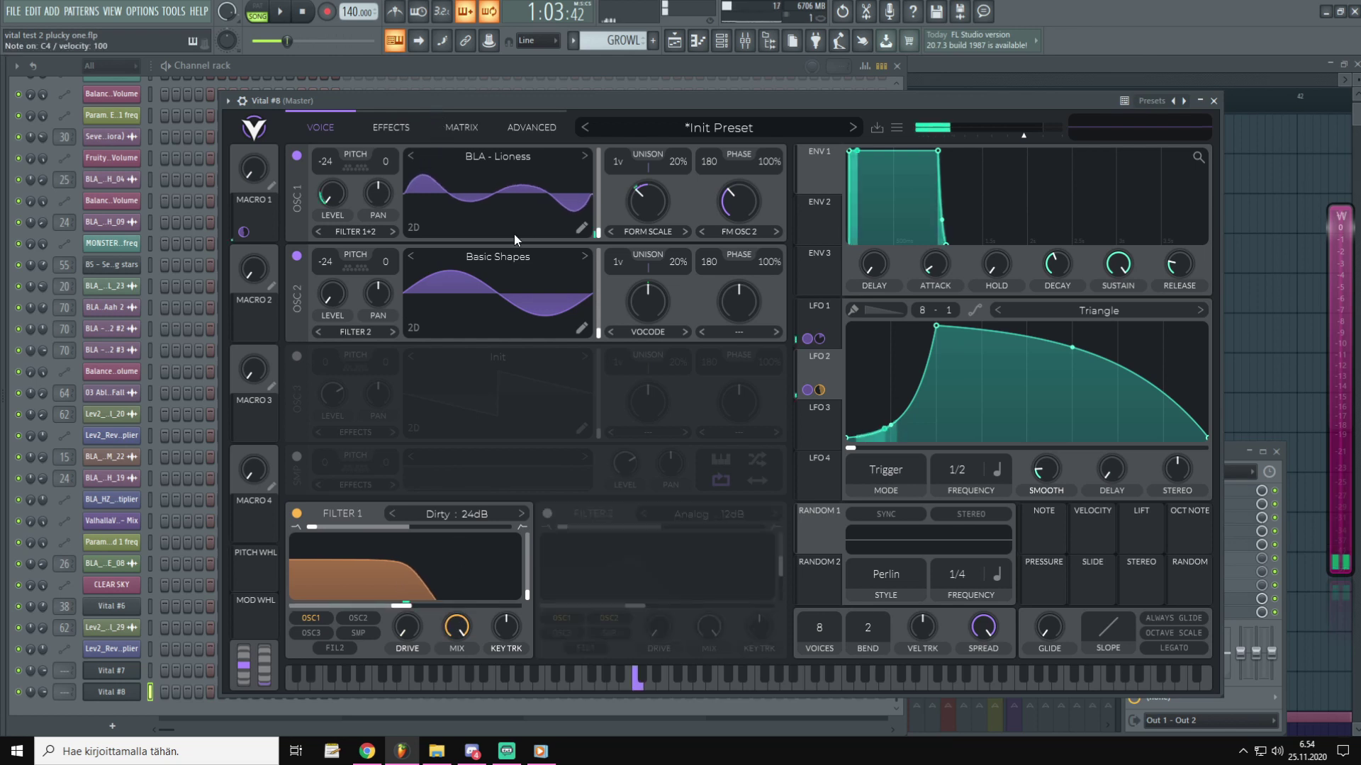
drag(409, 628, 434, 565)
double_click(407, 625)
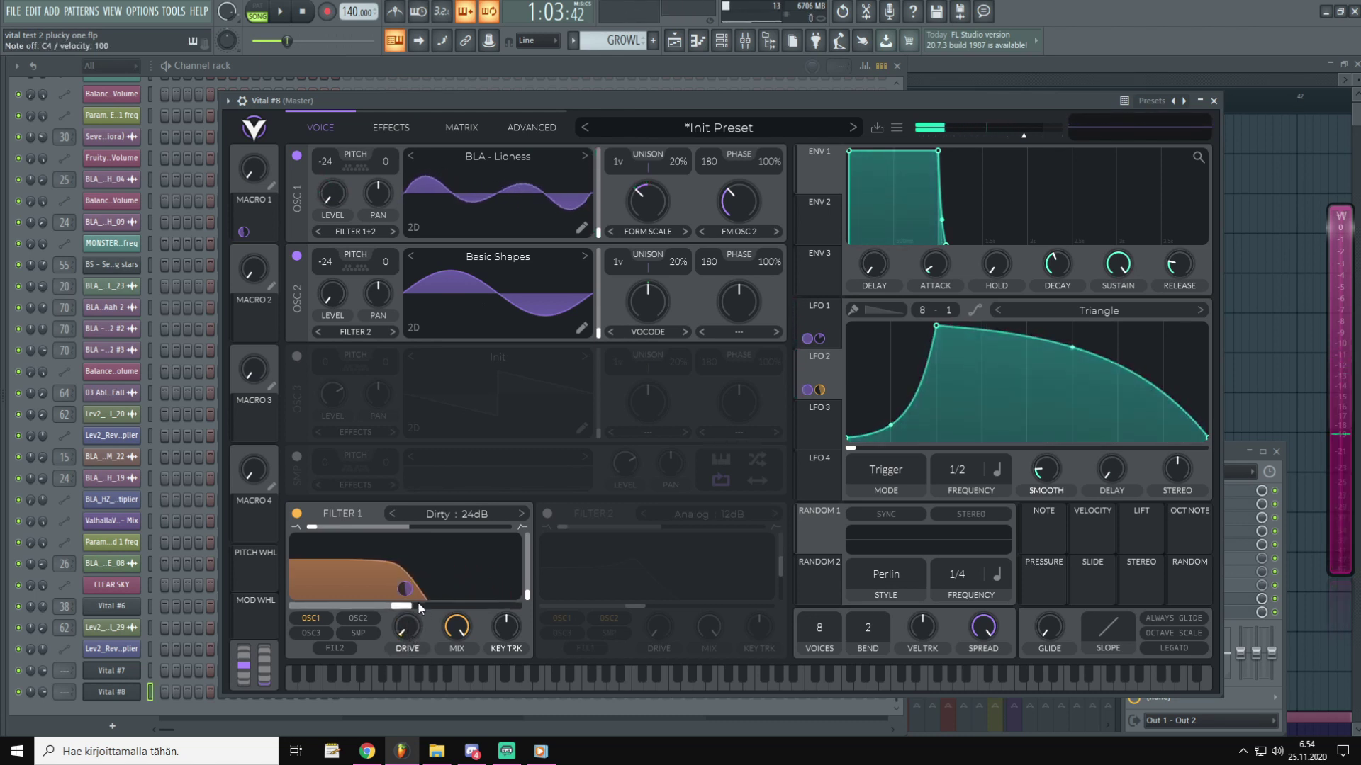
click(454, 513)
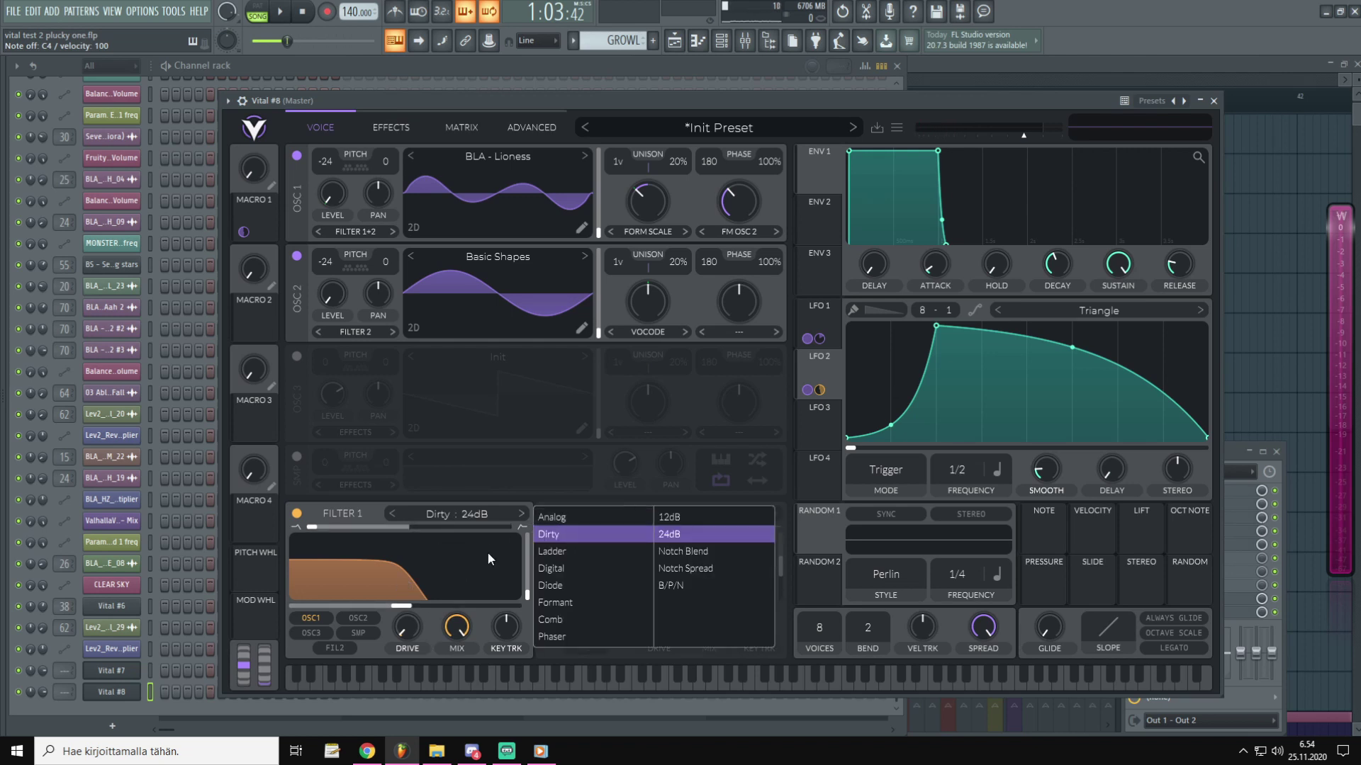
click(497, 115)
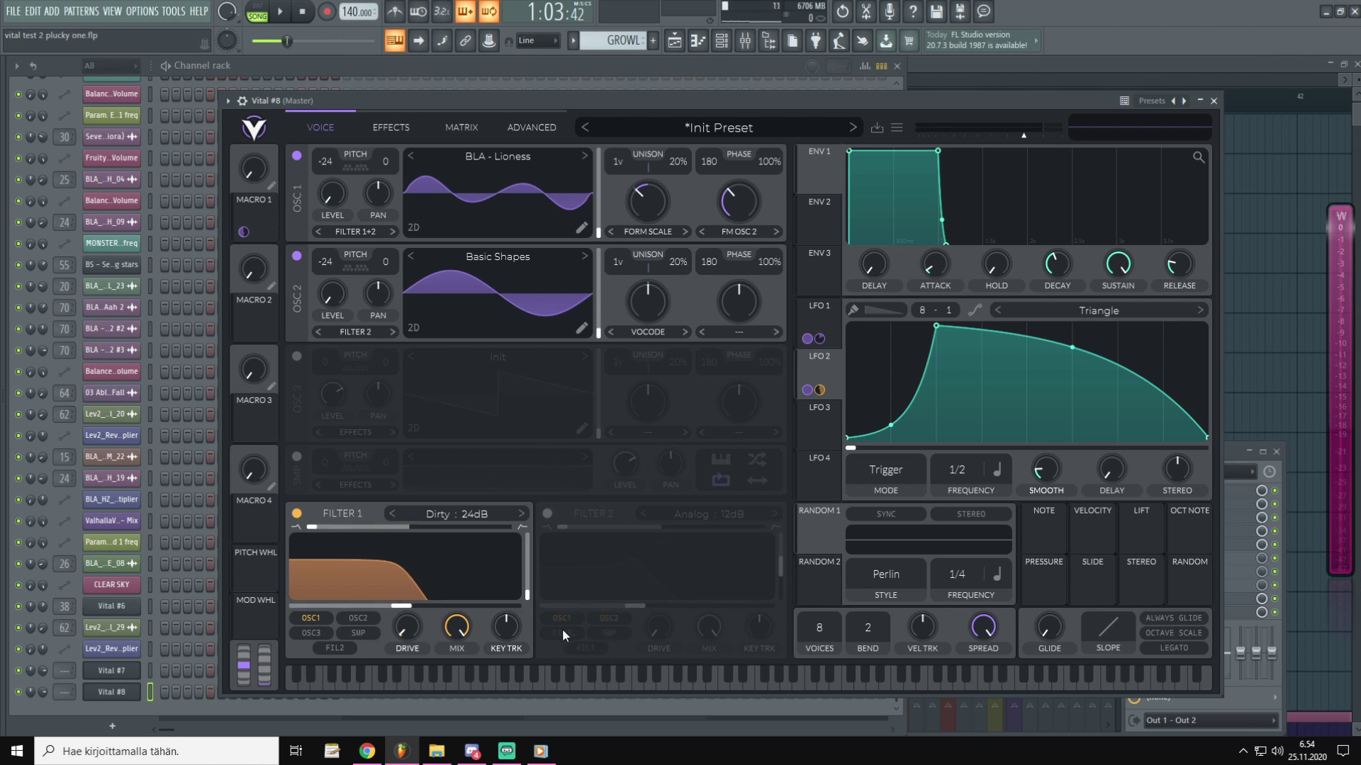
Step: Enable Filter 2 and set its type to Dirty 24dB
click(545, 515)
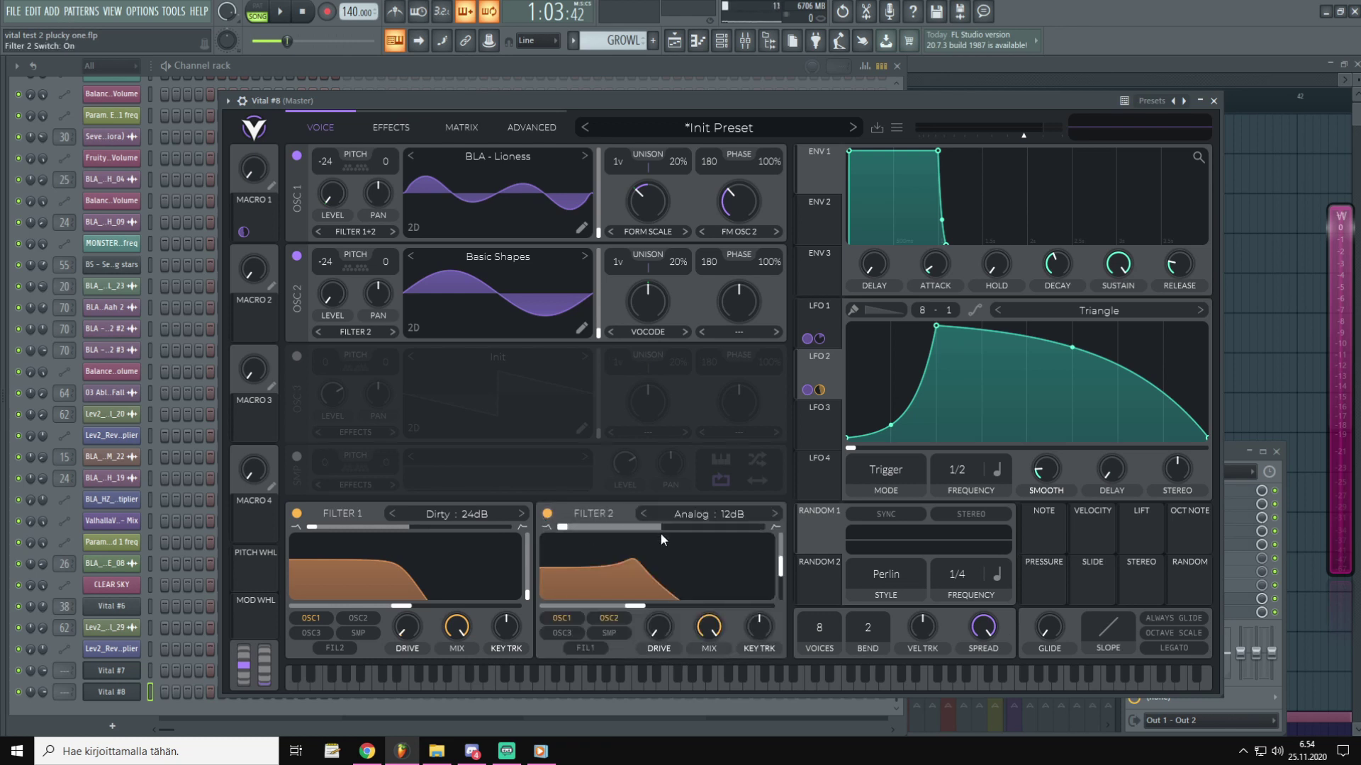
click(711, 513)
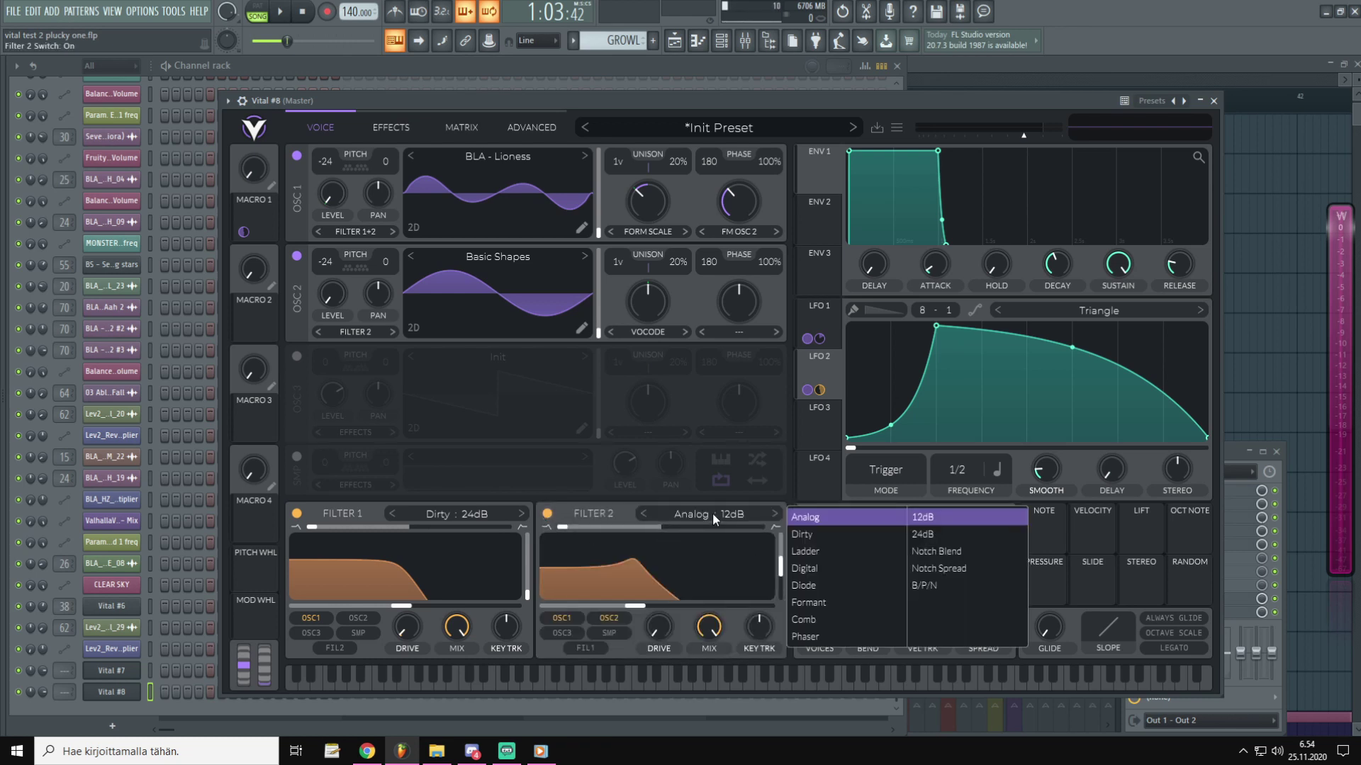
click(874, 534)
click(929, 533)
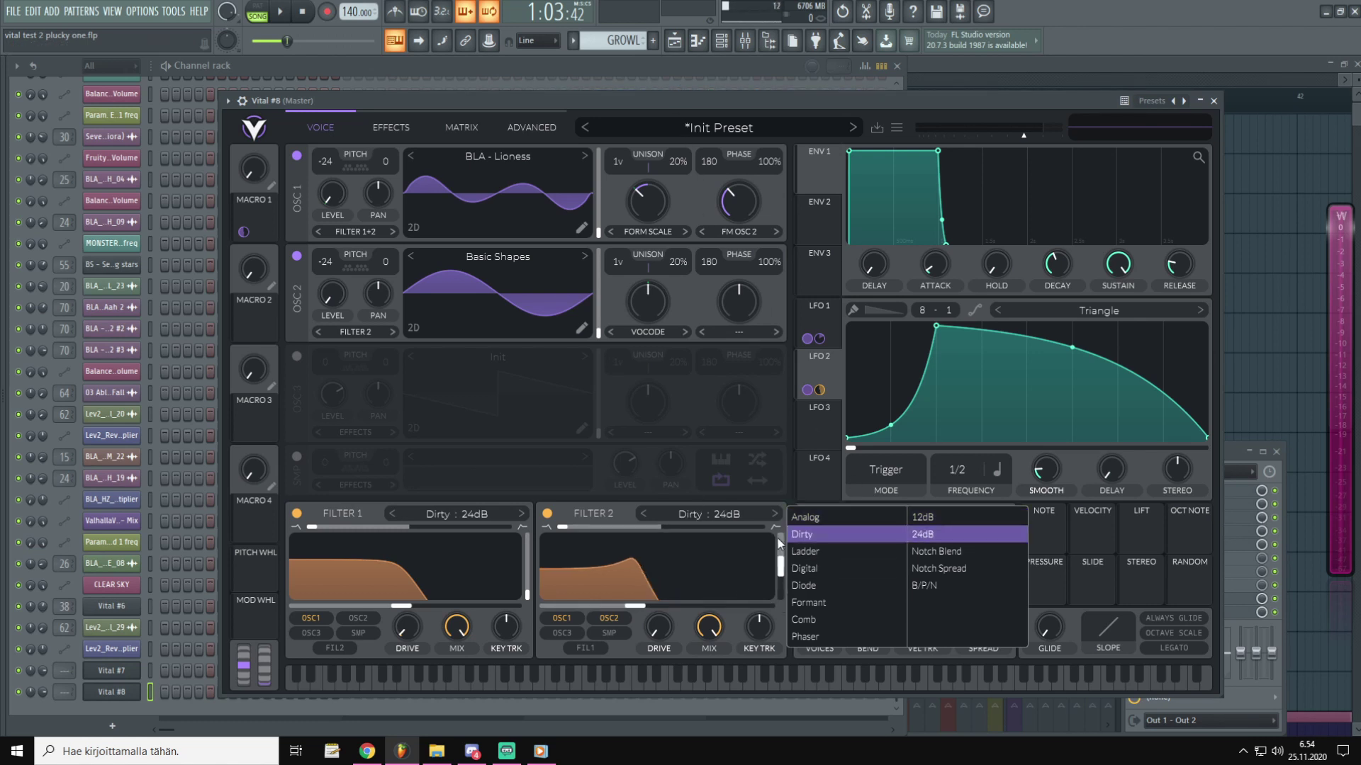
Step: Sweep Filter 2's blend fully to high-pass and modulate its cutoff with LFO 2 at an amount of about 0.09
click(735, 620)
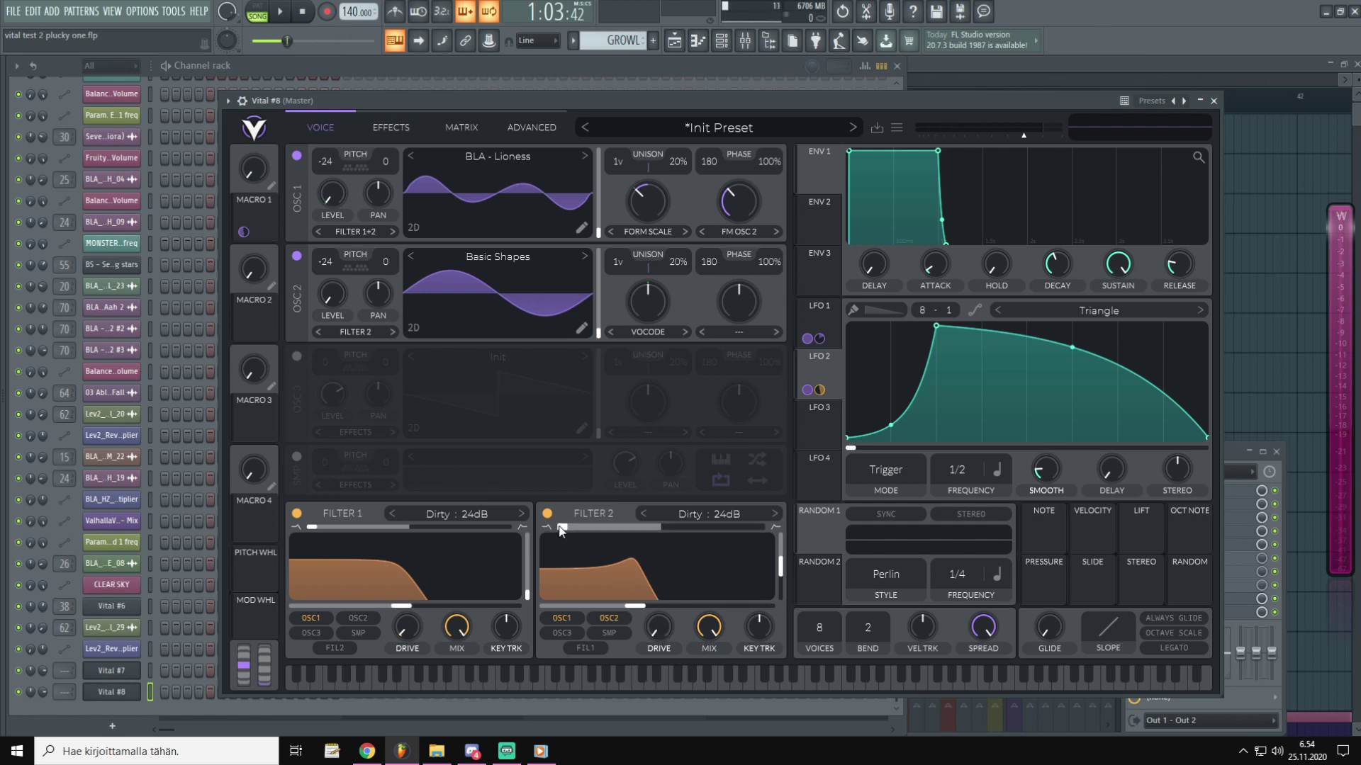
mouse_move(561, 530)
drag(562, 530, 839, 520)
mouse_move(822, 370)
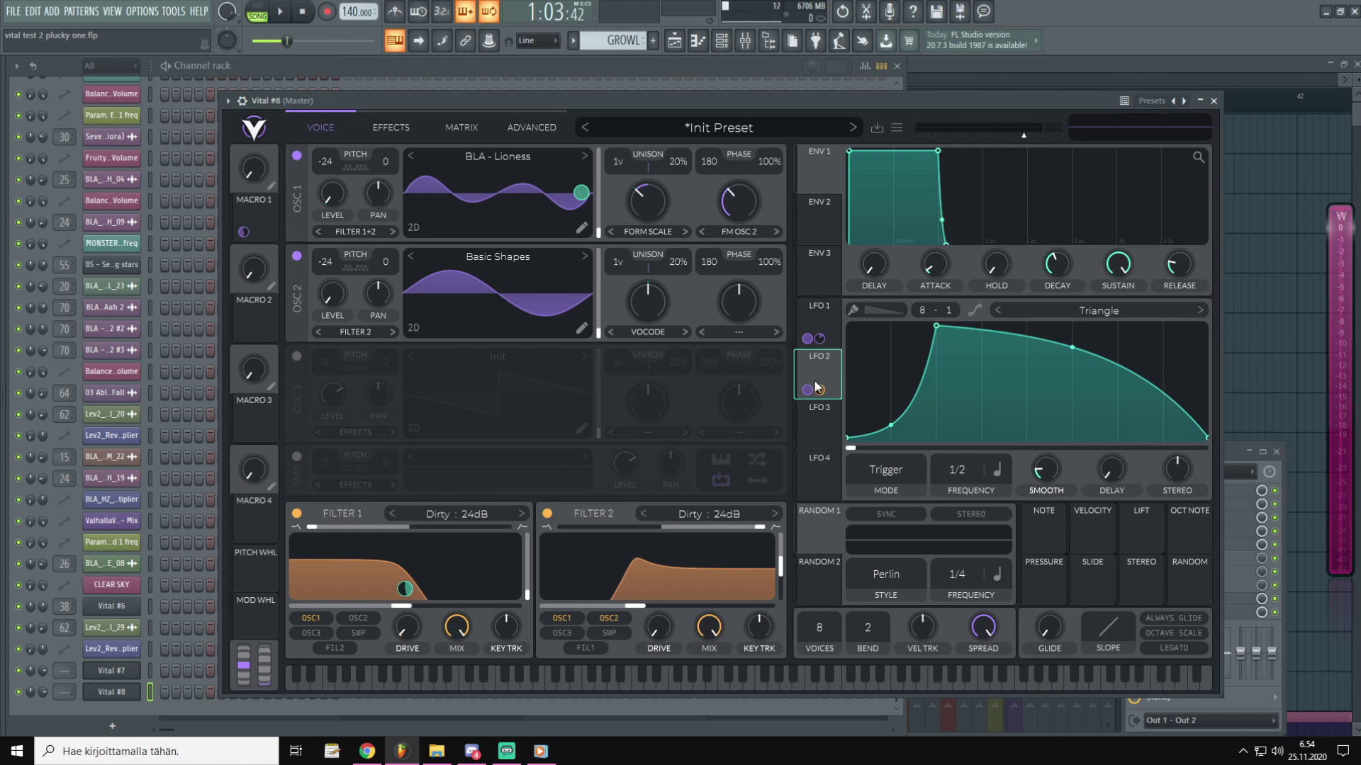
drag(820, 389, 658, 588)
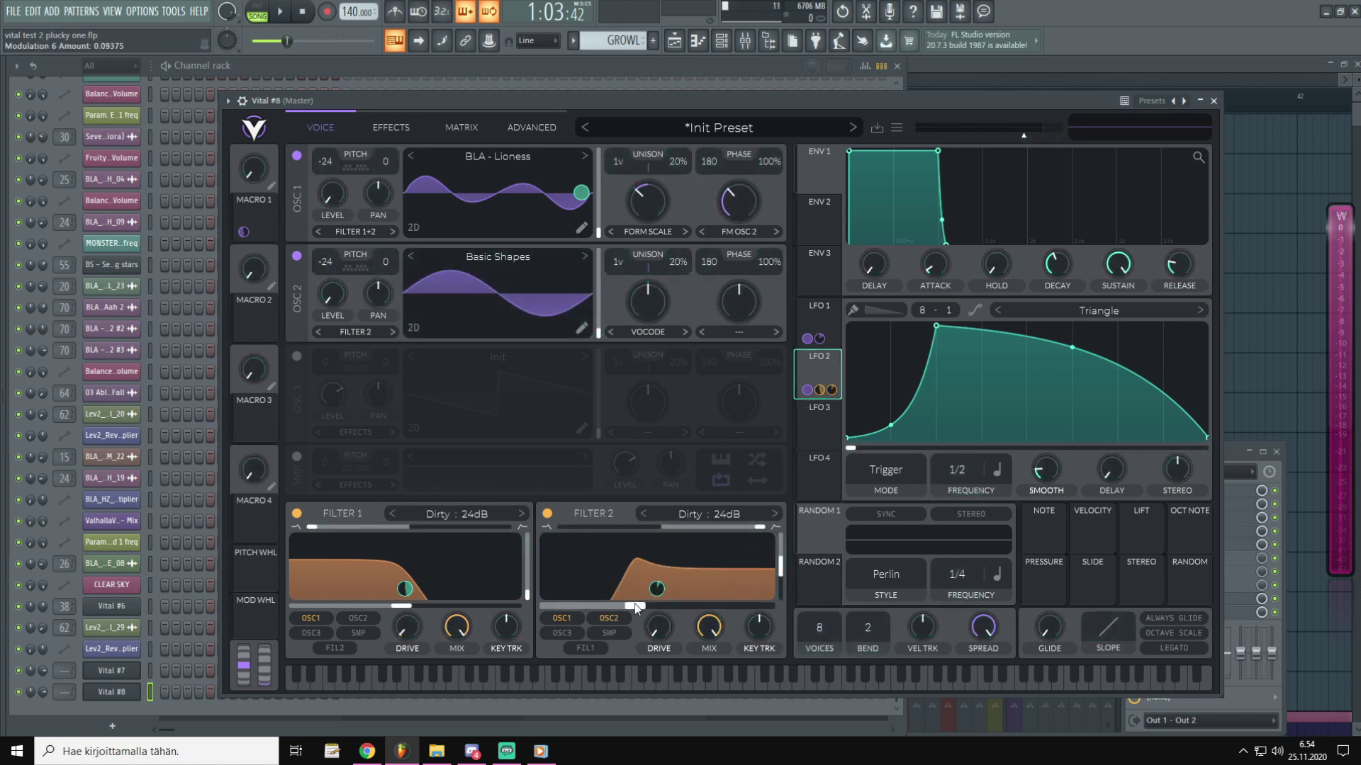
Step: Set Filter 2 to 0% resonance and a cutoff of about -15 semitones, and lower Filter 1's cutoff to about 0.4 semitones
drag(632, 608, 642, 580)
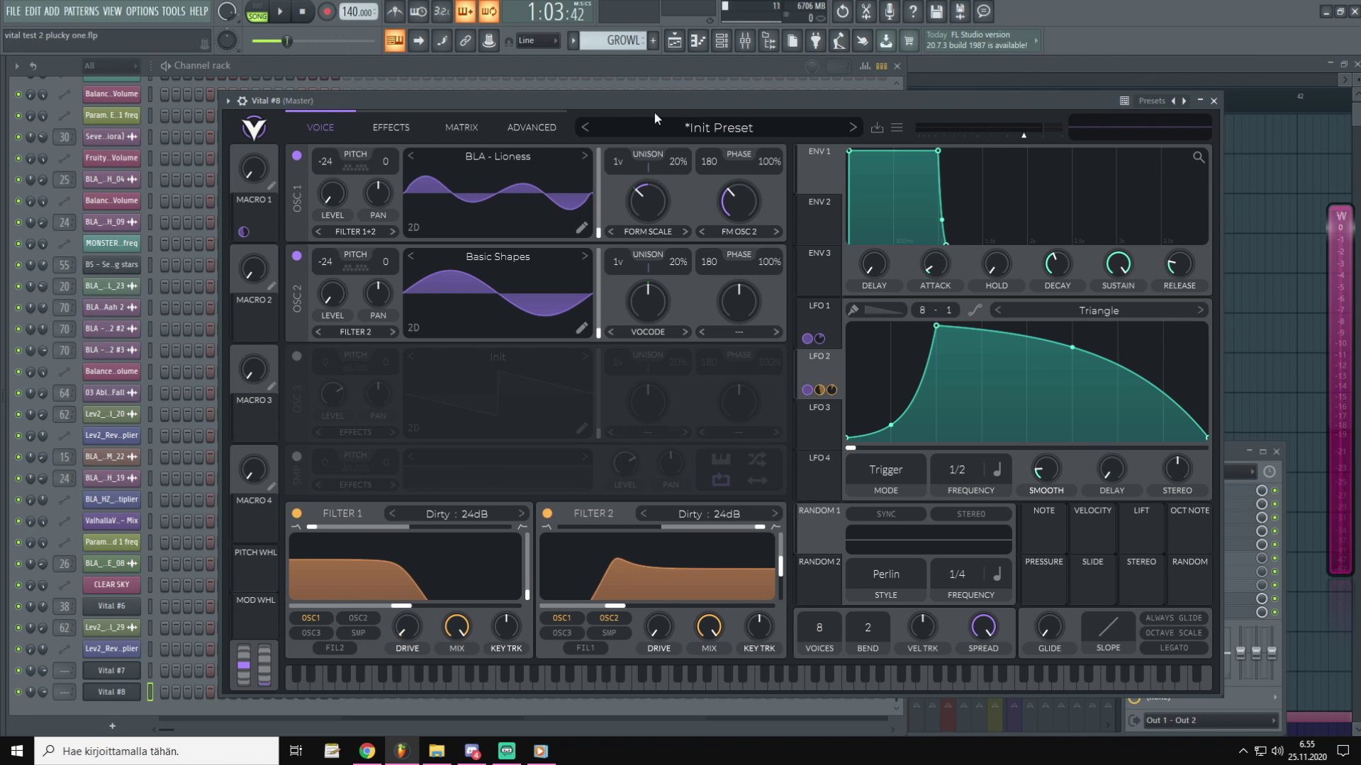
drag(779, 571, 781, 602)
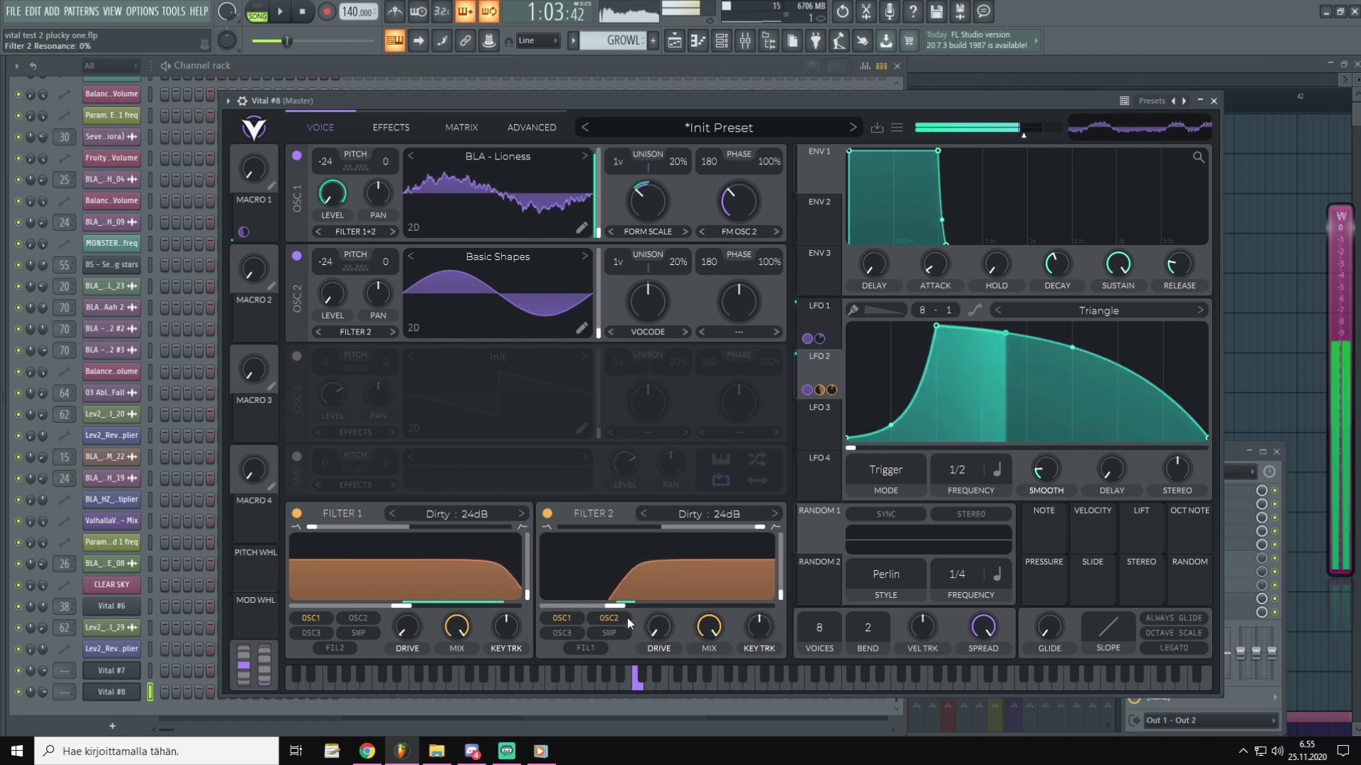
mouse_move(615, 606)
mouse_down()
mouse_move(594, 610)
mouse_move(608, 607)
mouse_up()
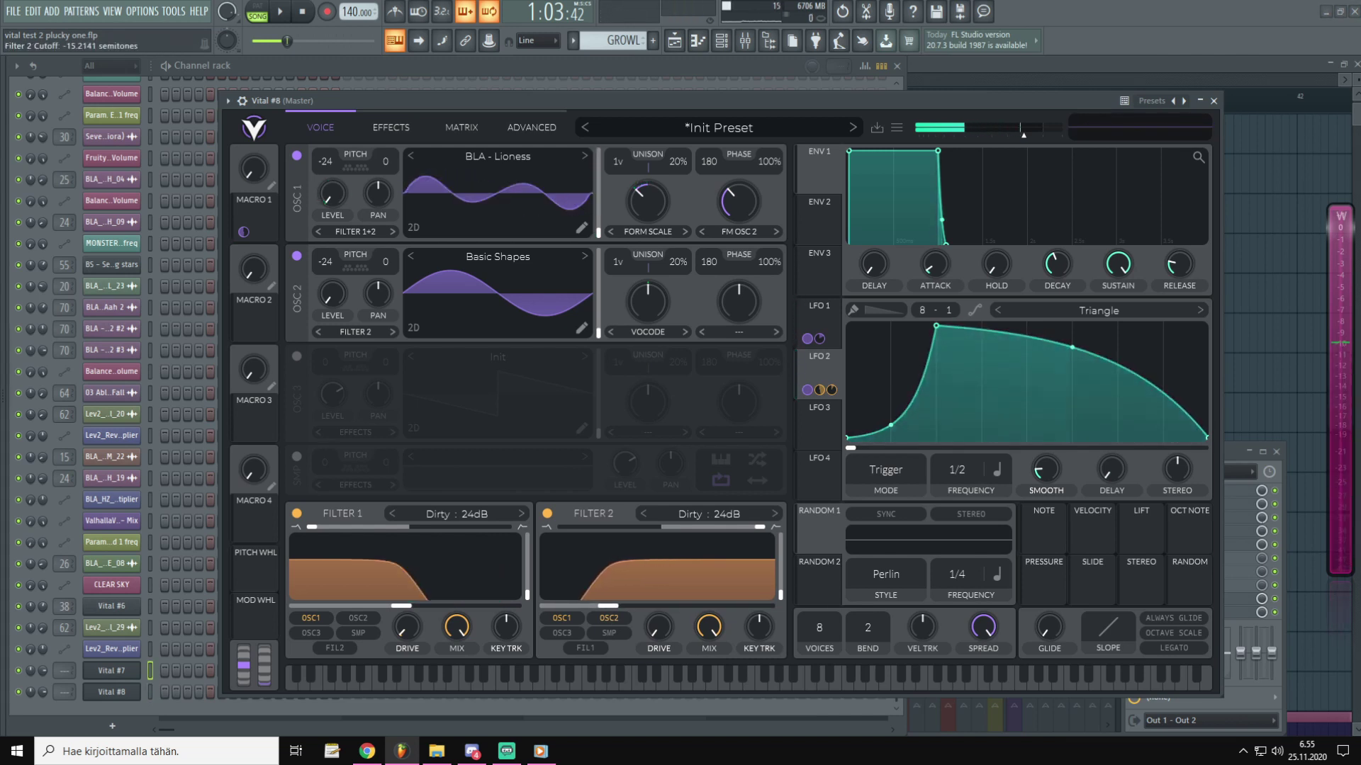
click(608, 618)
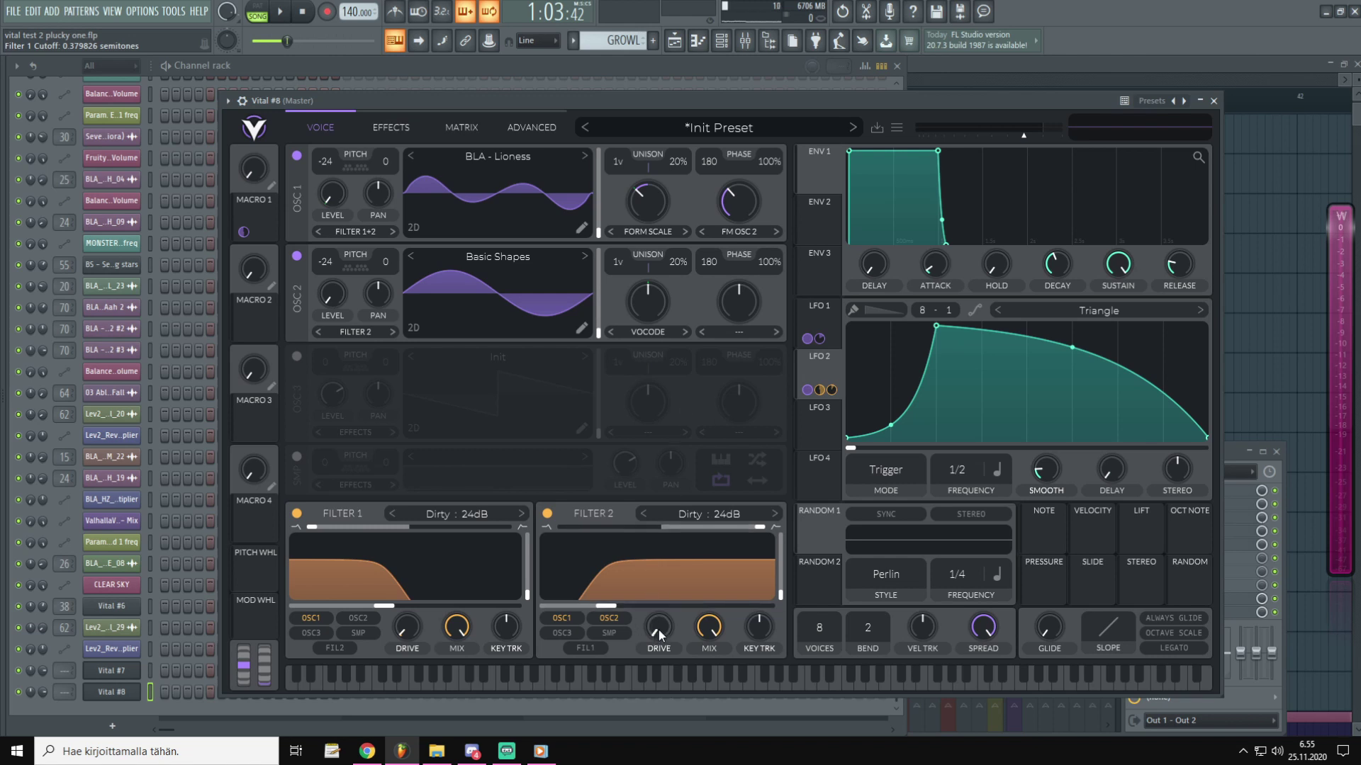
Step: Raise Filter 2's drive slightly and turn up key tracking on both filters, checking the sound with test notes
mouse_move(658, 631)
mouse_down()
mouse_move(672, 592)
mouse_move(661, 642)
mouse_up()
drag(756, 632, 819, 362)
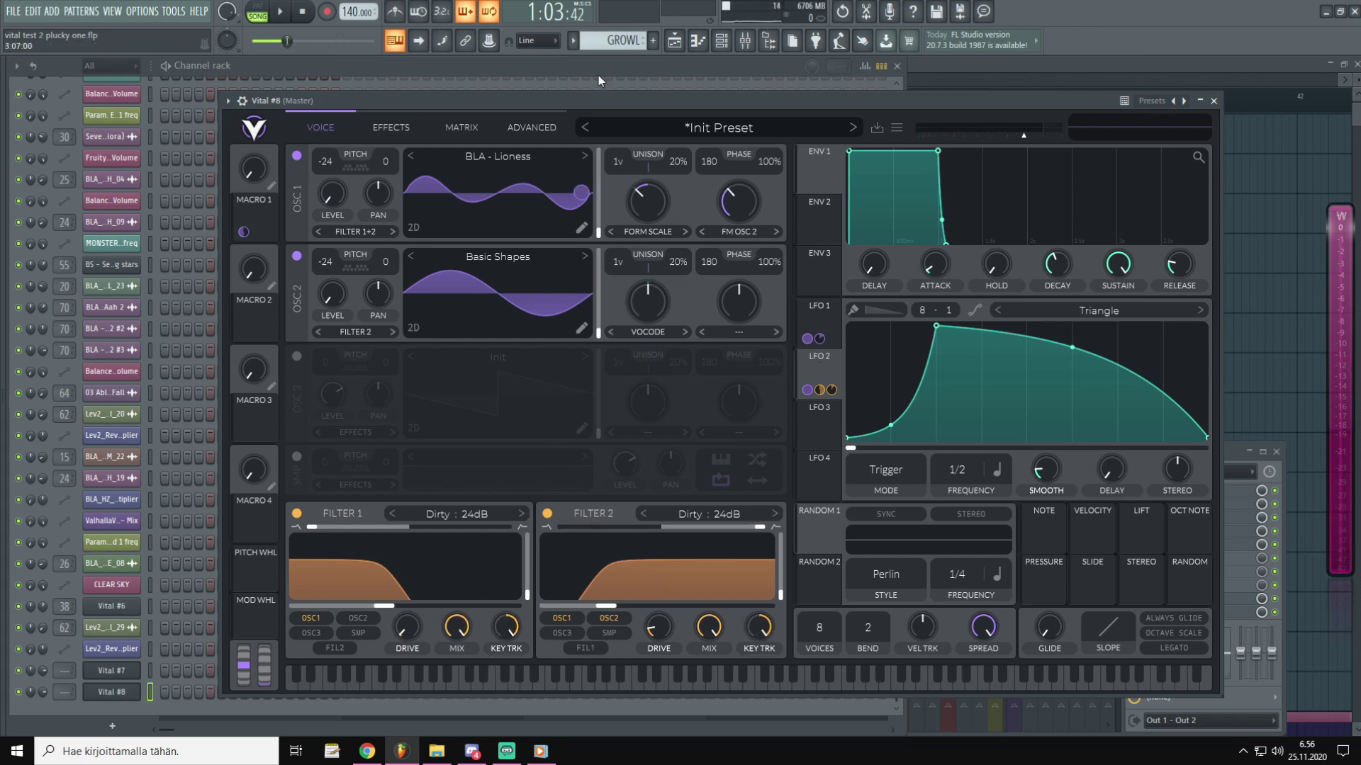
key(z)
key(x)
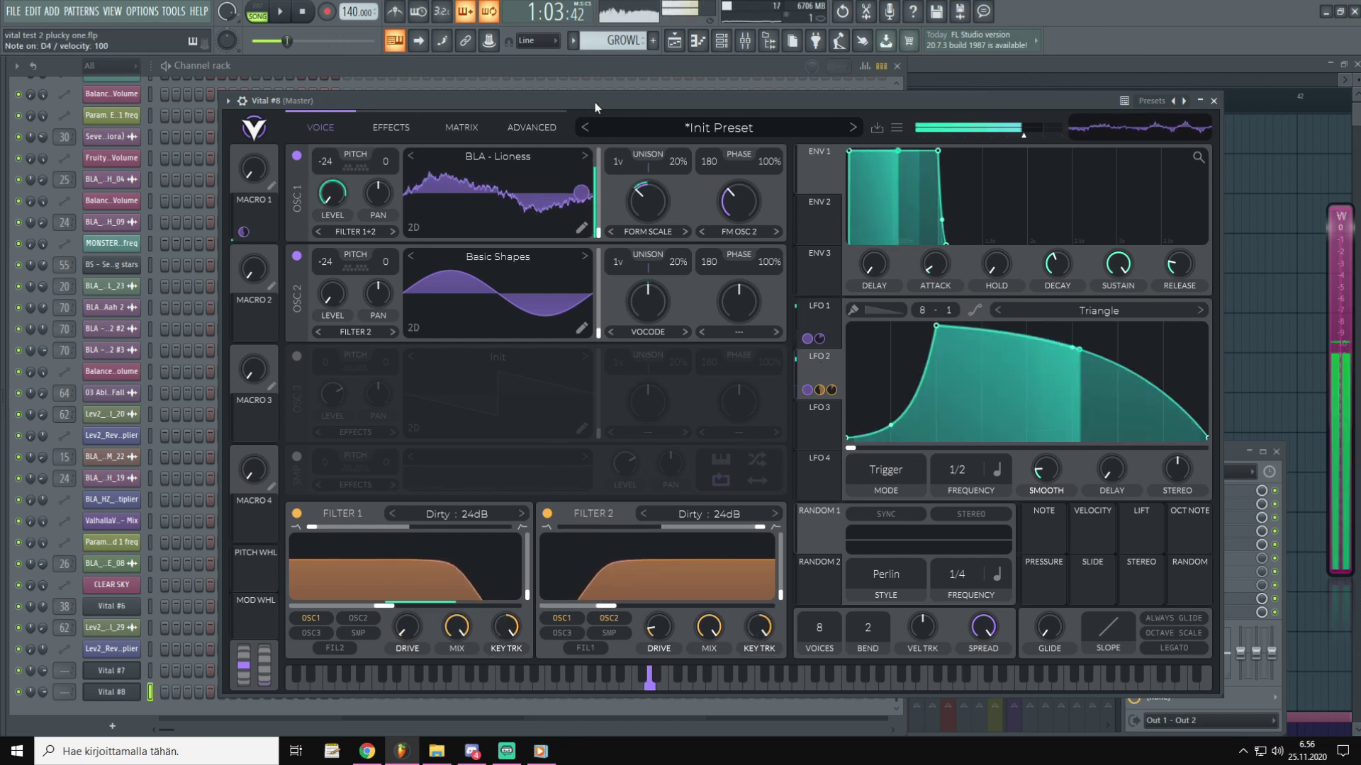
key(b)
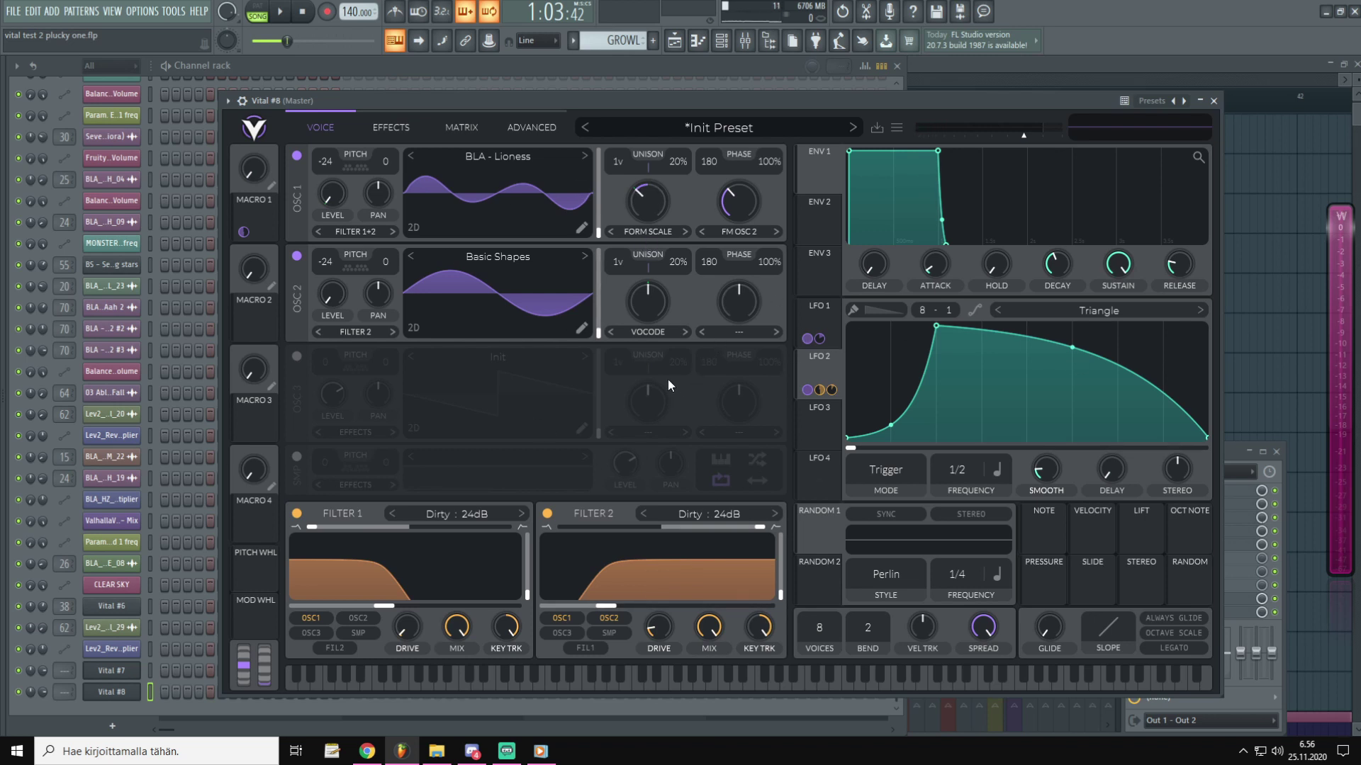
Step: Move the EQ to the start of the effects chain and enable it
click(401, 125)
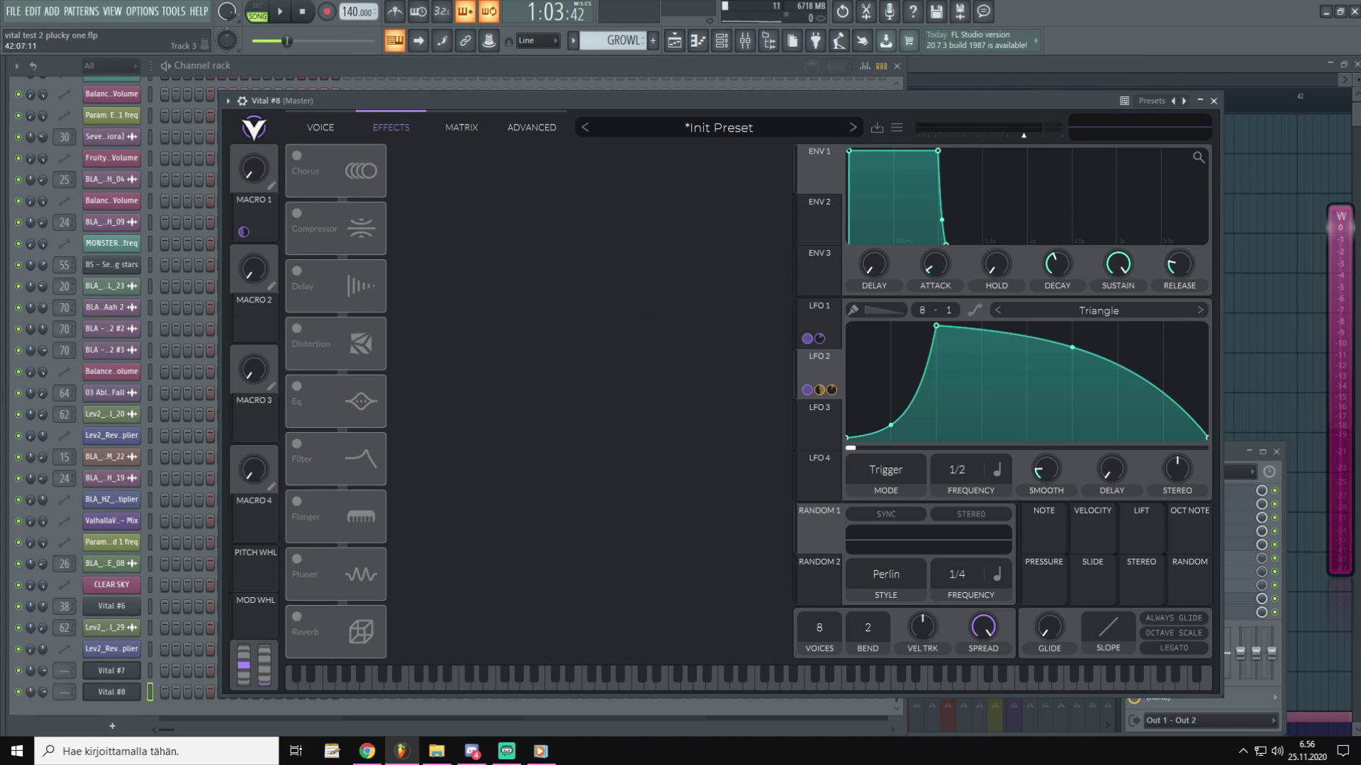
drag(342, 406, 335, 170)
click(297, 159)
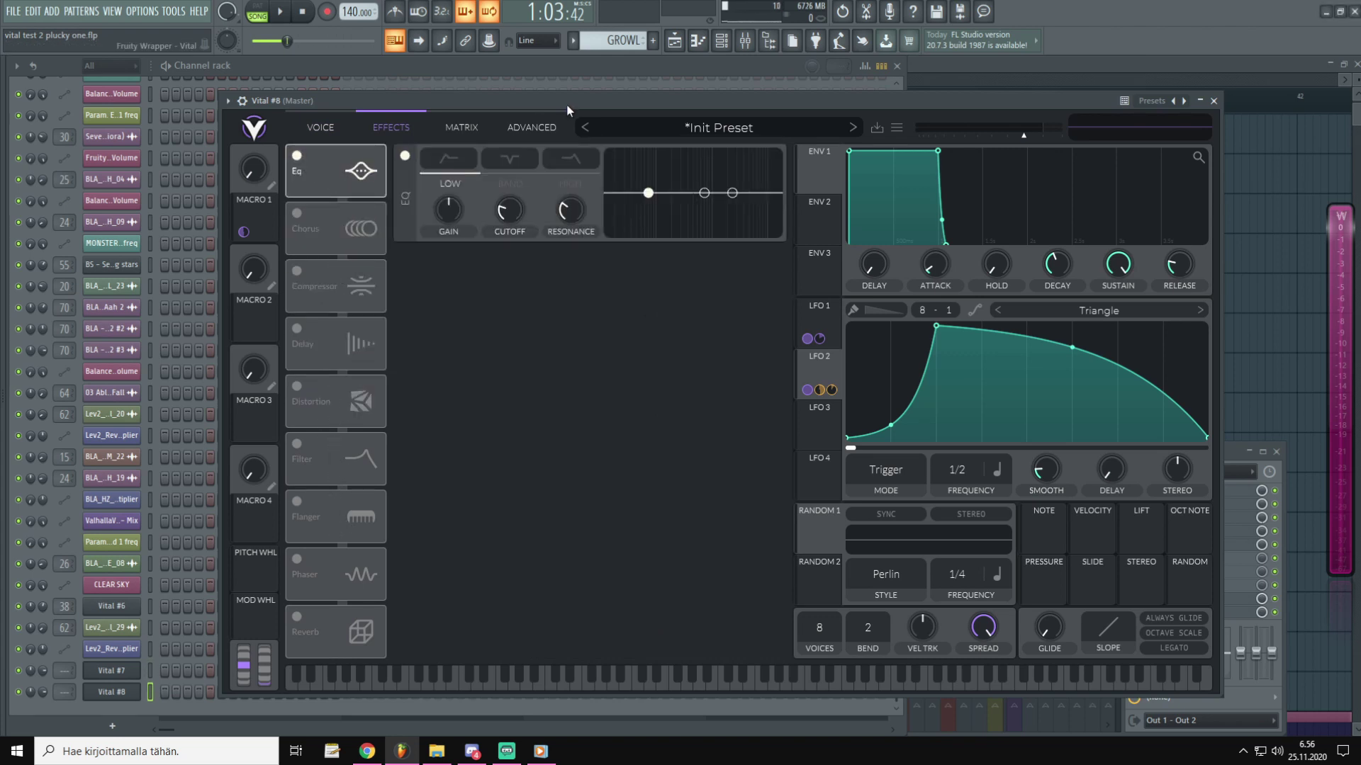
click(322, 128)
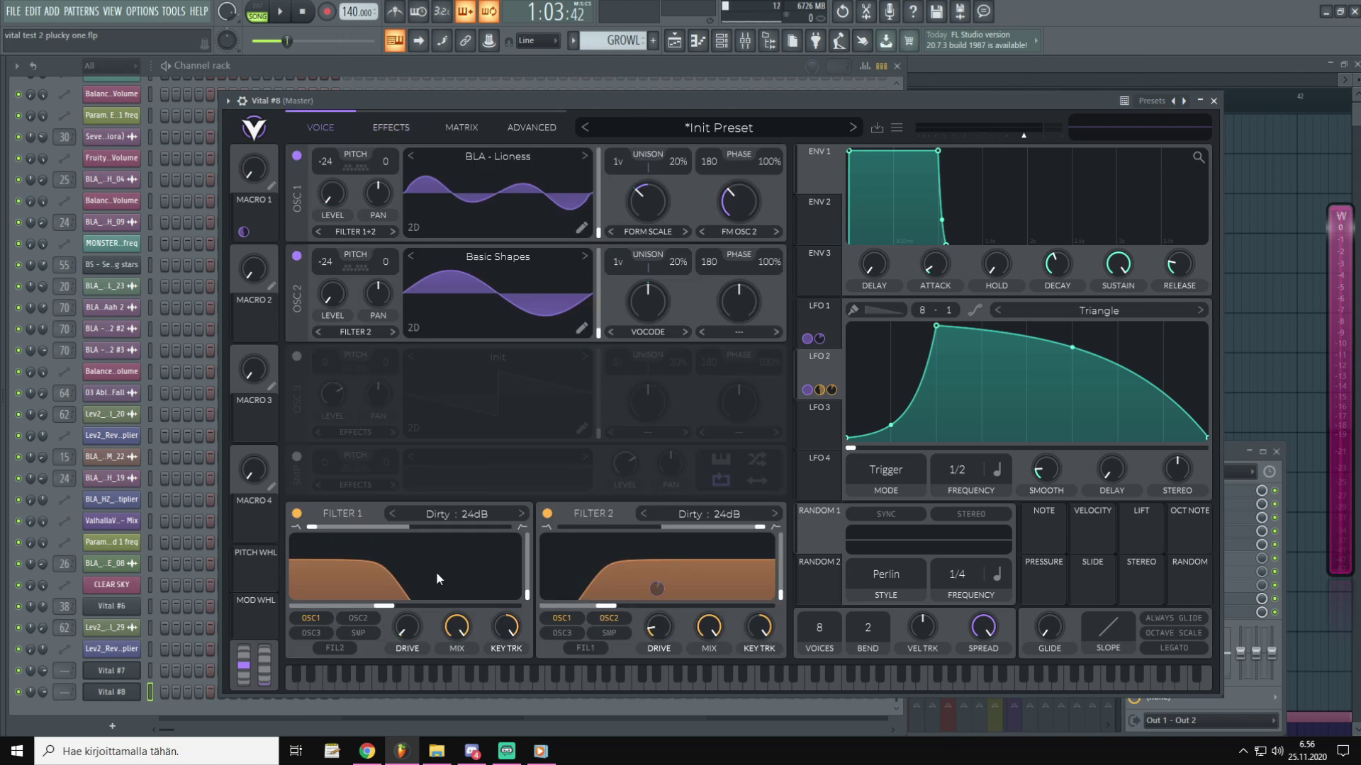
click(391, 136)
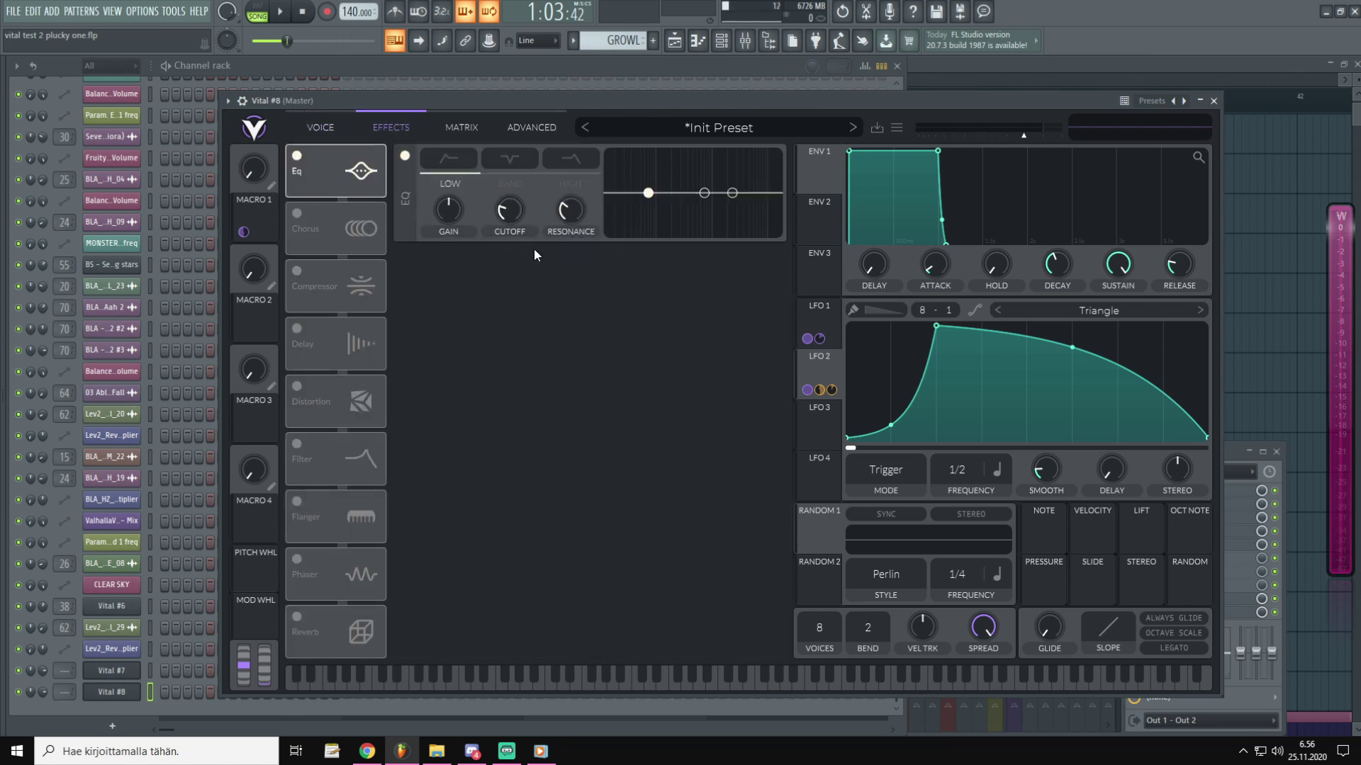
Step: Set the EQ's low band to high-pass with raised resonance, and modulate its lowered cutoff with LFO 2 at about 0.13
click(449, 160)
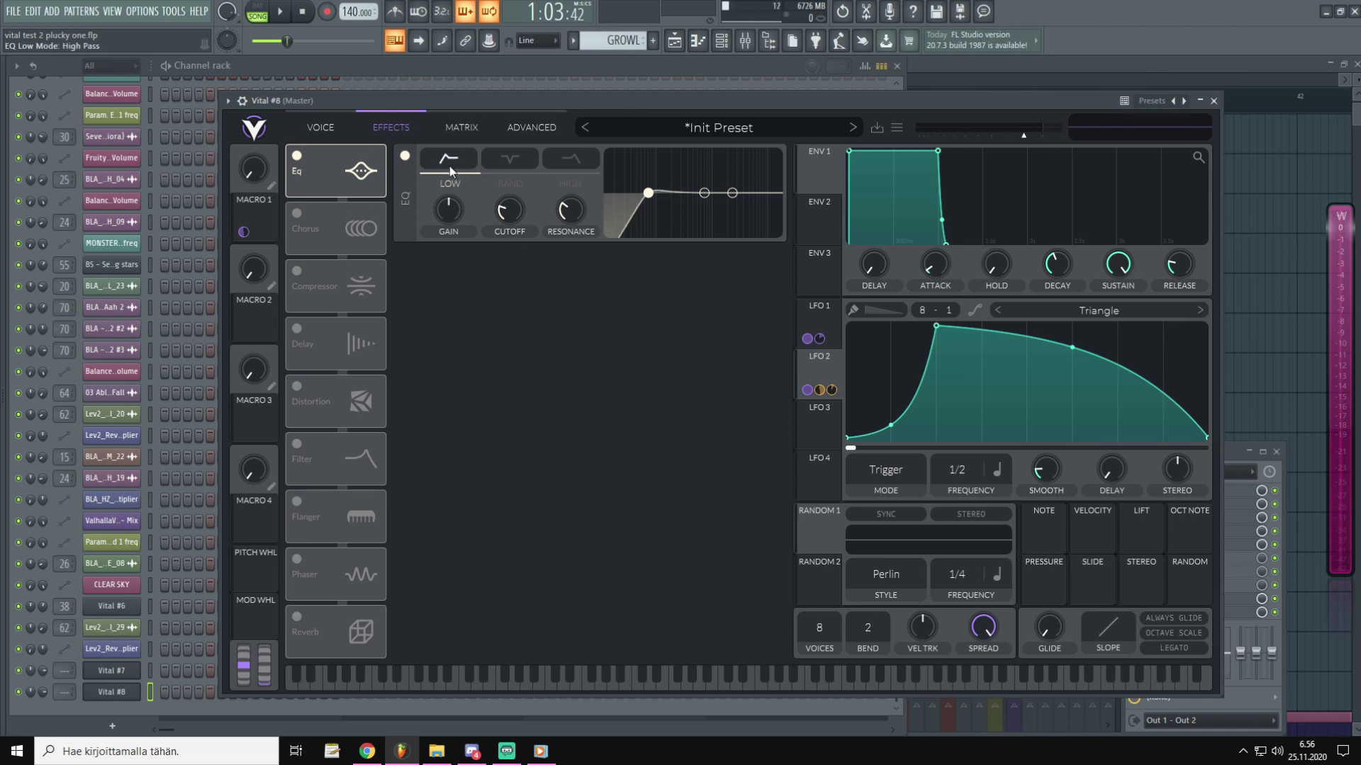
mouse_move(568, 214)
mouse_down()
mouse_move(575, 197)
mouse_move(575, 213)
mouse_up()
drag(818, 367, 502, 218)
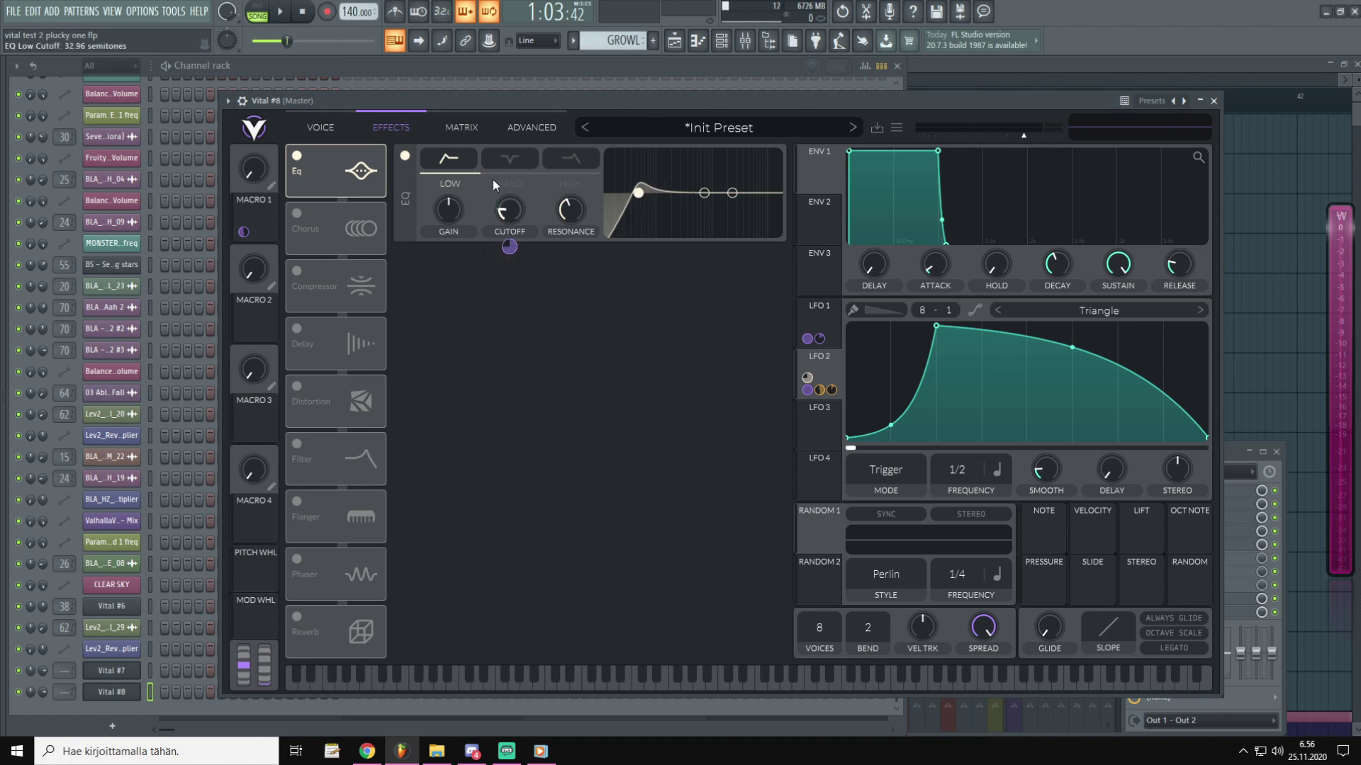
mouse_move(509, 247)
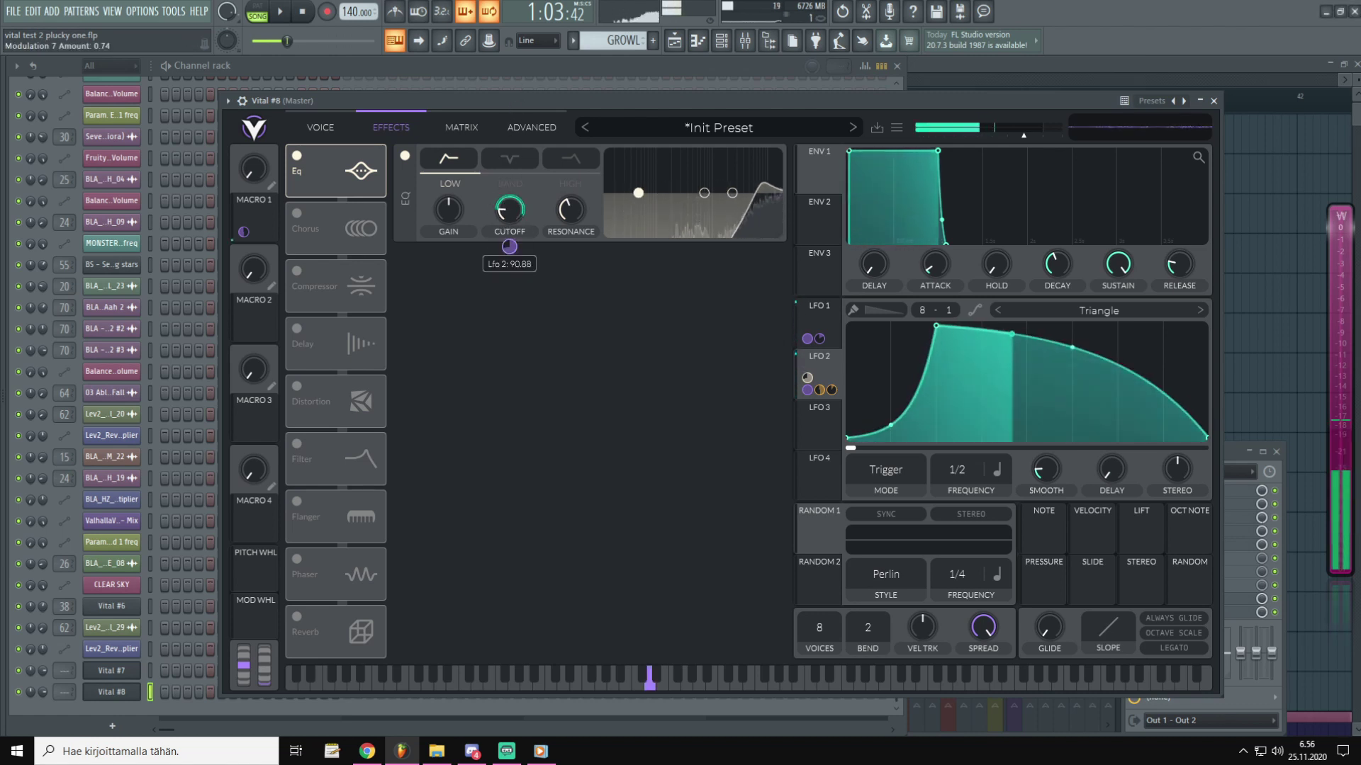
drag(509, 246, 512, 259)
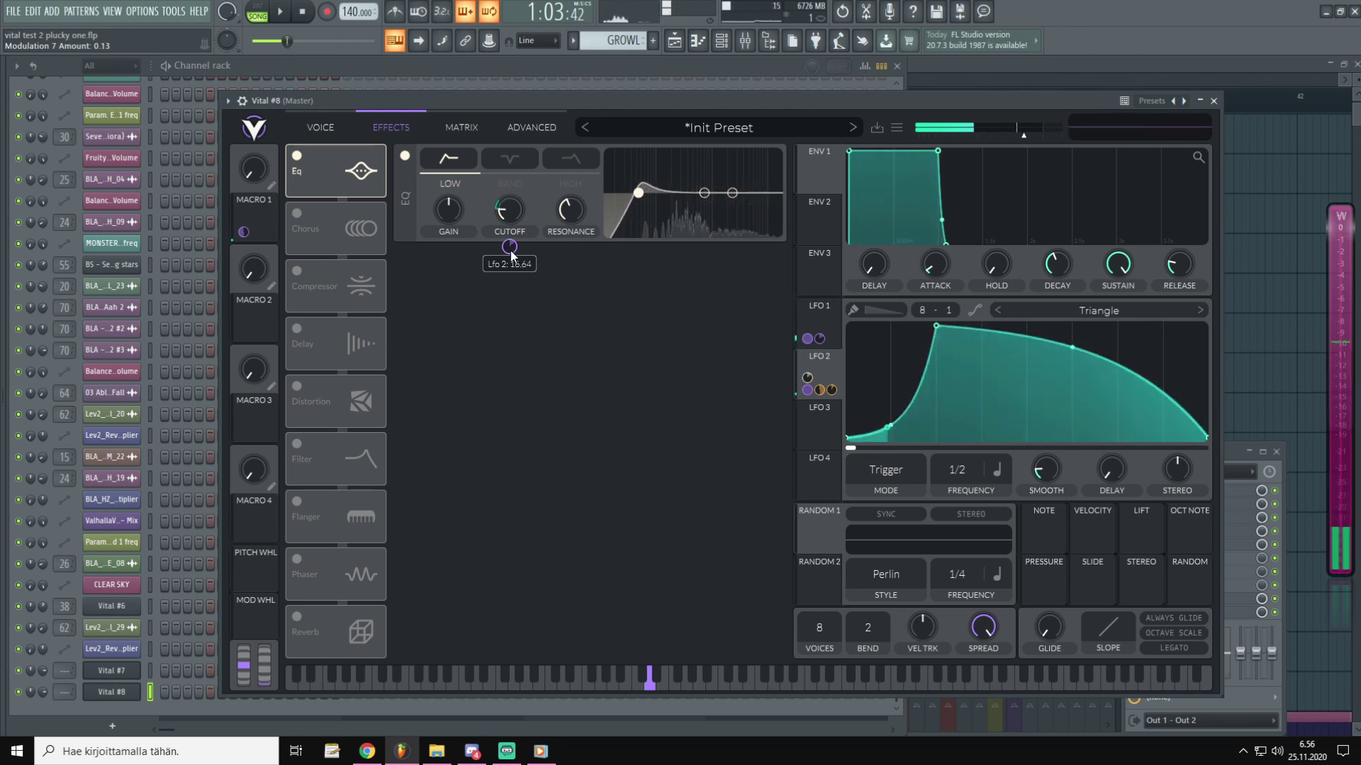
Step: Compare the held note with the EQ bypassed and re-enabled
click(404, 155)
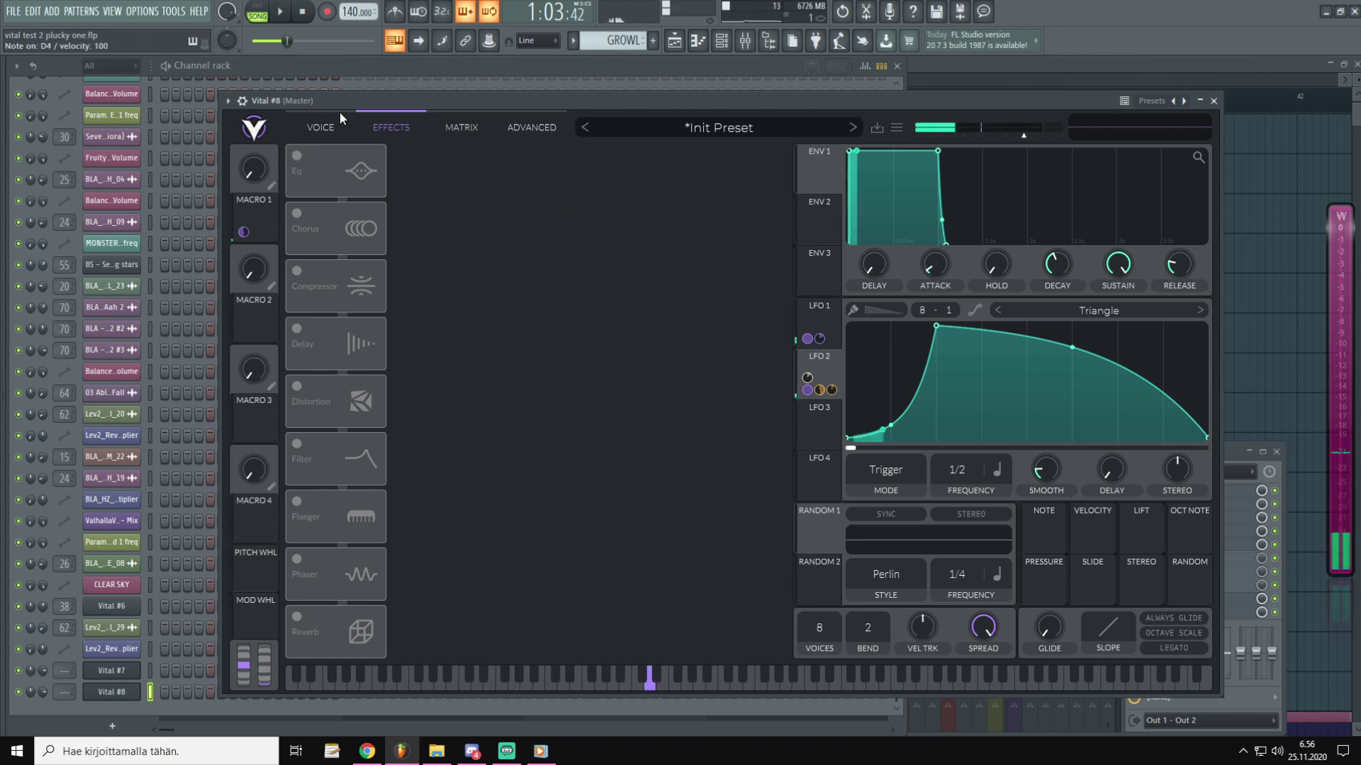
click(300, 156)
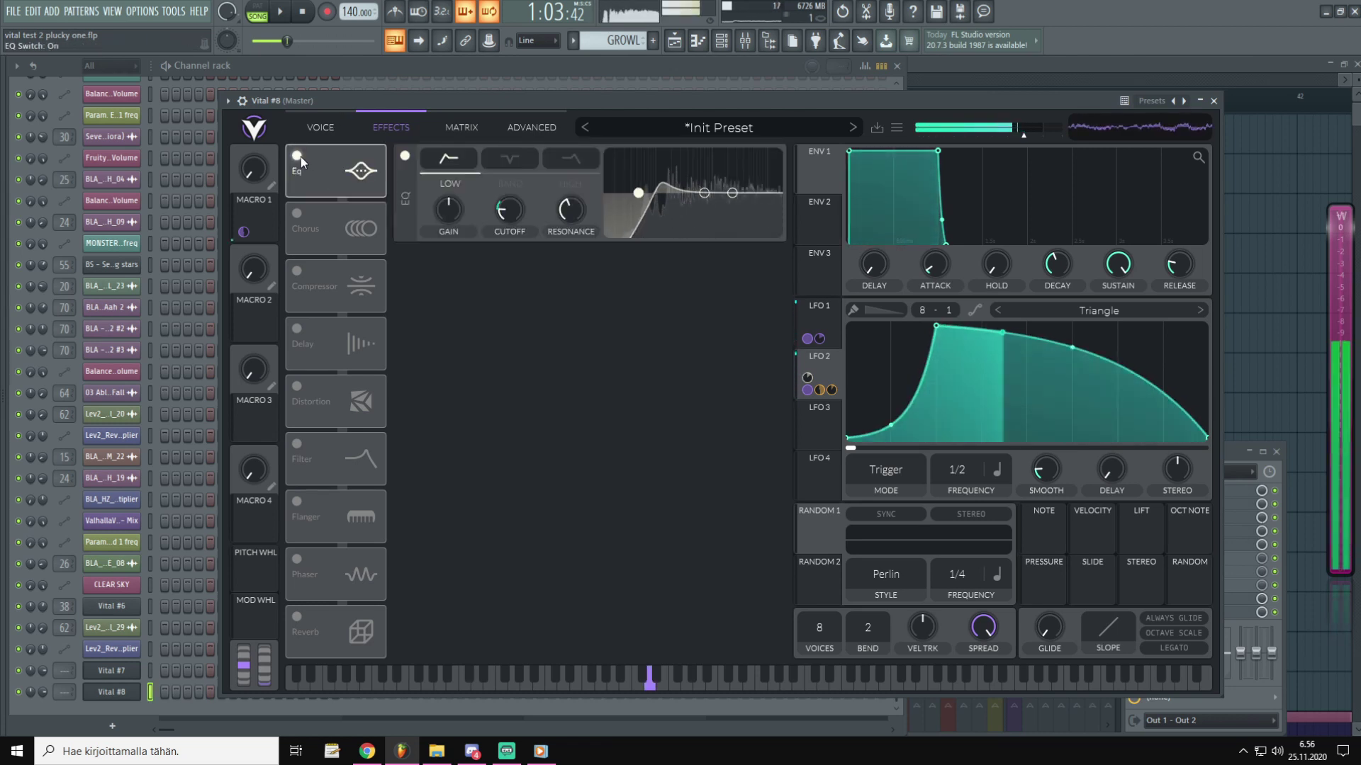
mouse_move(518, 206)
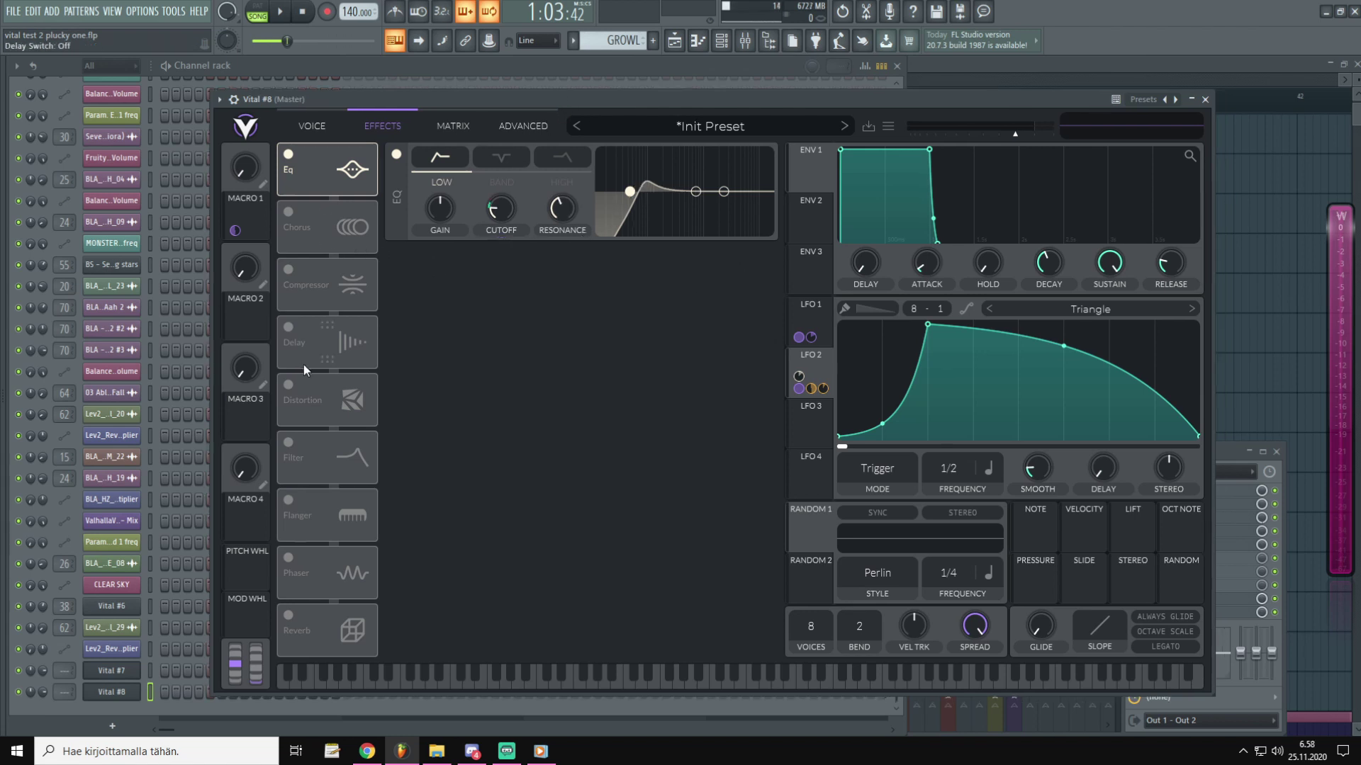
Step: Enable the Delay effect and set its frequency in seconds to 0.001 secs
click(288, 327)
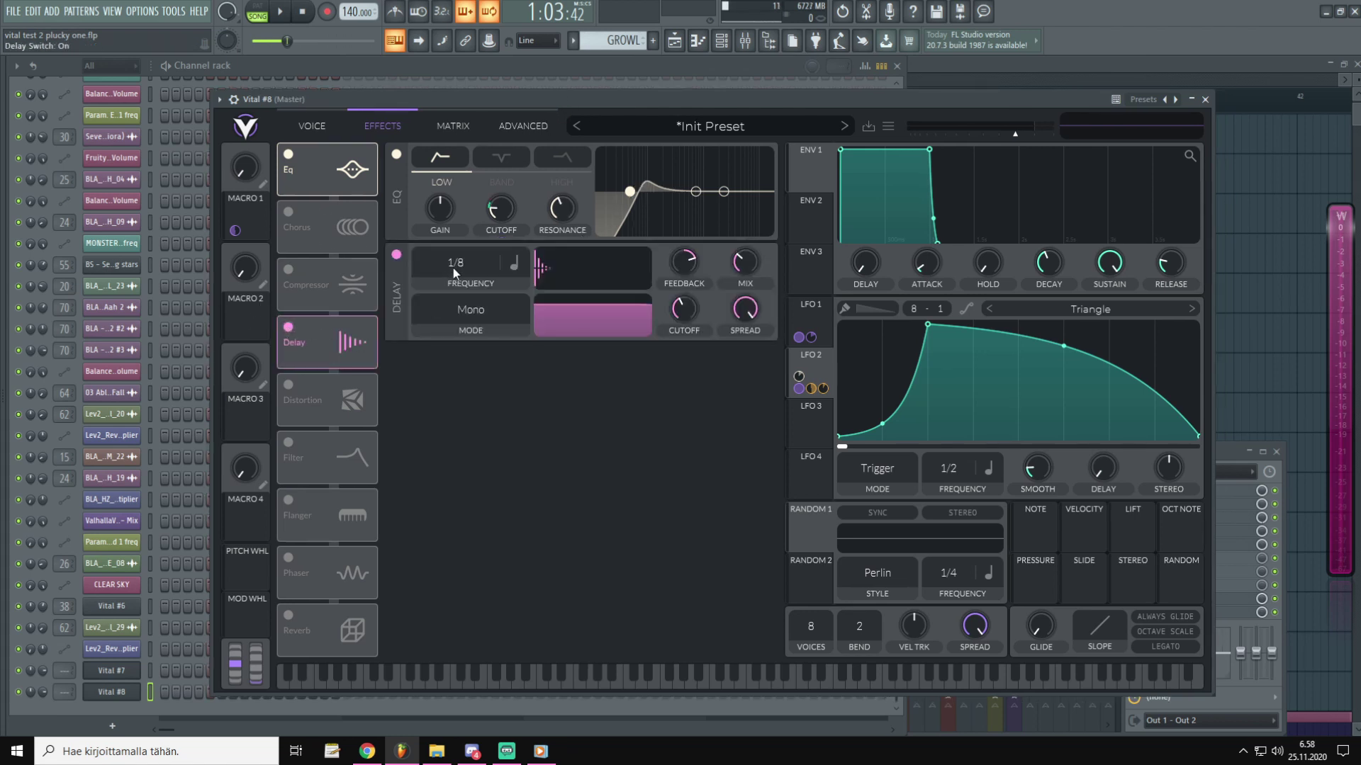
click(516, 268)
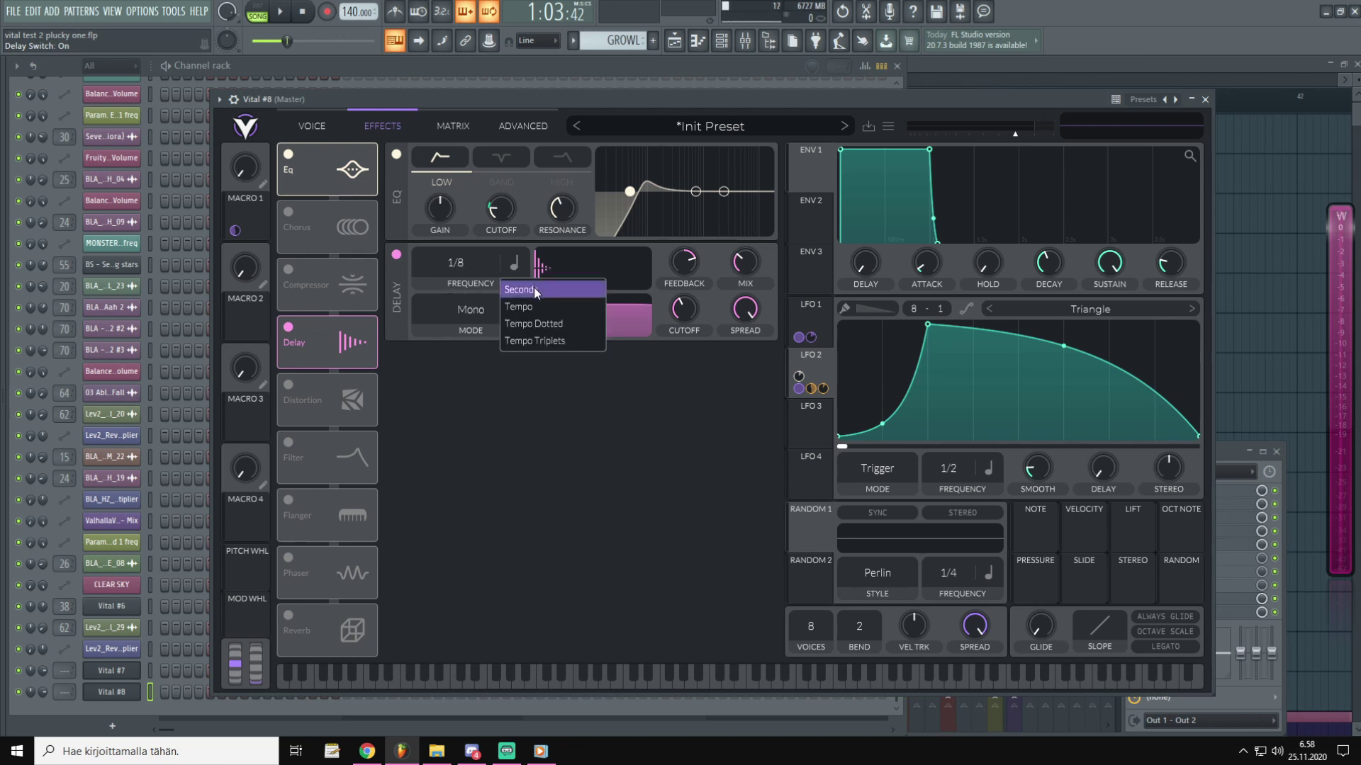
click(530, 295)
drag(495, 278, 483, 226)
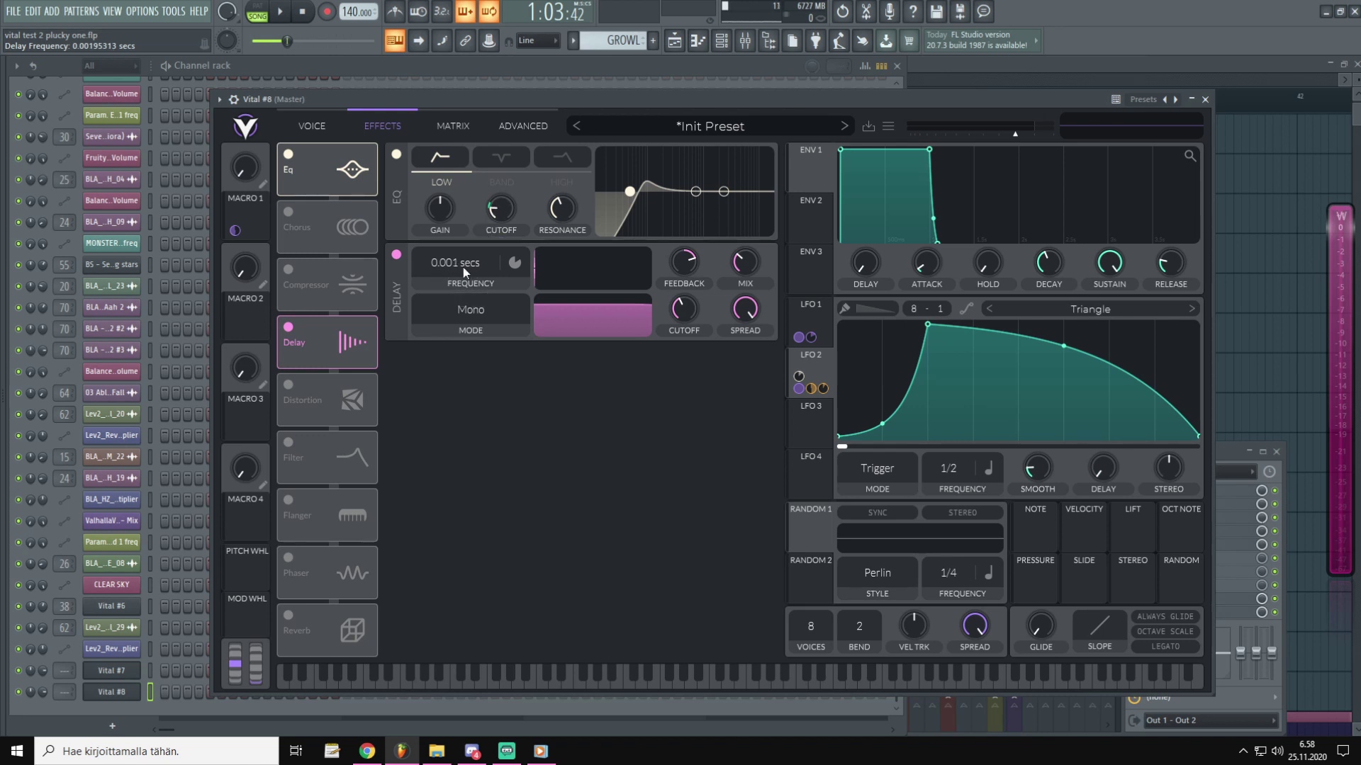
click(521, 261)
click(598, 275)
Step: Shape the delay with lower feedback, a higher mix and filter cutoff, and 0.56 spread, and audition it with a note
drag(691, 264, 747, 266)
drag(743, 312, 726, 350)
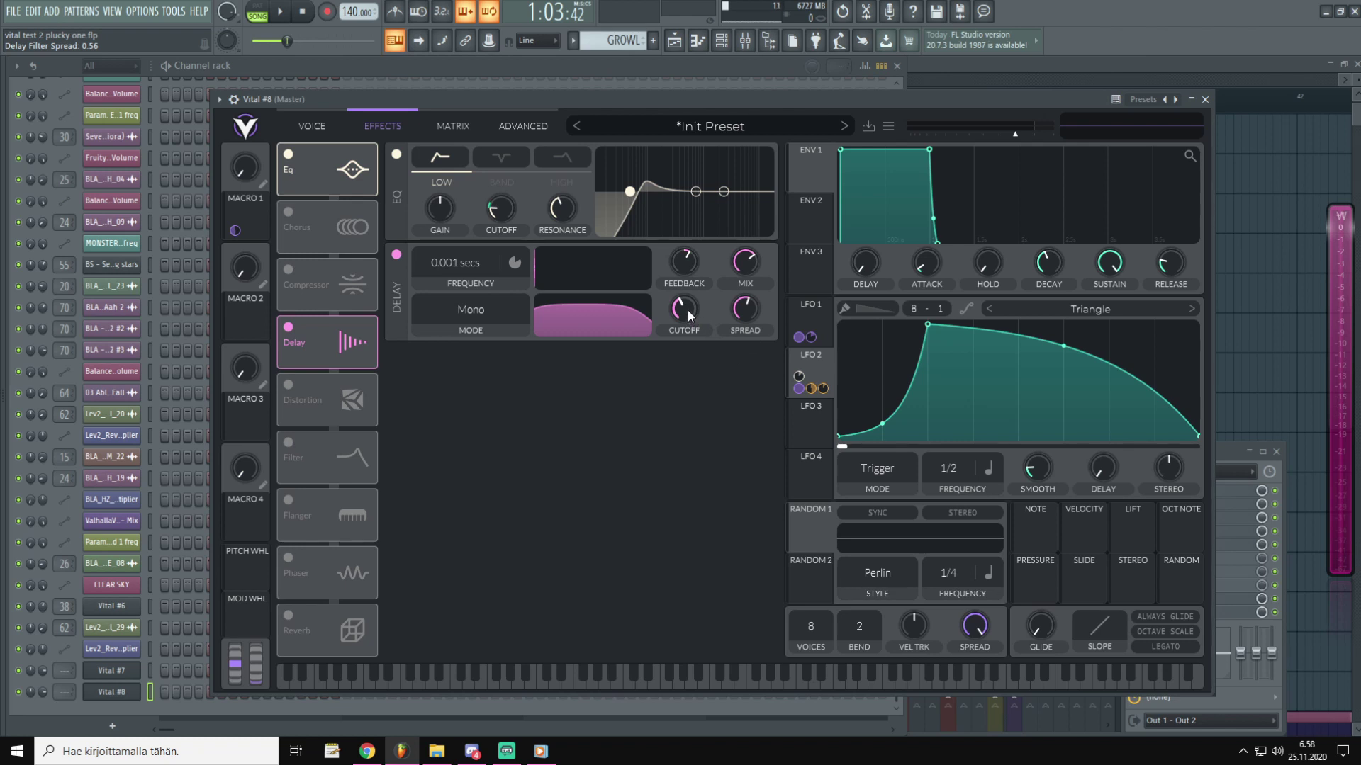
drag(687, 309, 716, 281)
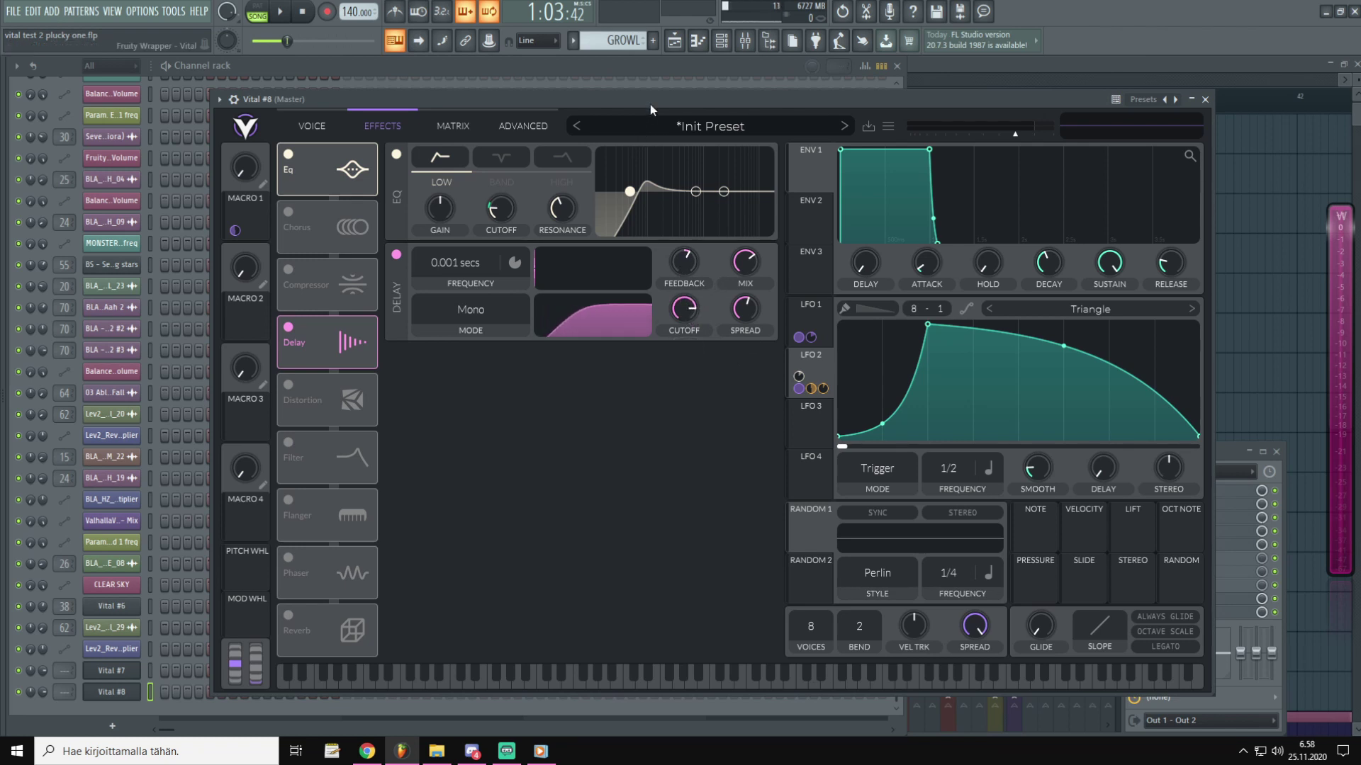
key(x)
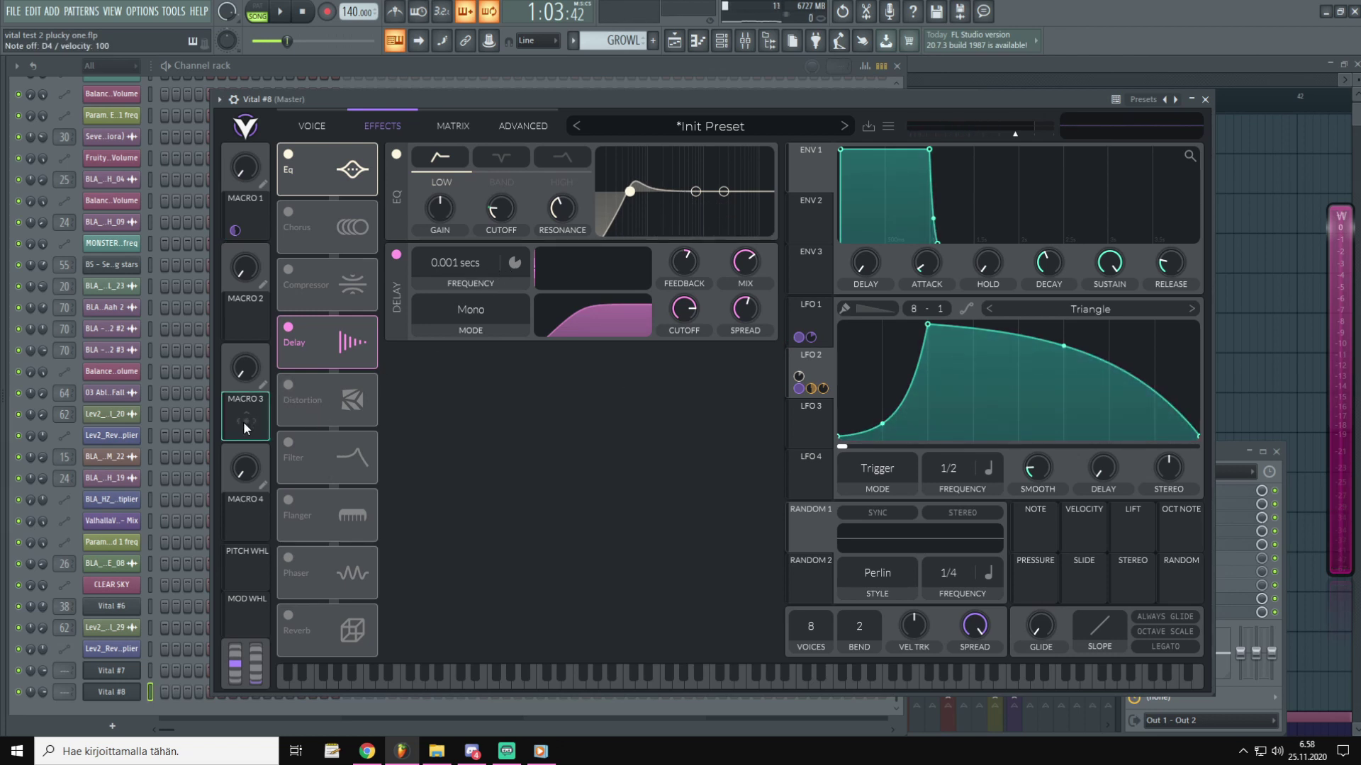
Step: Assign Macro 3 to the delay's frequency with a very small modulation amount
drag(246, 428, 468, 272)
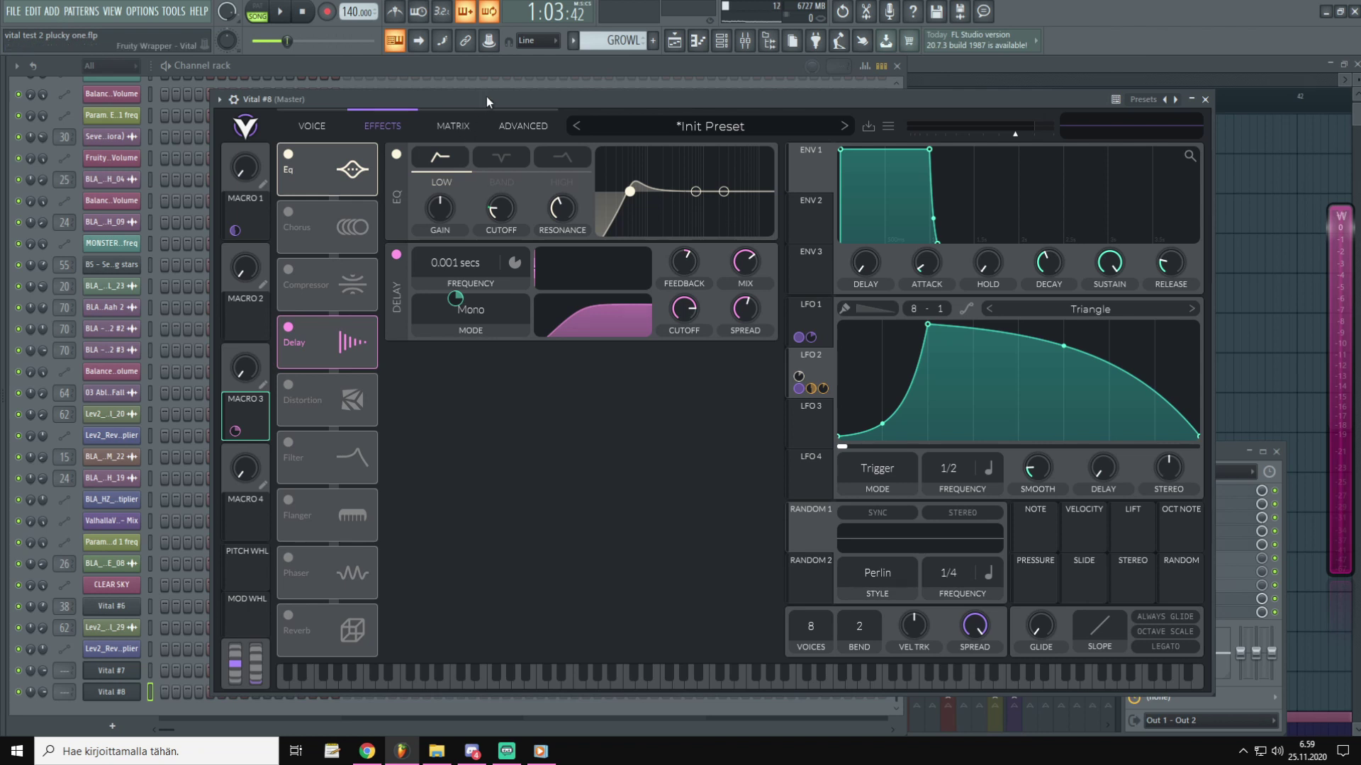
drag(456, 298, 453, 262)
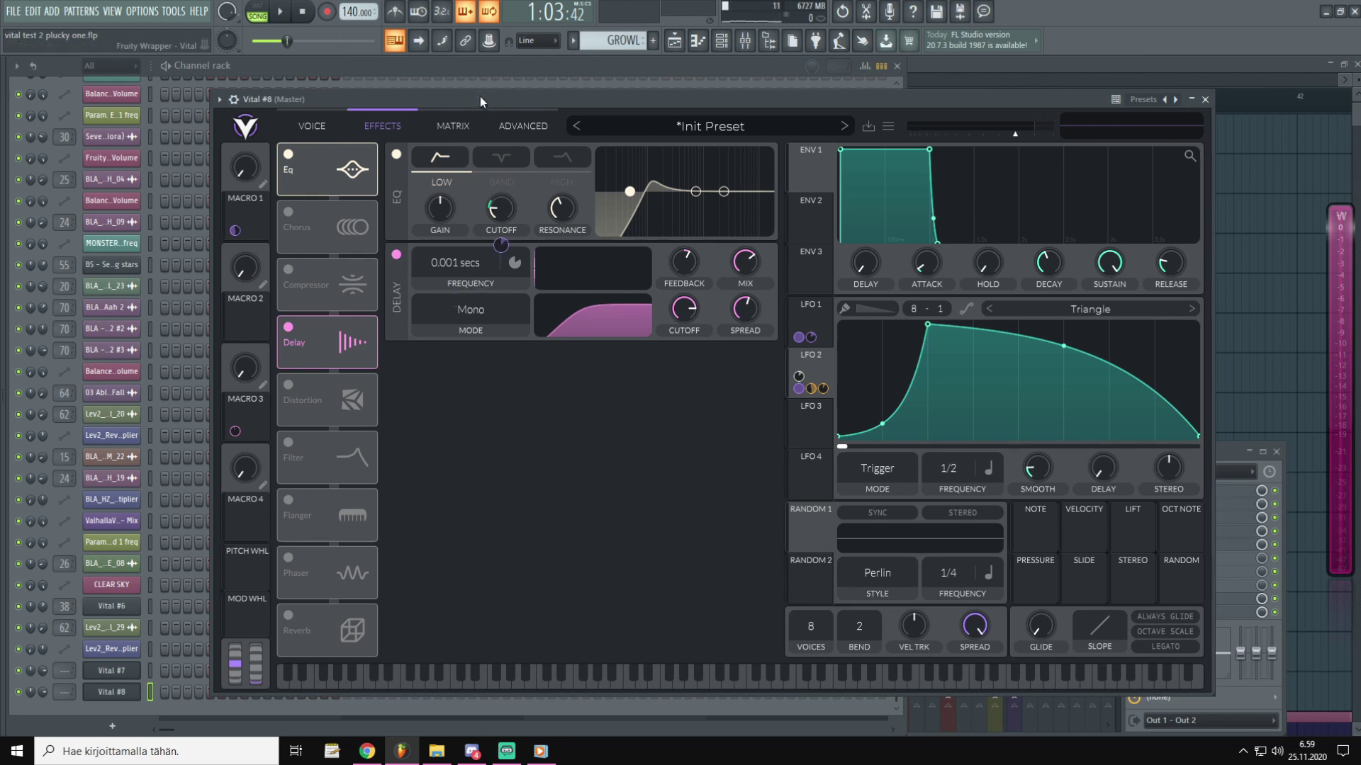
drag(479, 96, 473, 93)
Step: Raise the delay time to 0.003 secs and lower its mix while auditioning test notes
drag(458, 259, 458, 249)
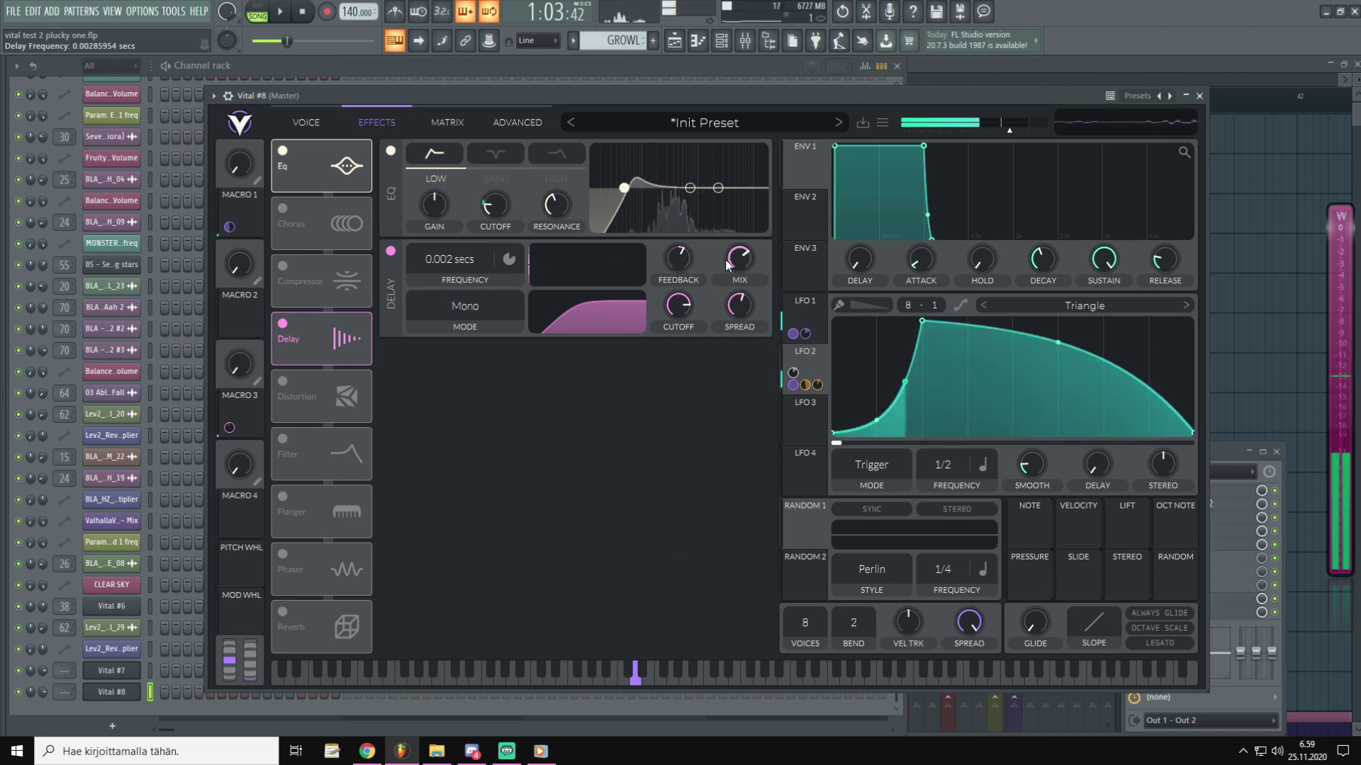
drag(725, 259, 720, 296)
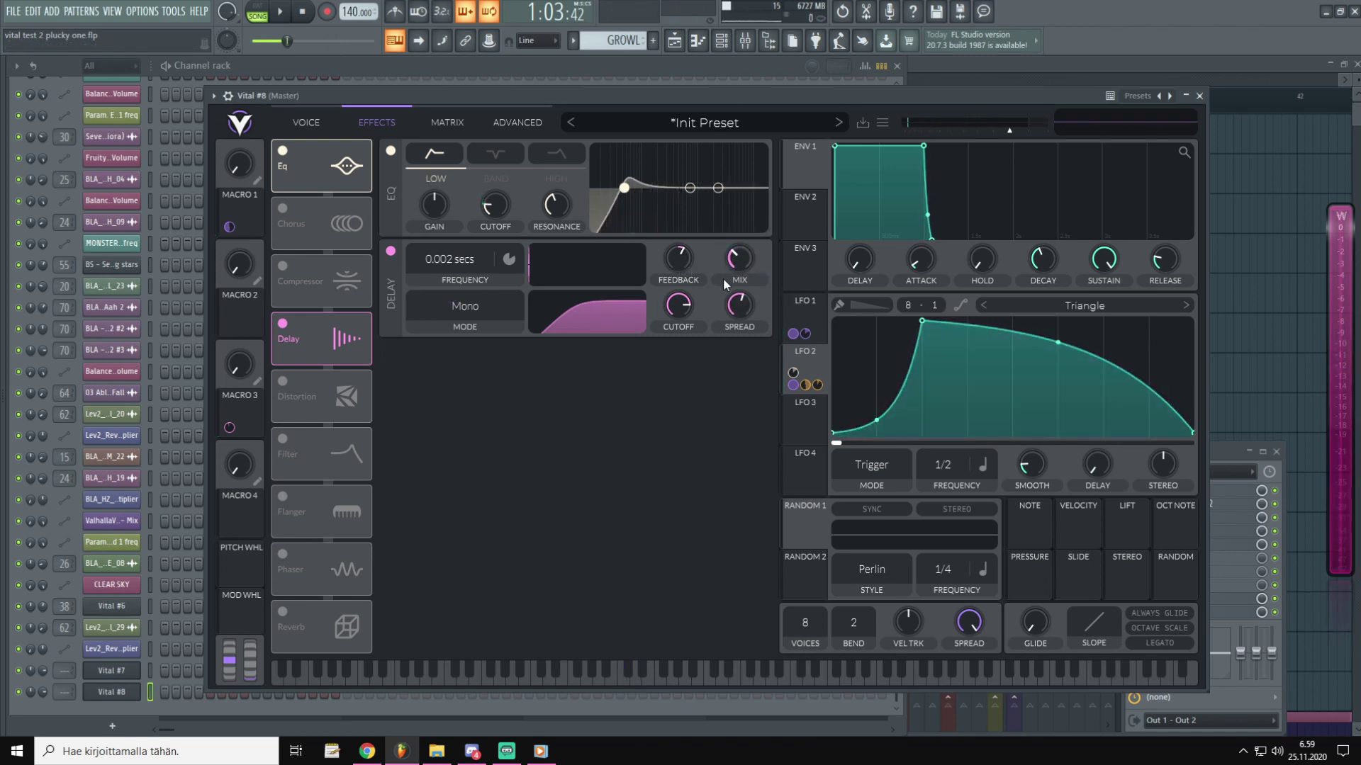
scroll(740, 266, down, 4)
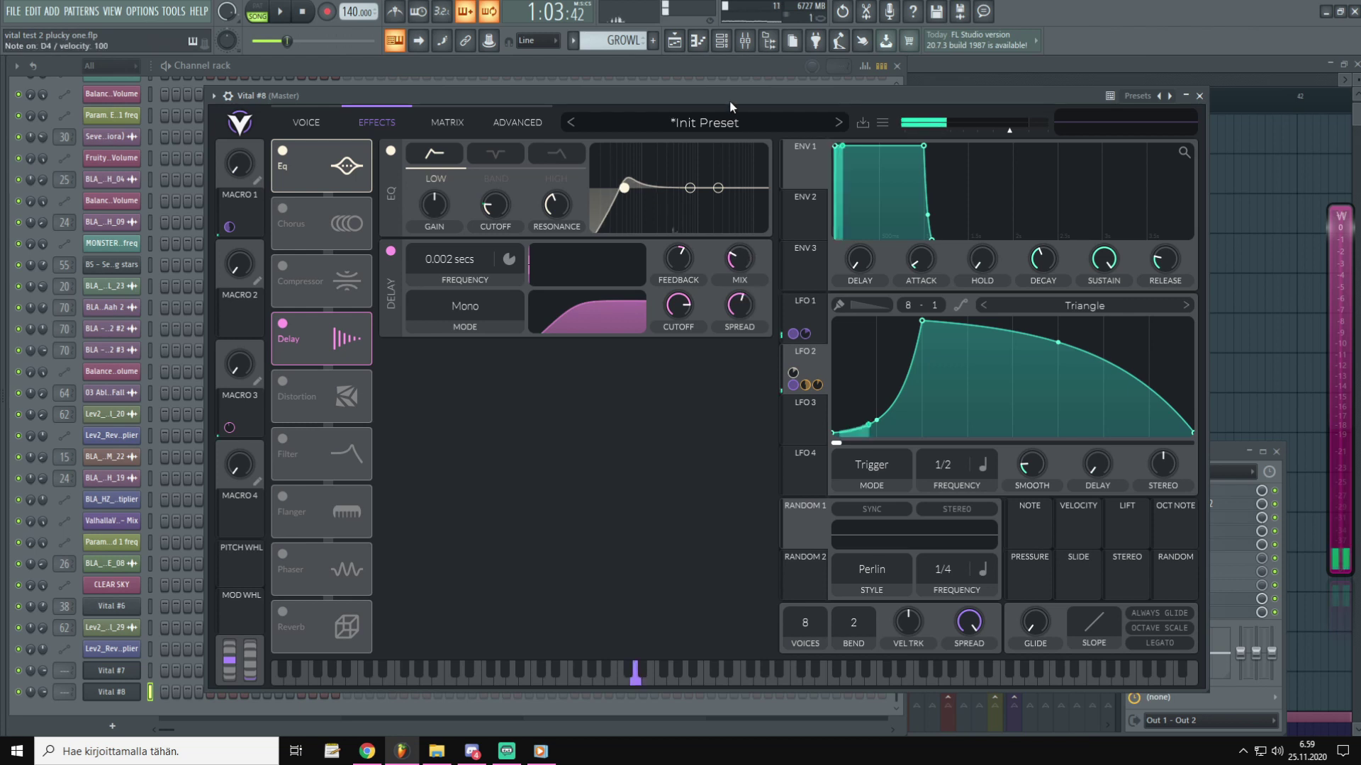
mouse_move(747, 287)
mouse_down()
mouse_move(768, 206)
mouse_move(737, 263)
mouse_move(734, 342)
mouse_move(744, 299)
mouse_up()
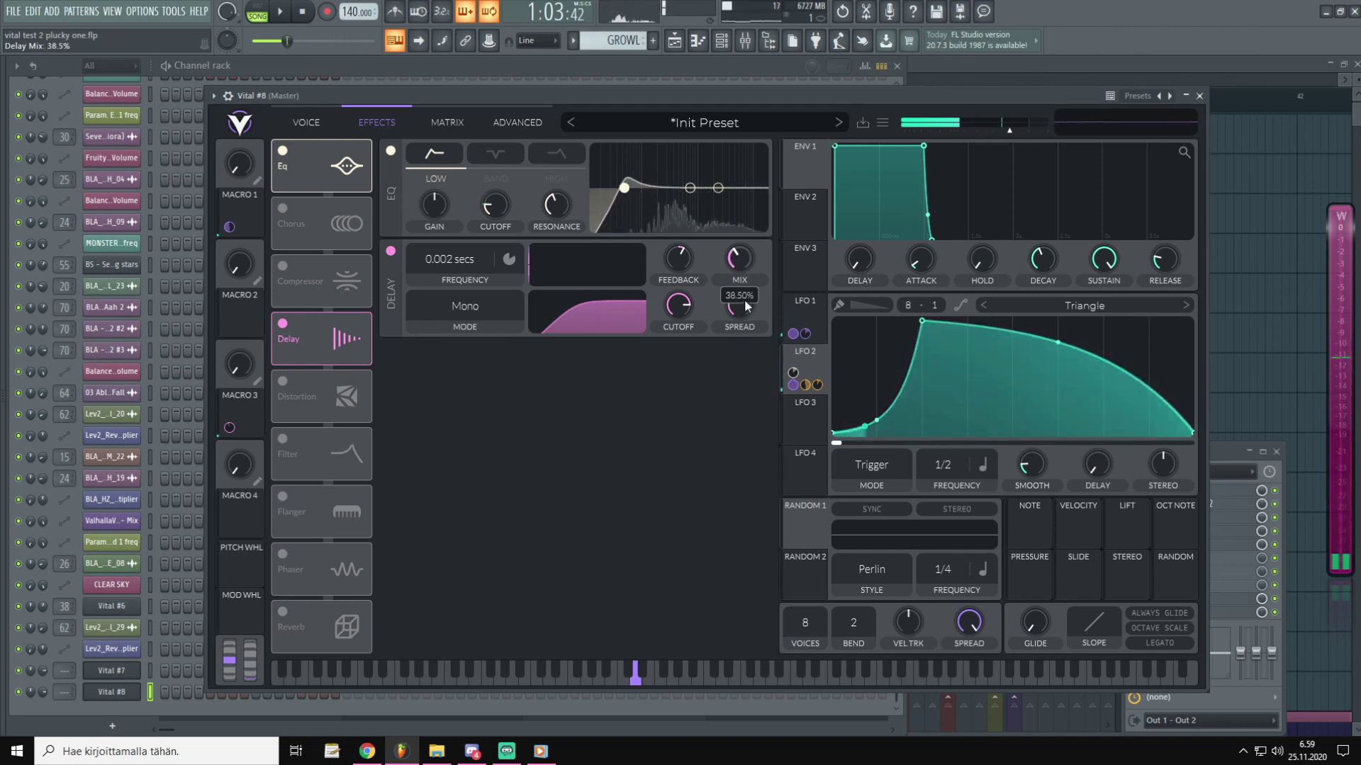
drag(468, 282, 462, 259)
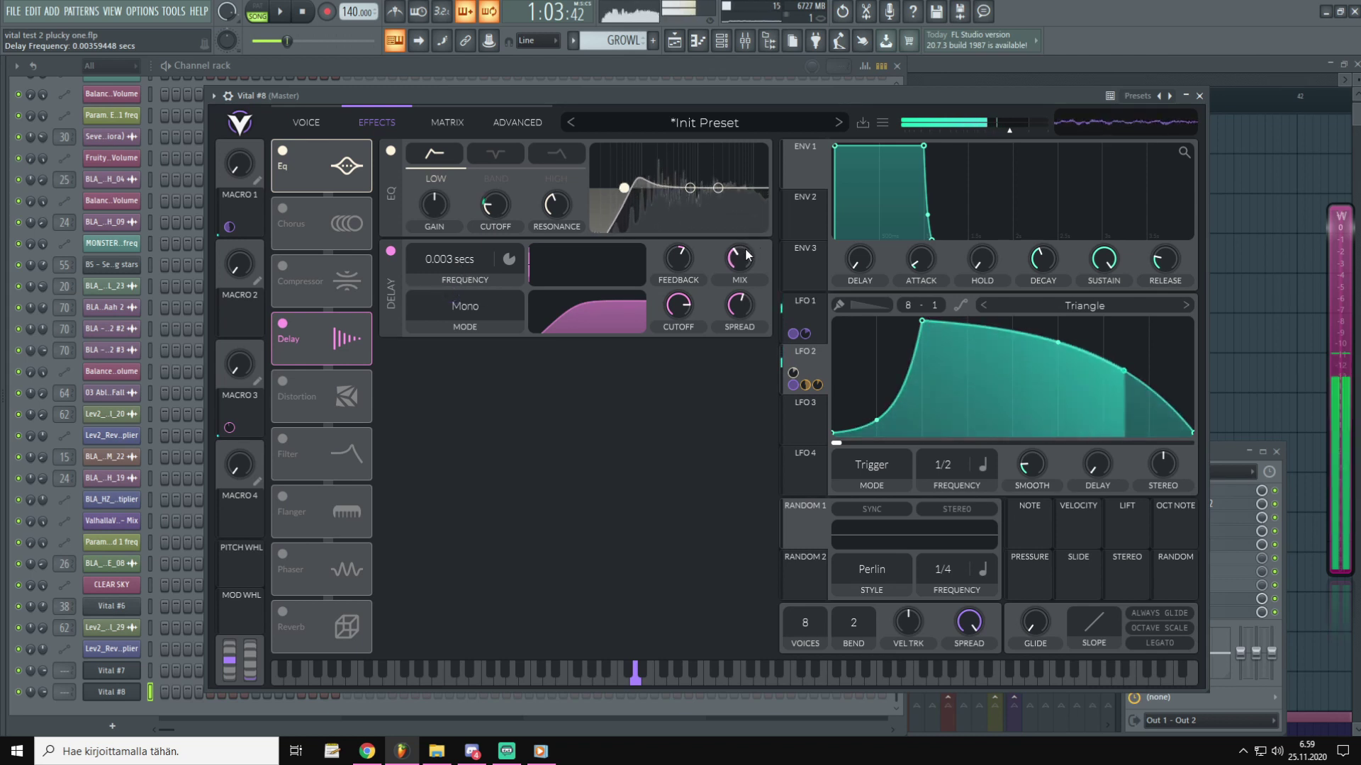
mouse_move(745, 248)
mouse_down()
mouse_move(740, 262)
mouse_move(761, 185)
mouse_move(747, 264)
mouse_up()
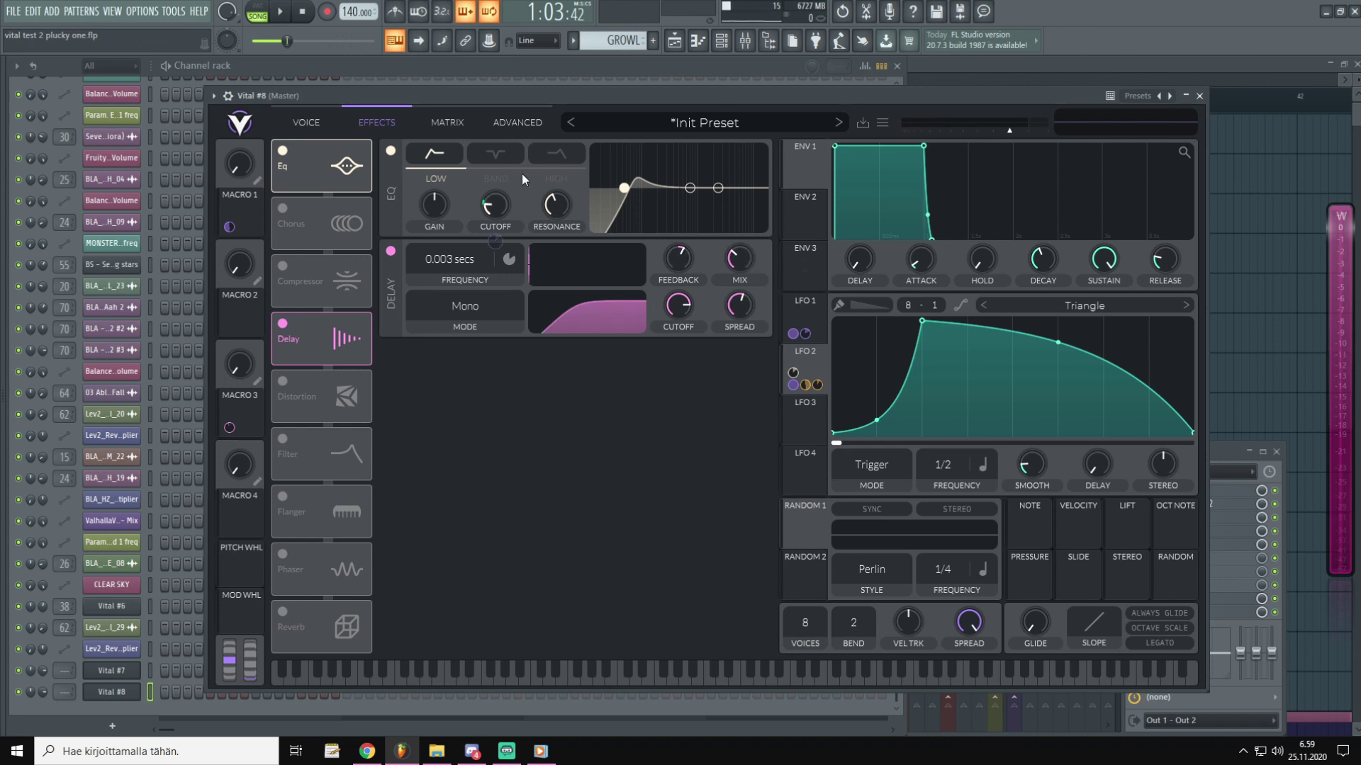
Step: Move Delay directly after EQ in the effects chain and enable the Chorus effect
drag(555, 89, 590, 79)
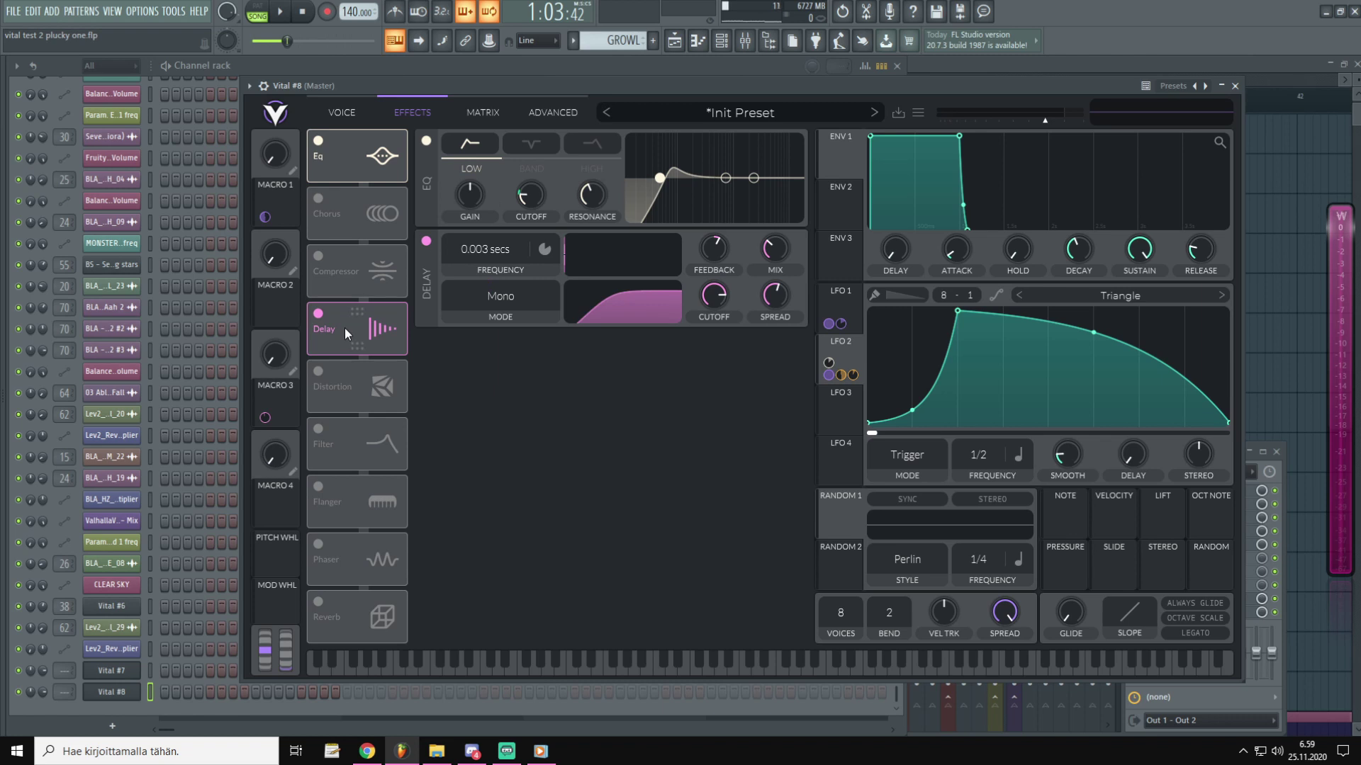
drag(347, 330, 374, 209)
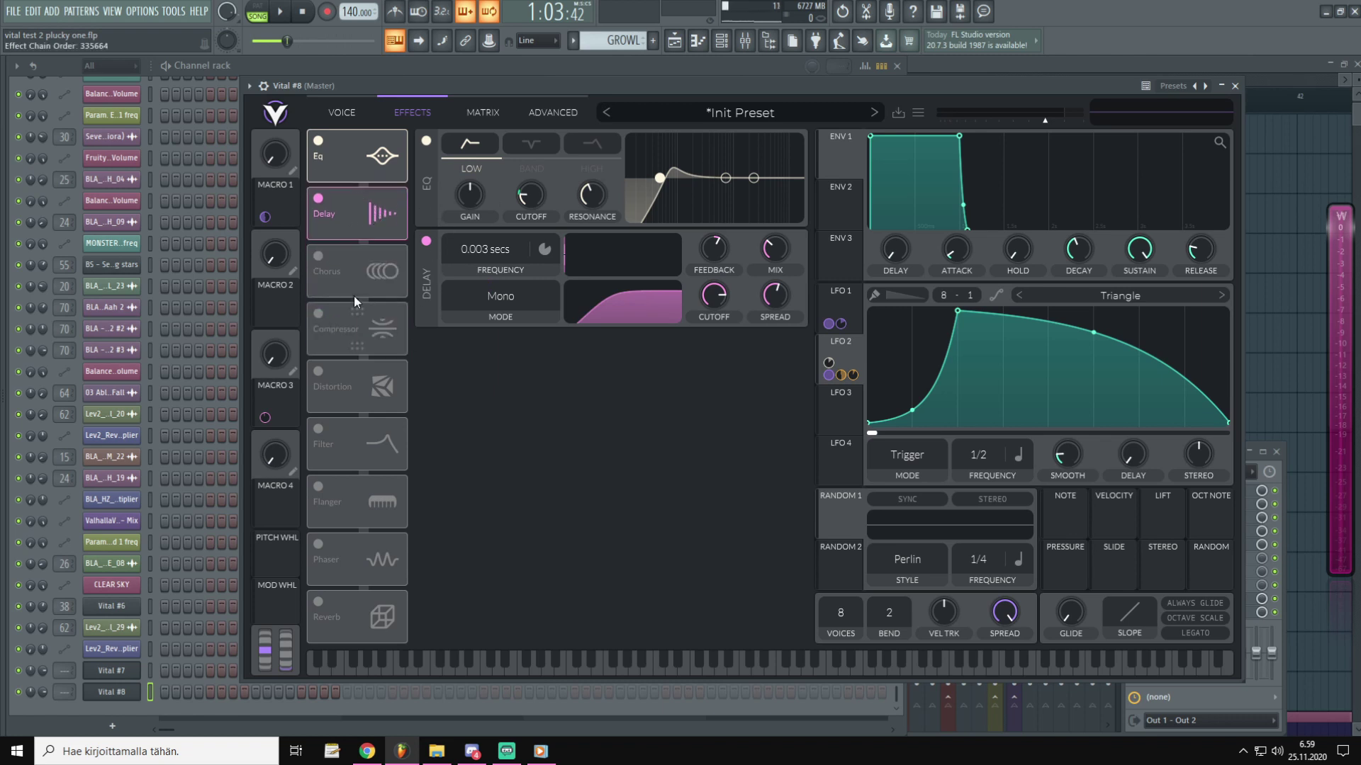
click(317, 257)
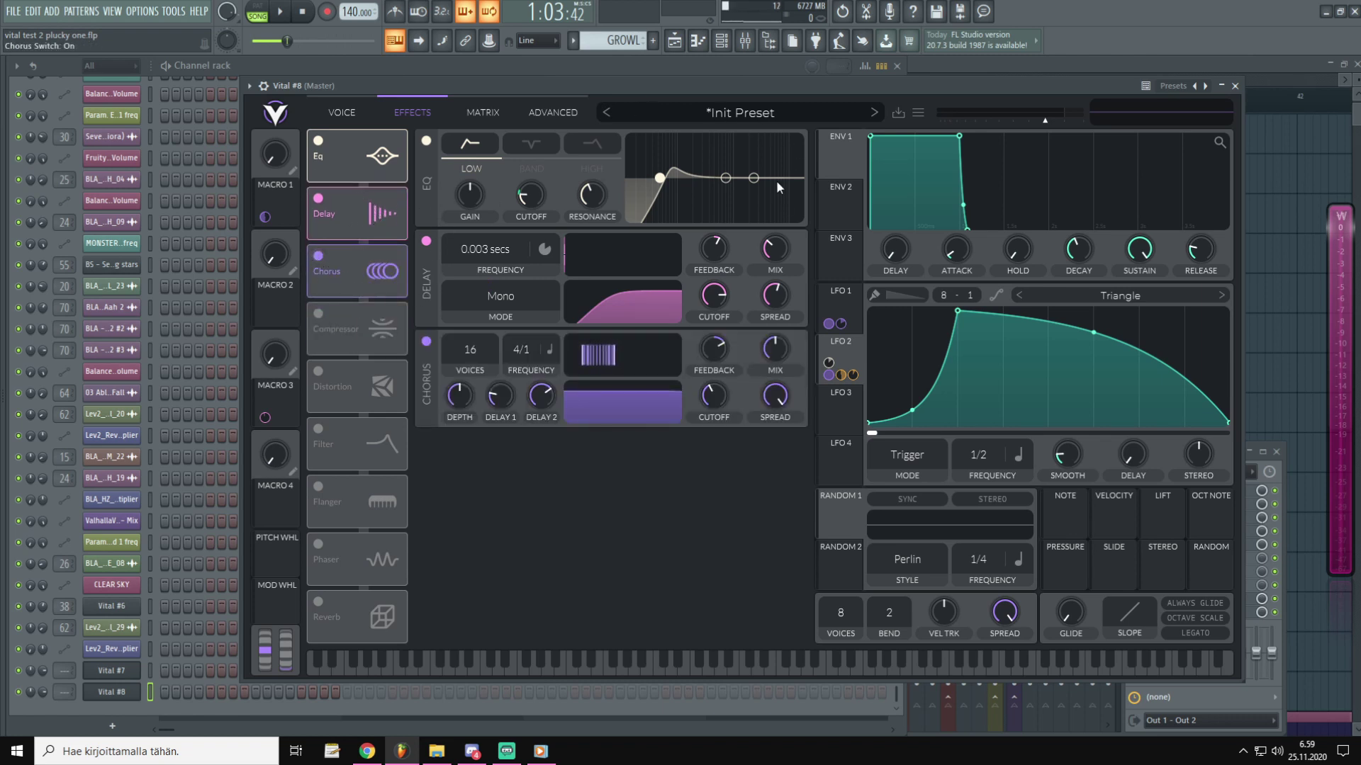
Step: Shape the chorus with lower depth, 0.41 filter spread, 103.52 filter cutoff and a low mix, auditioning it with a note
drag(775, 347, 775, 398)
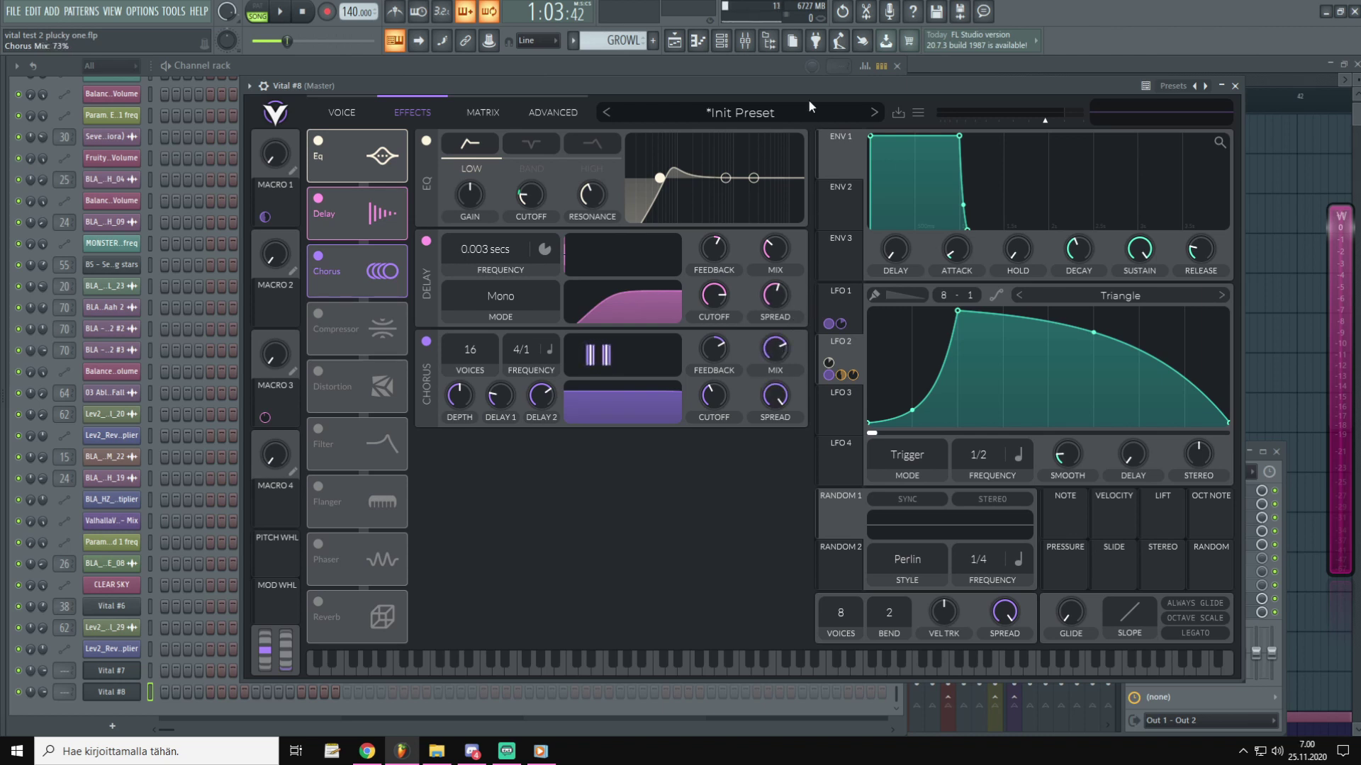
drag(462, 401, 456, 429)
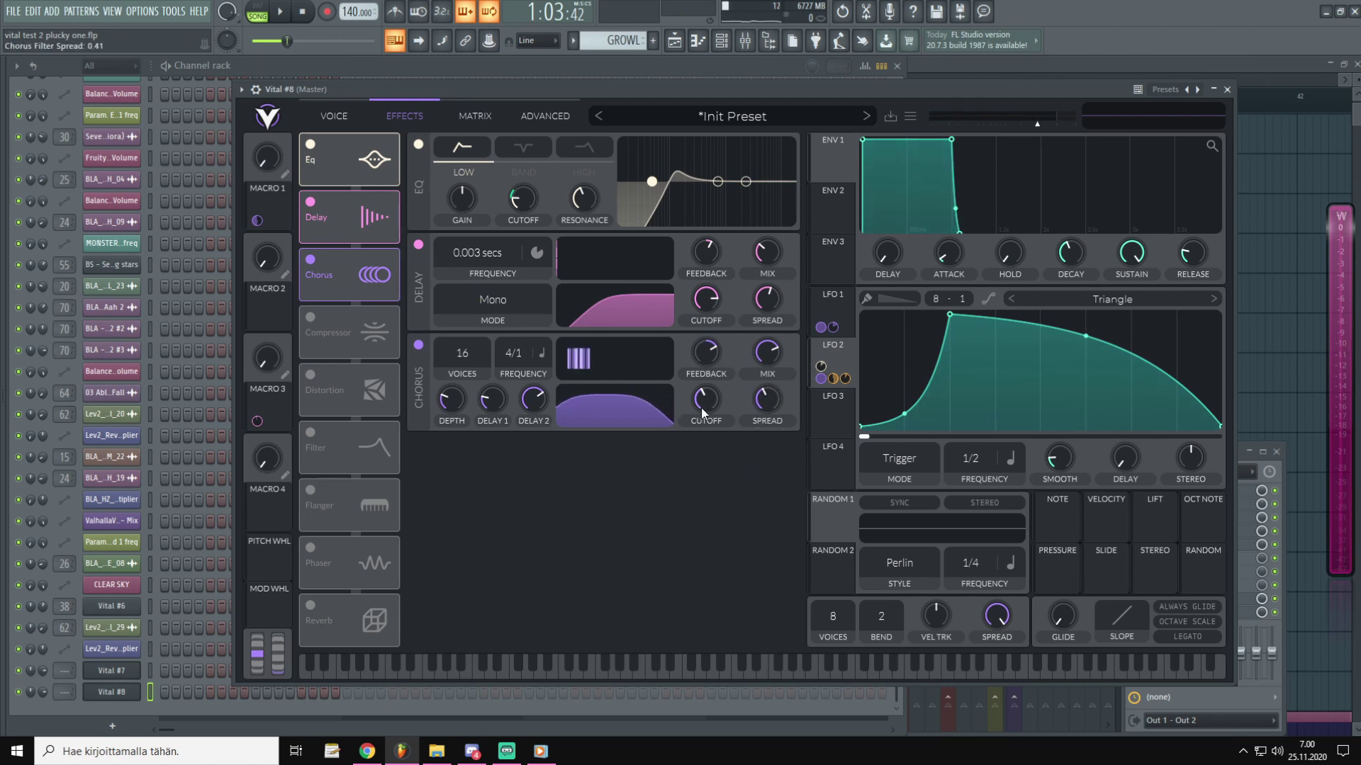
drag(701, 406, 713, 369)
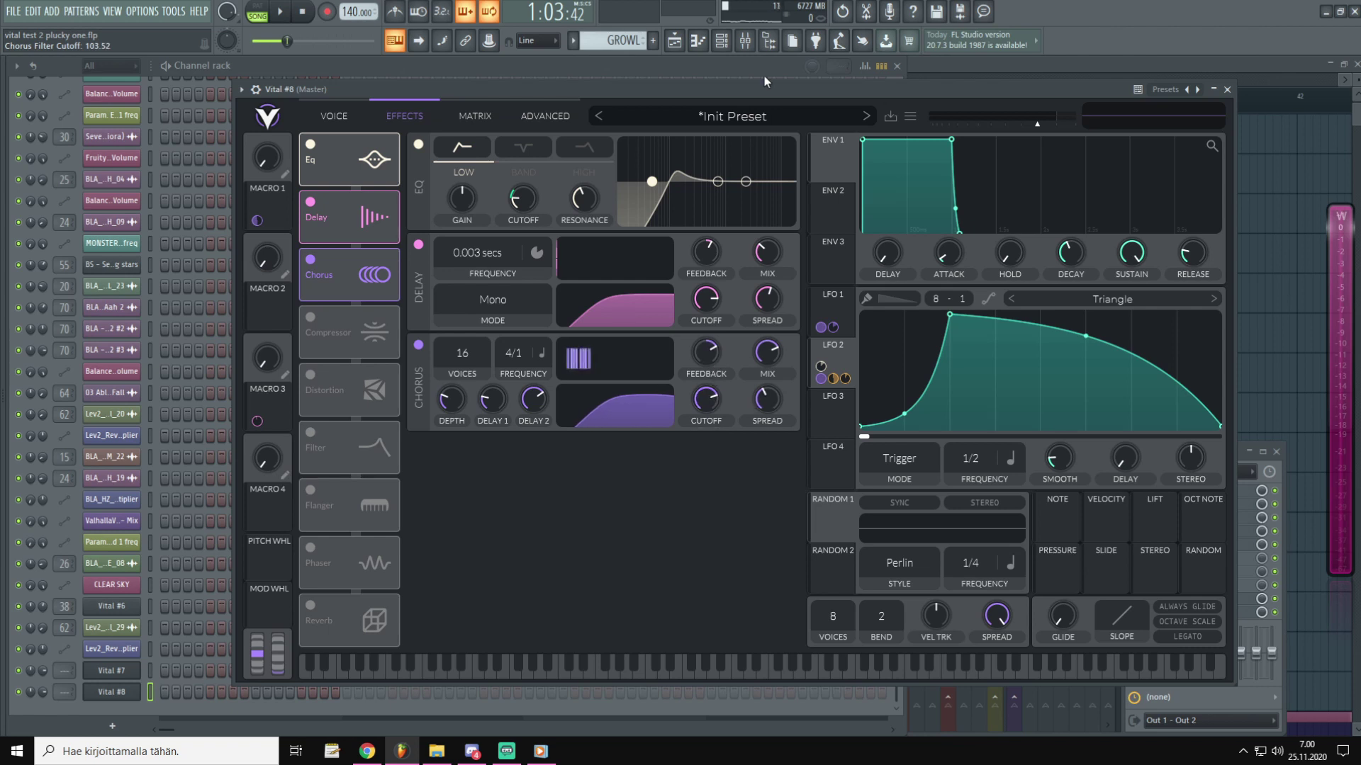
key(x)
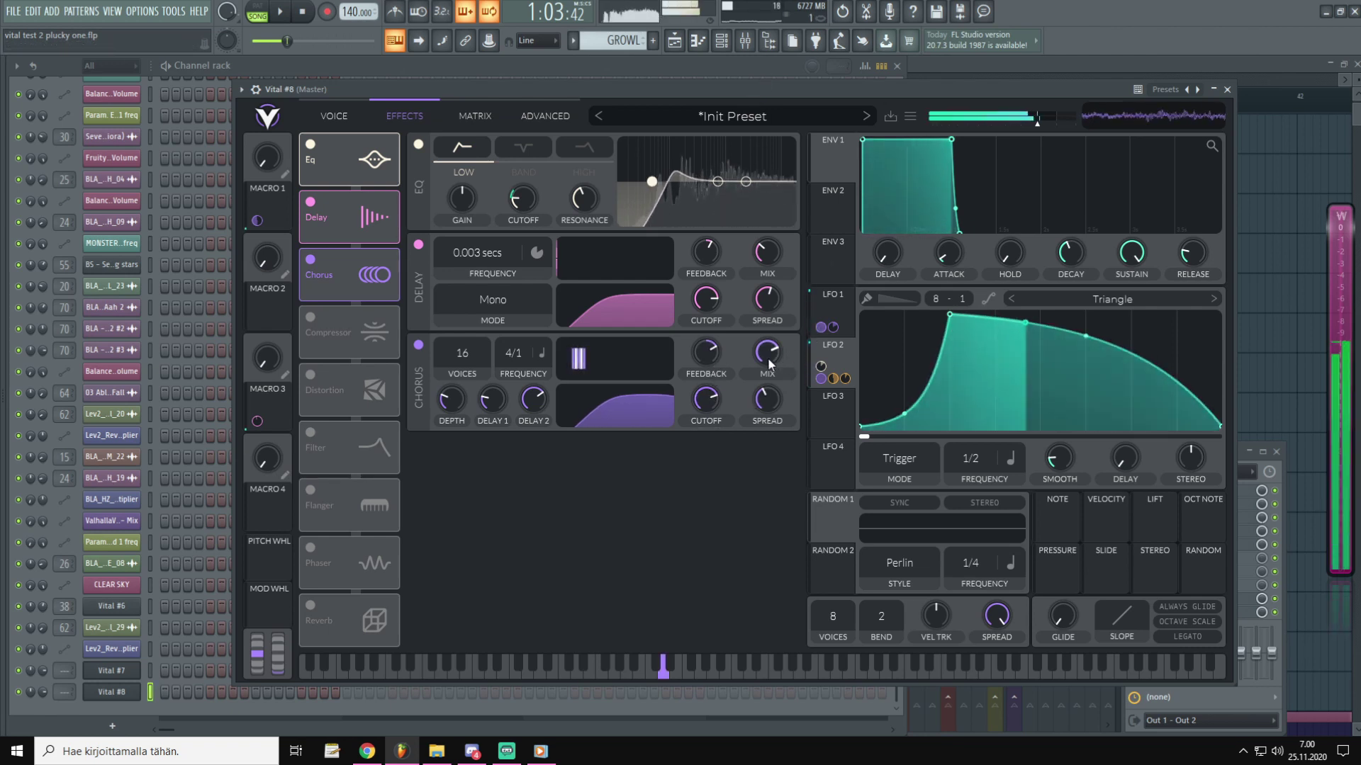
drag(767, 358, 772, 449)
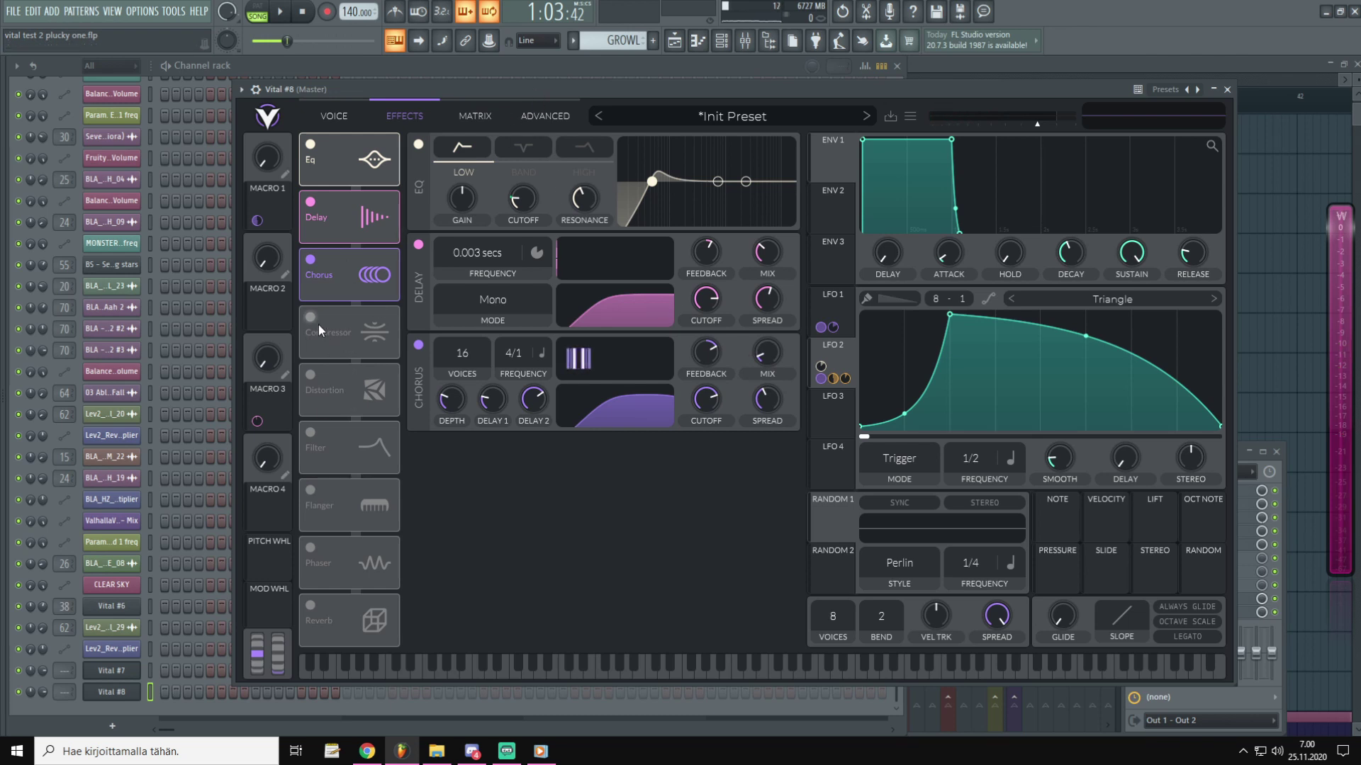
Step: Enable Distortion, move it ahead of Compressor in the effects chain, and audition a note
click(309, 375)
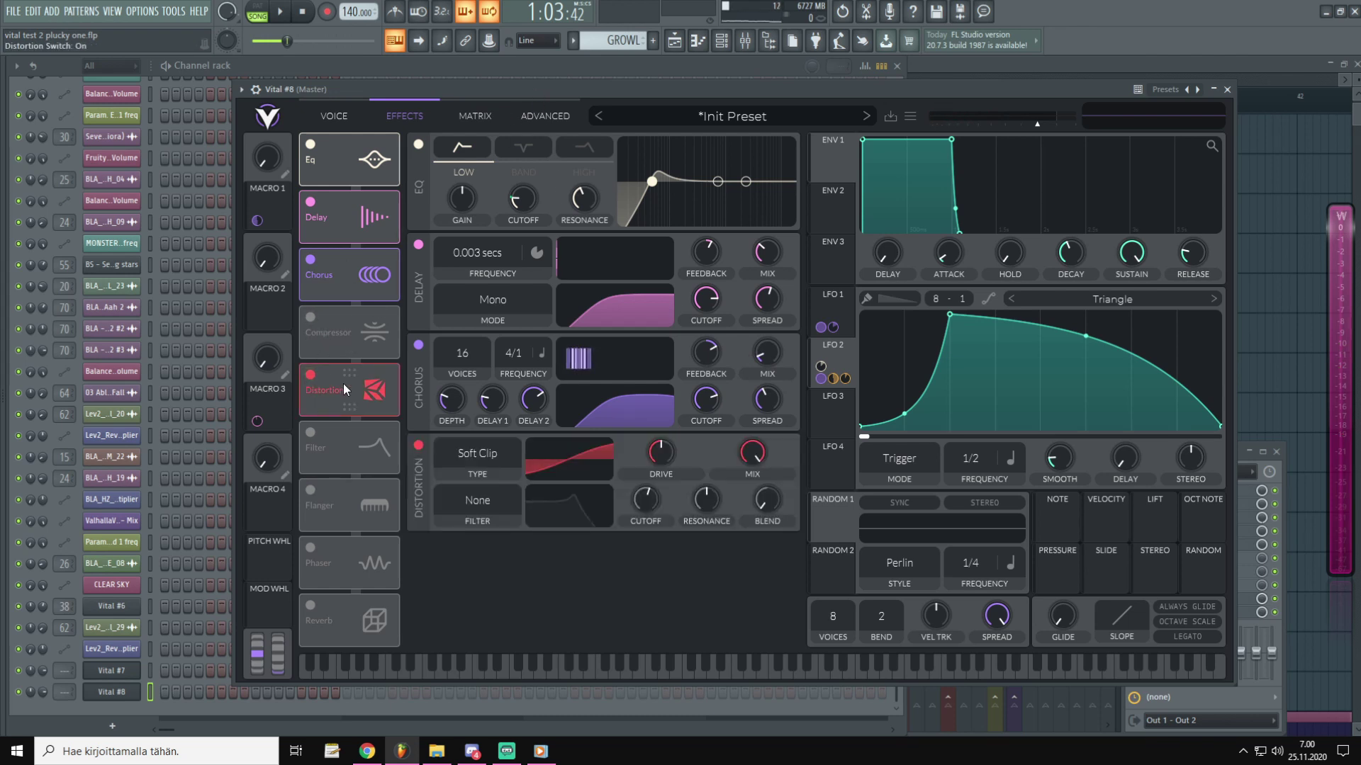
drag(343, 384, 354, 333)
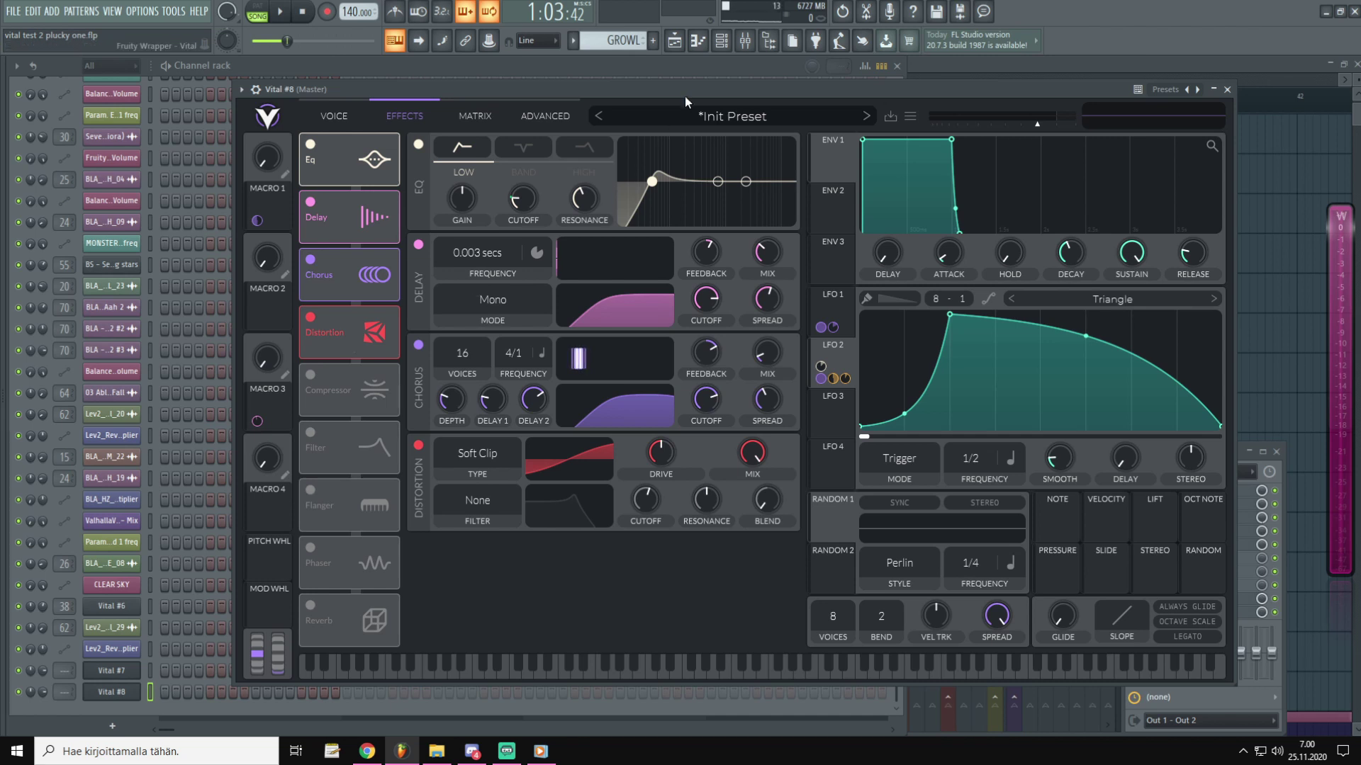
key(x)
Step: Set the distortion type to Sine Fold with 14.70 dB drive and a mix of 0.07
click(488, 459)
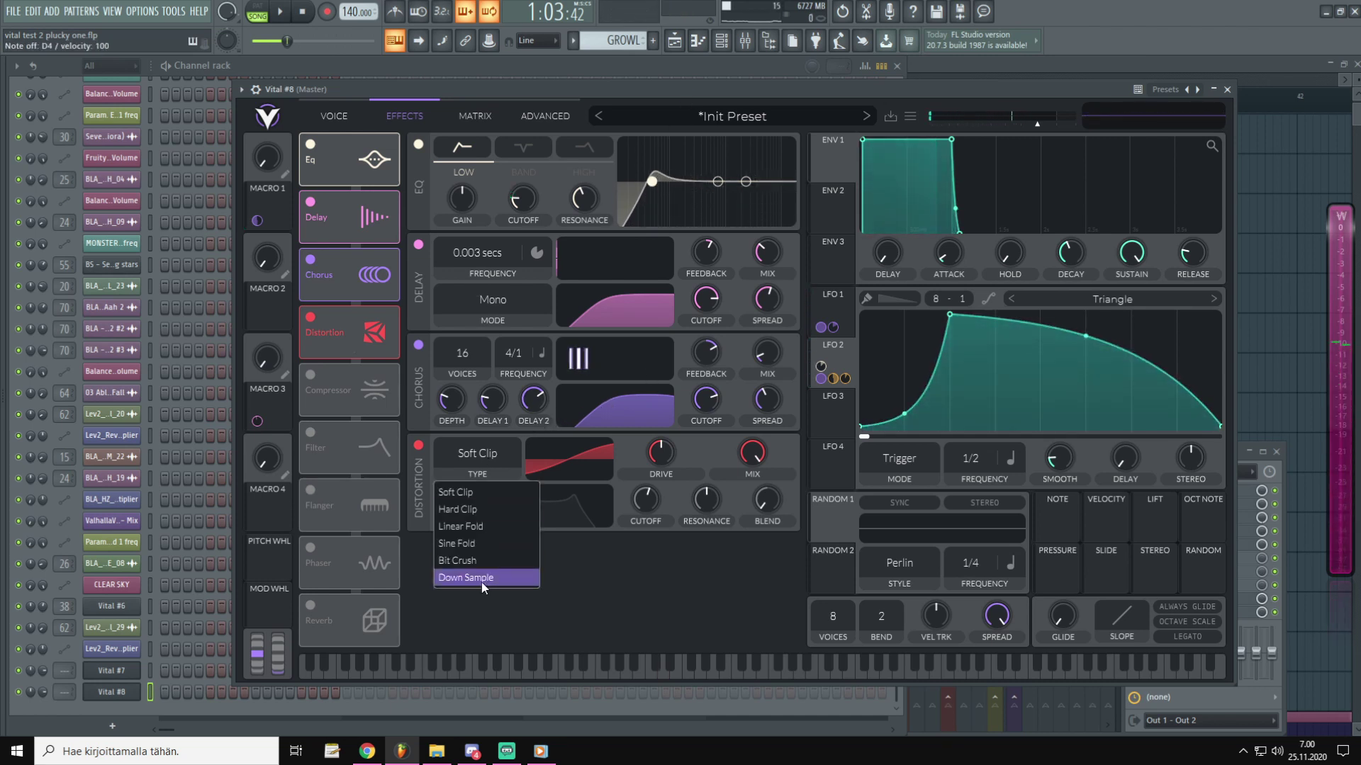
click(466, 543)
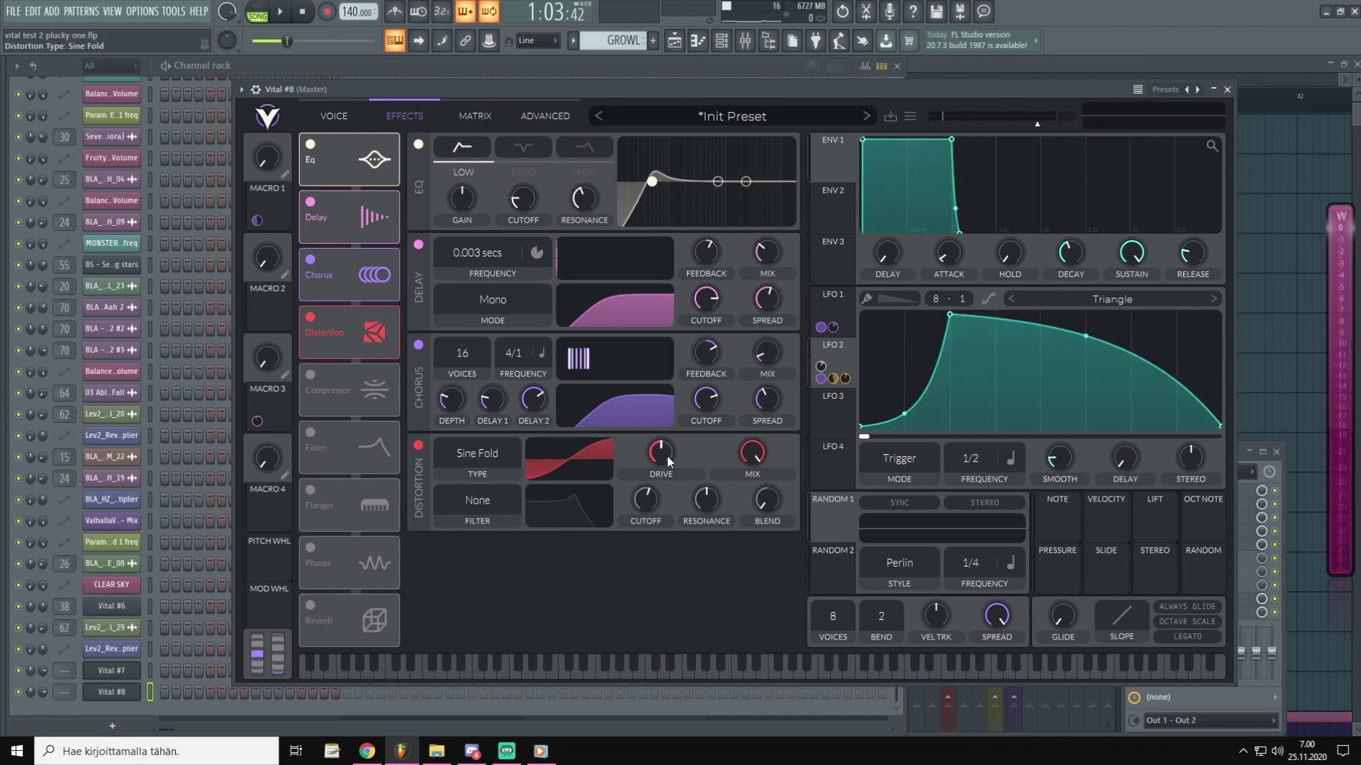
scroll(666, 456, up, 2)
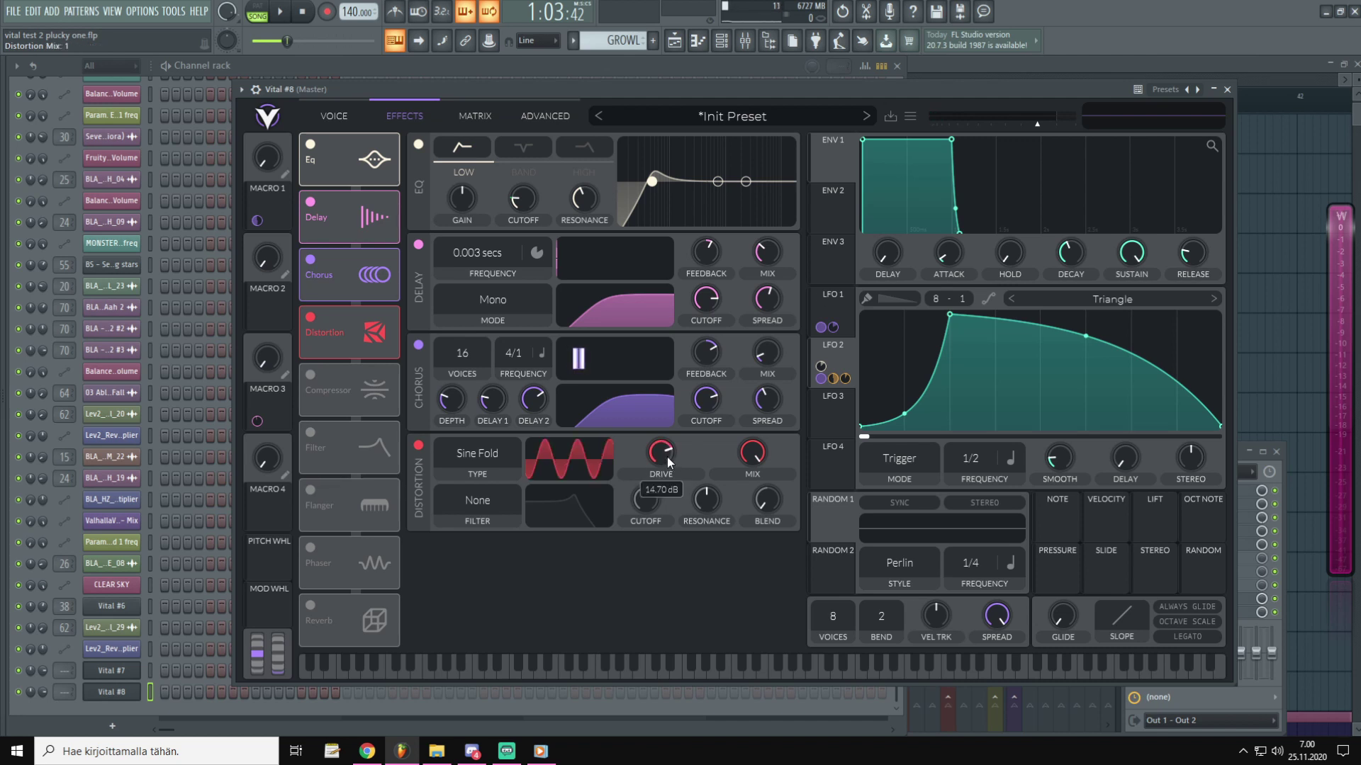
drag(752, 454, 733, 562)
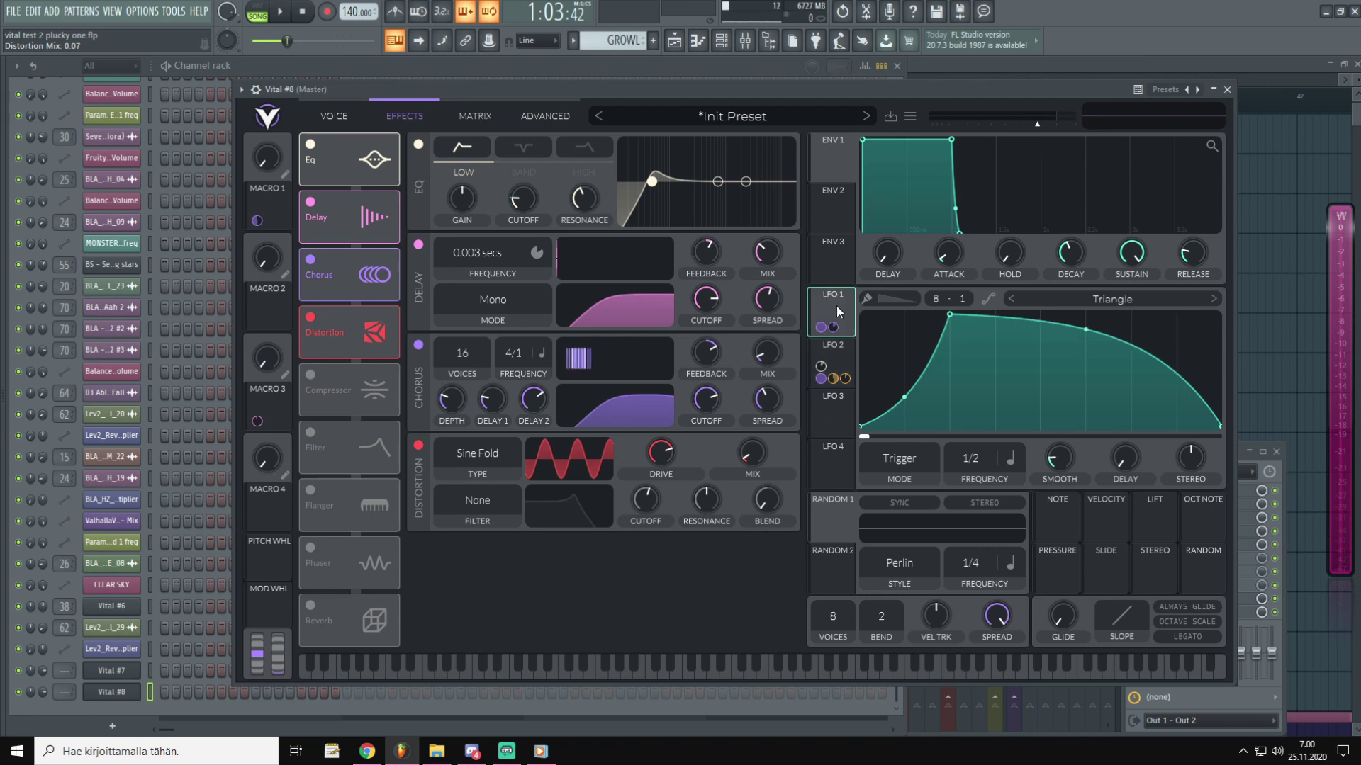
Step: Assign LFO 1 to the distortion's mix with a modulation amount of 0.17 and audition it
drag(837, 306, 751, 493)
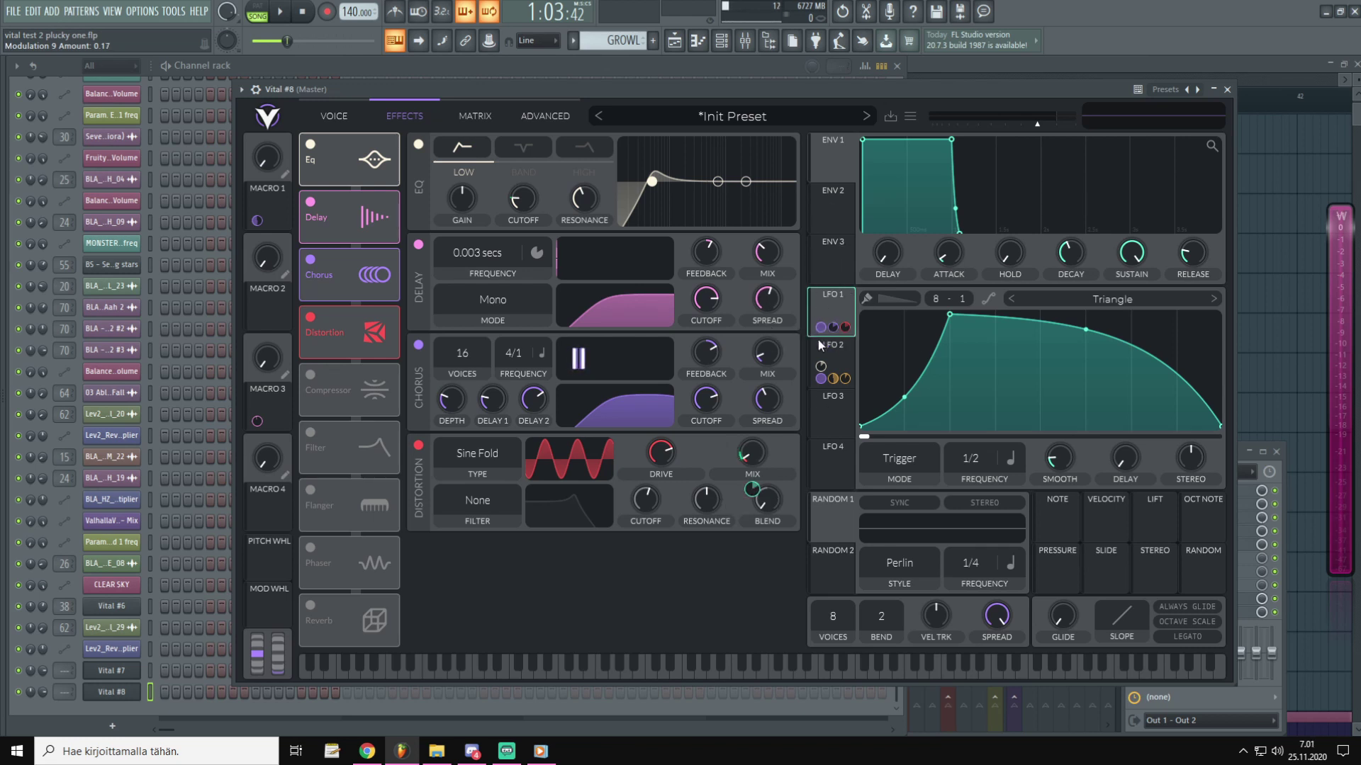
click(836, 295)
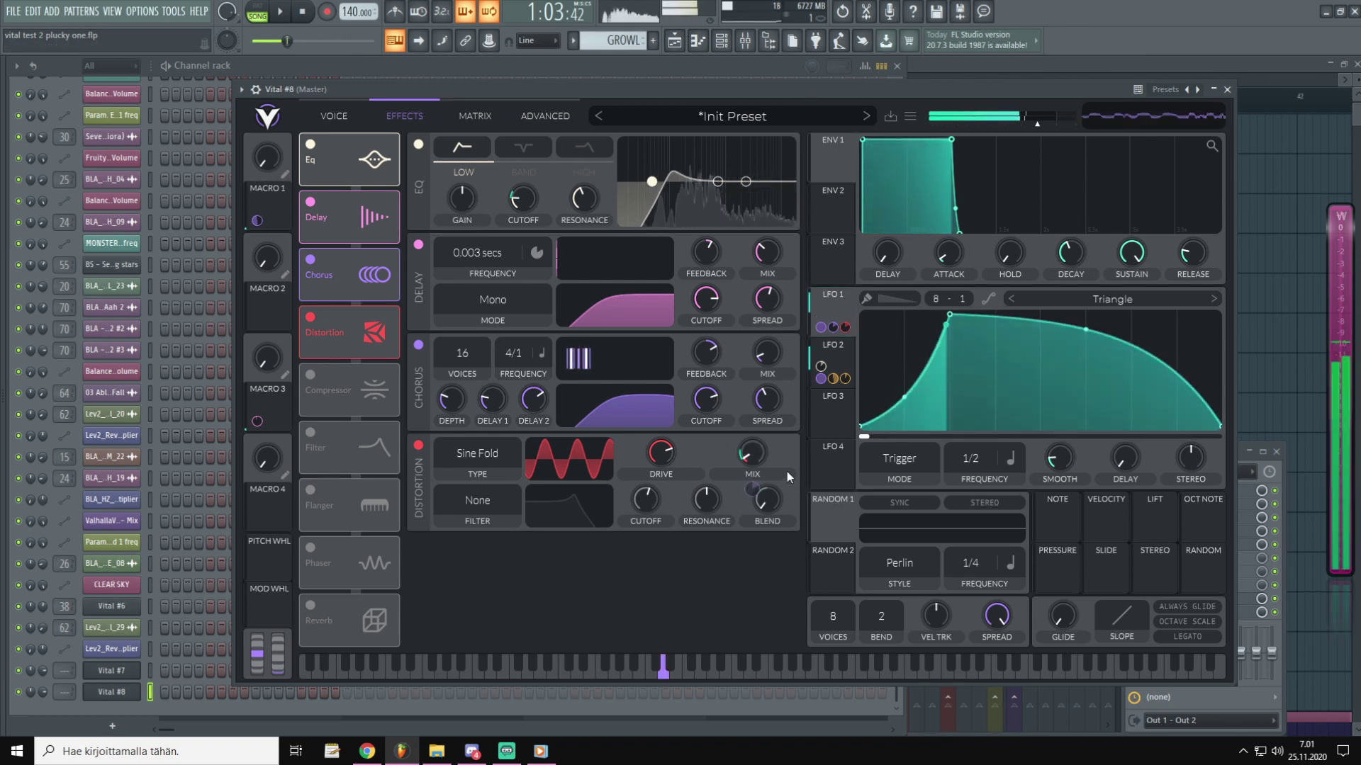
mouse_move(757, 494)
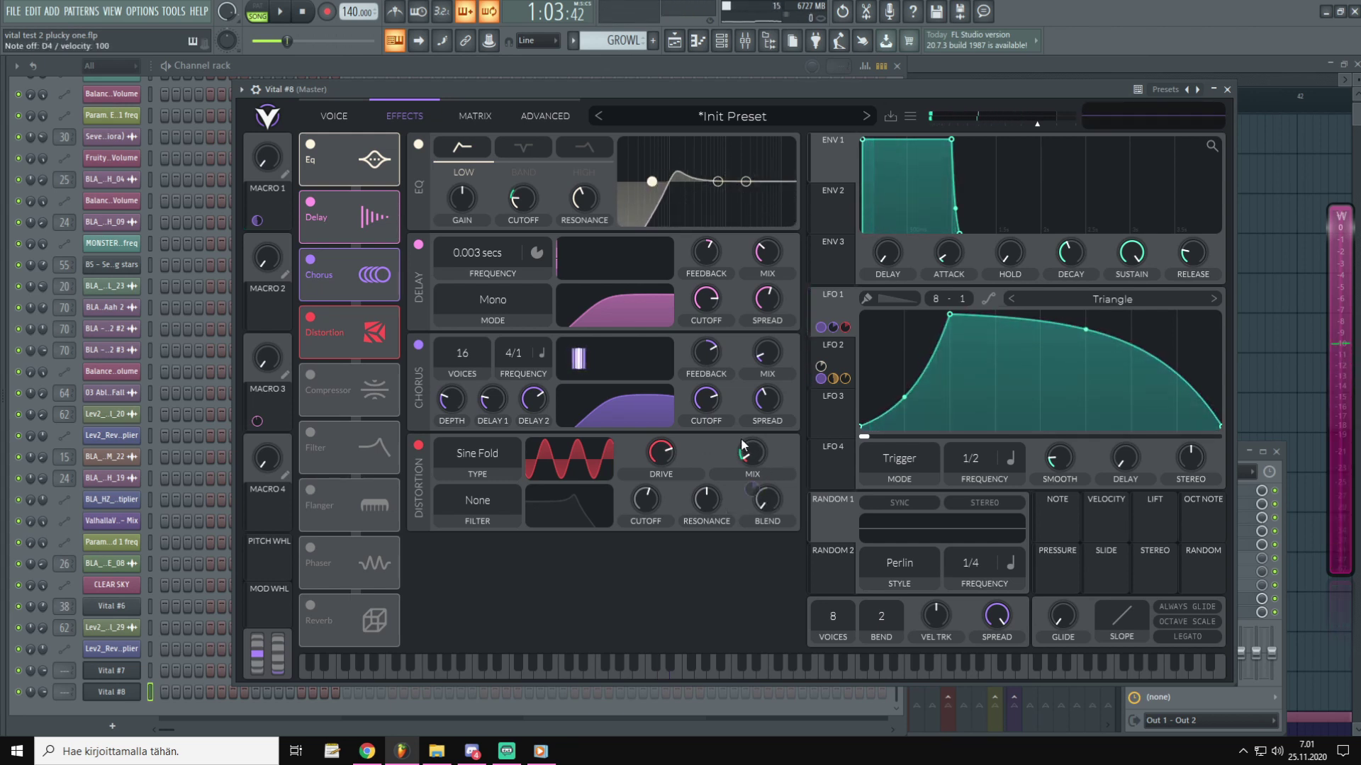
Step: Adjust the distortion drive to 14.1 dB and audition the result with a note
scroll(755, 457, up, 1)
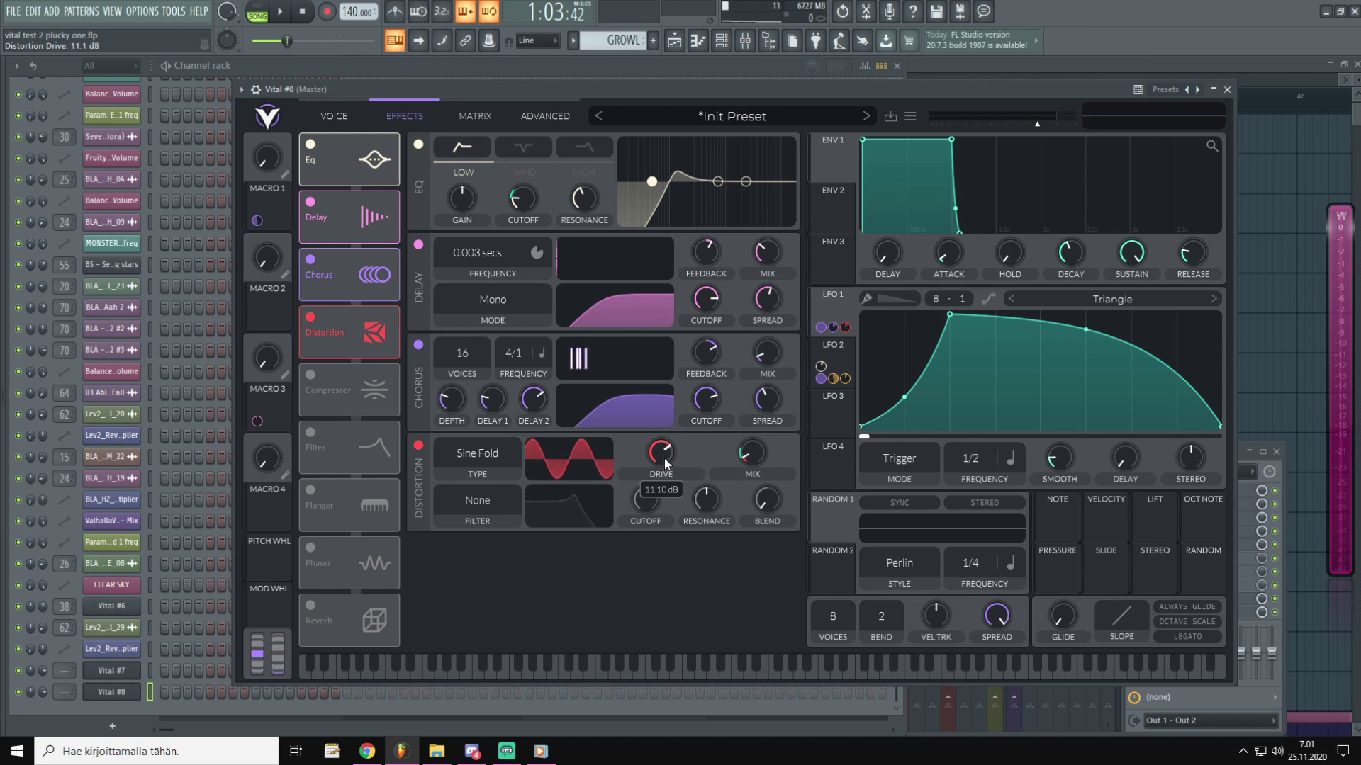
mouse_move(663, 456)
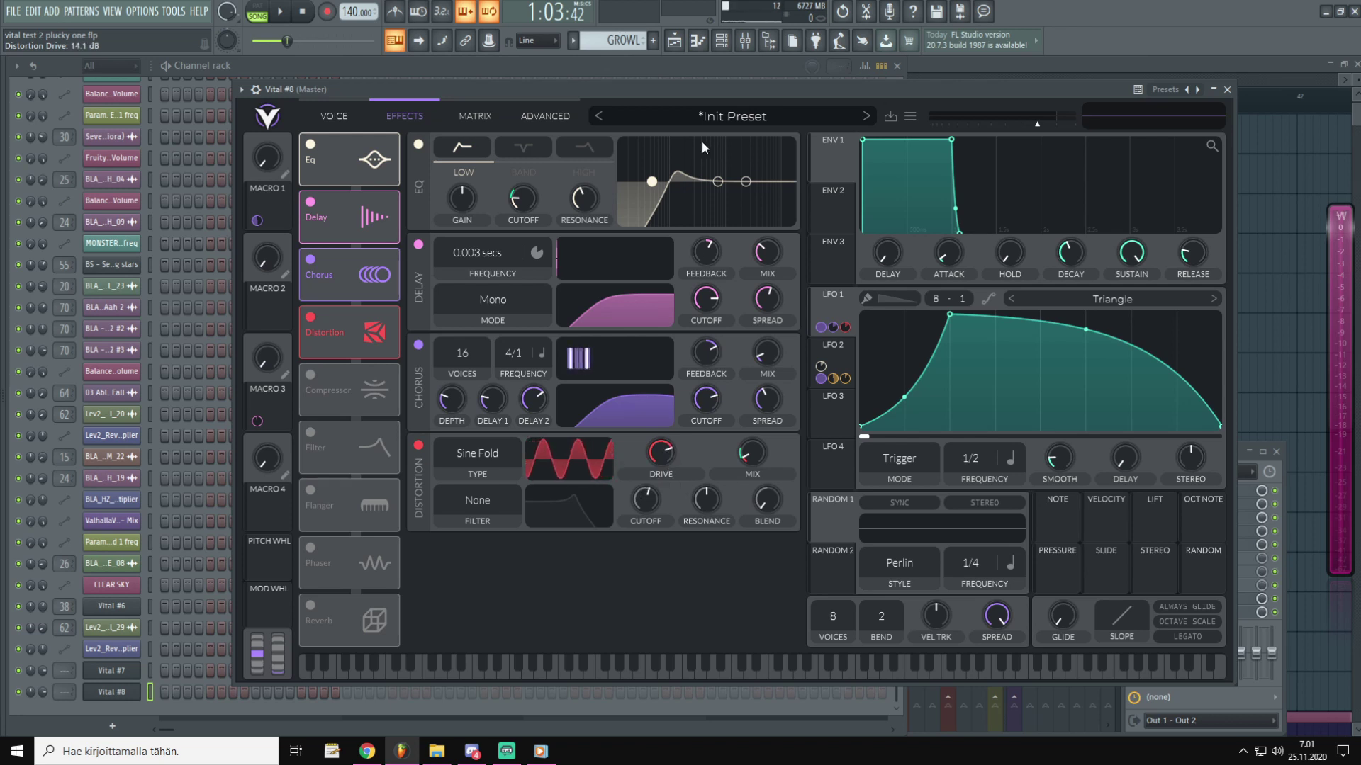
key(x)
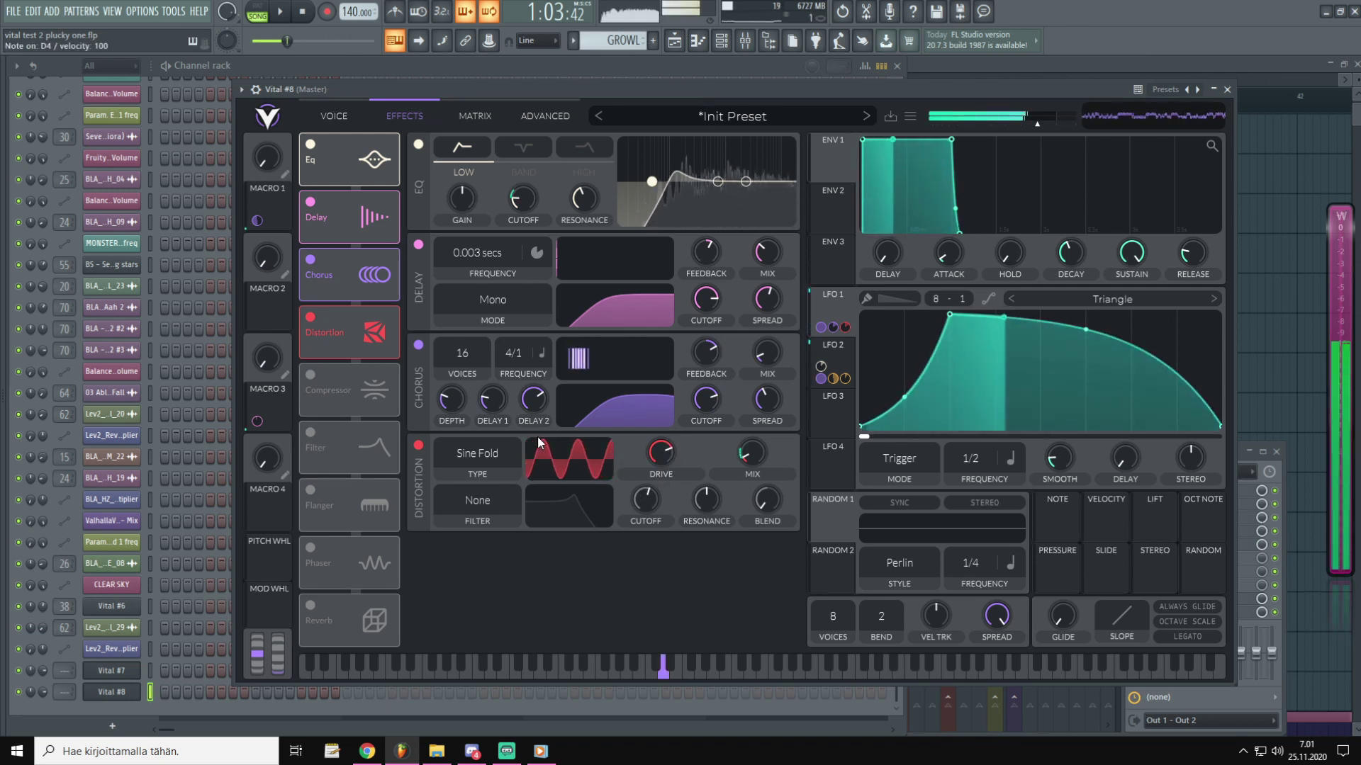
Step: Enable the multiband Compressor and adjust its high band to a lower ratio of about -0.30 and an upper ratio of about 0.90
click(316, 376)
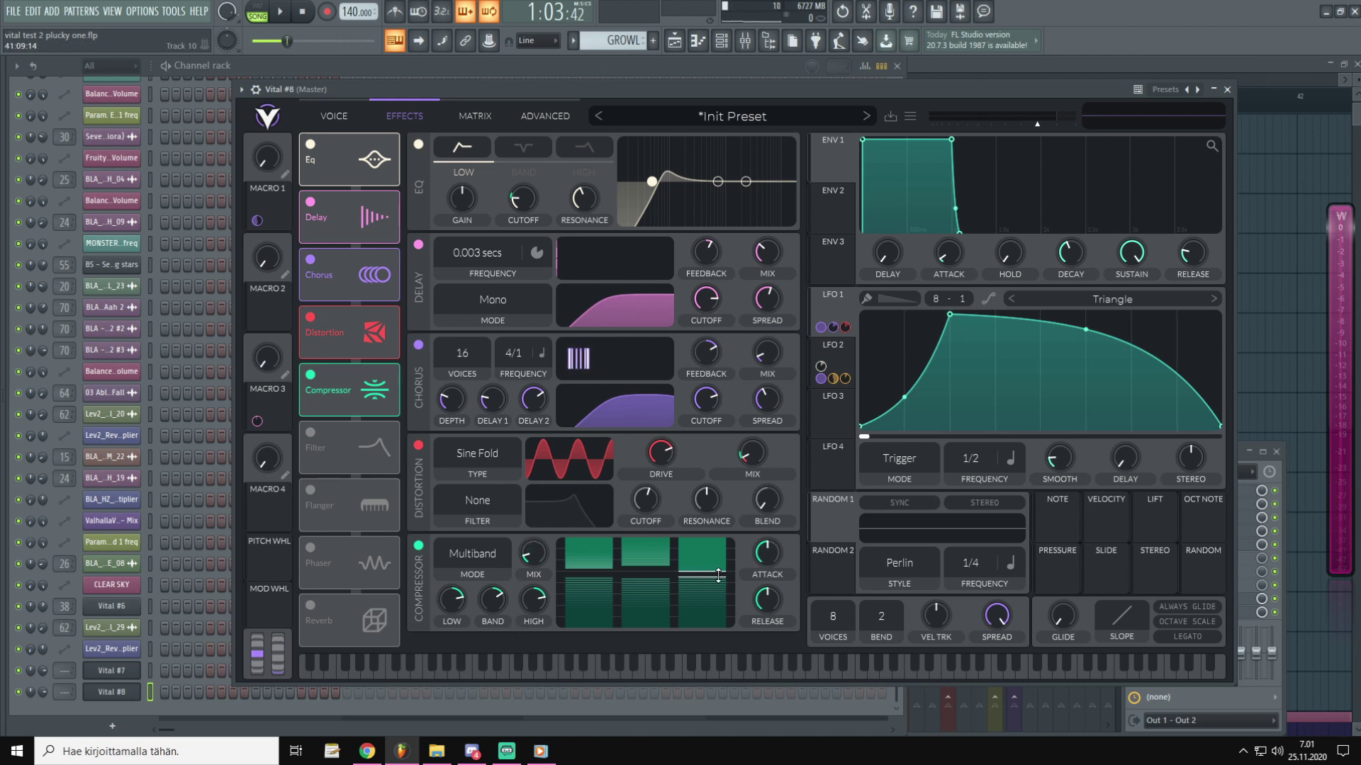
drag(705, 592, 710, 667)
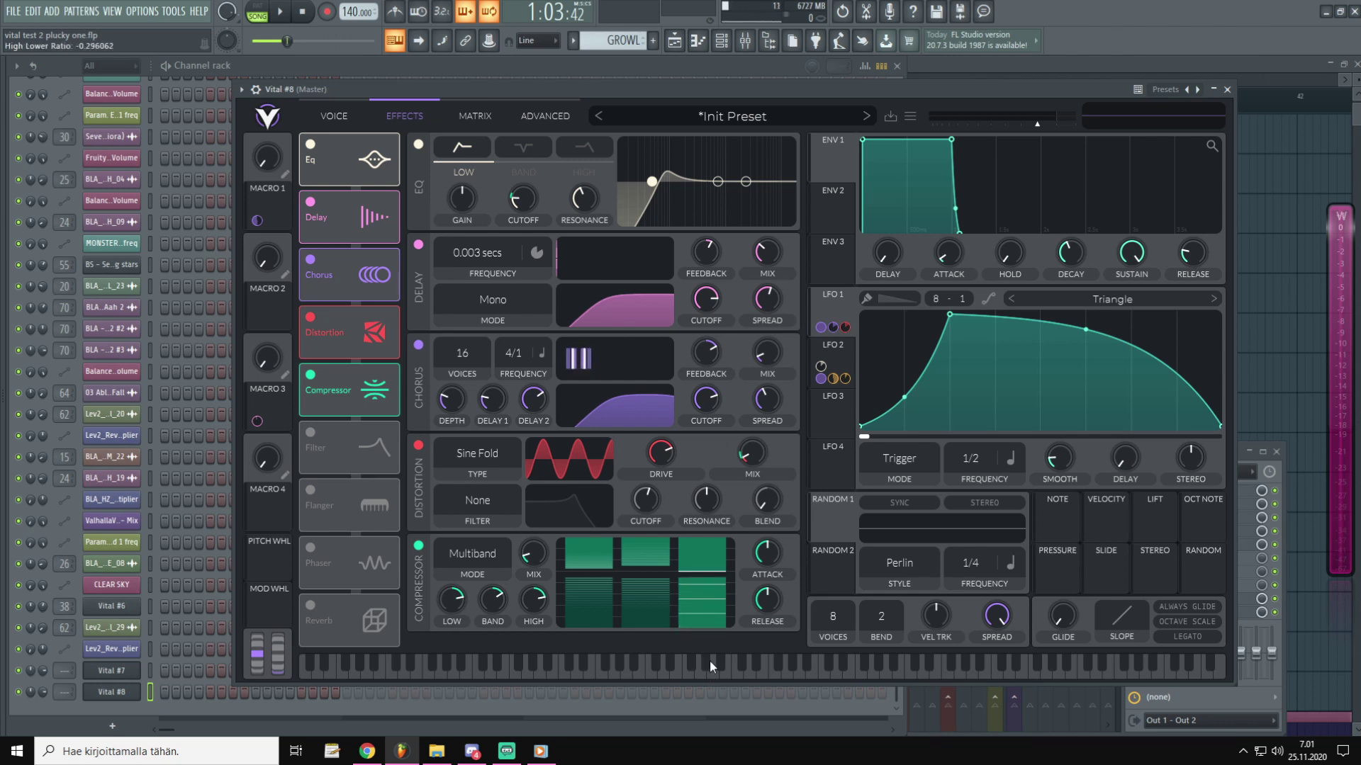
drag(713, 560, 717, 543)
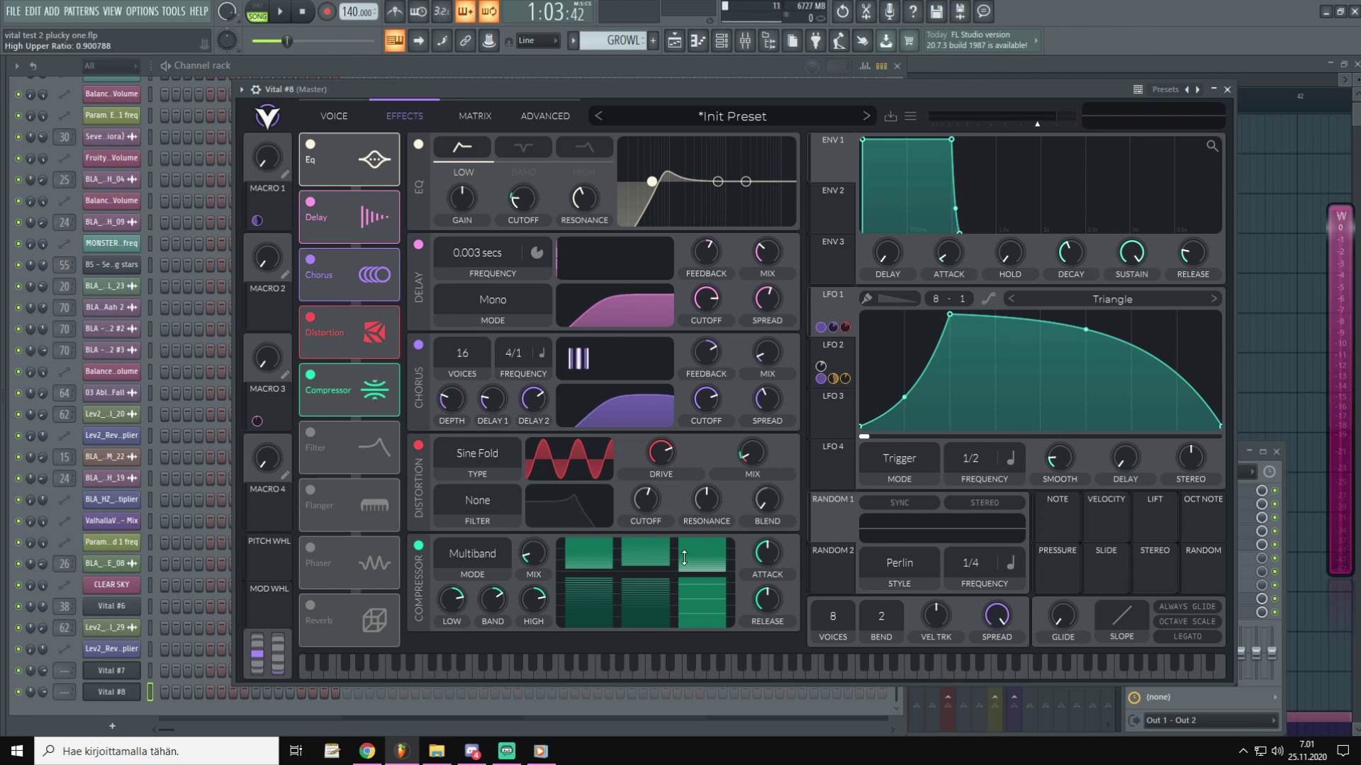
Step: Audition the compressed sound and assign LFO 2 to the compressor's mix
key(x)
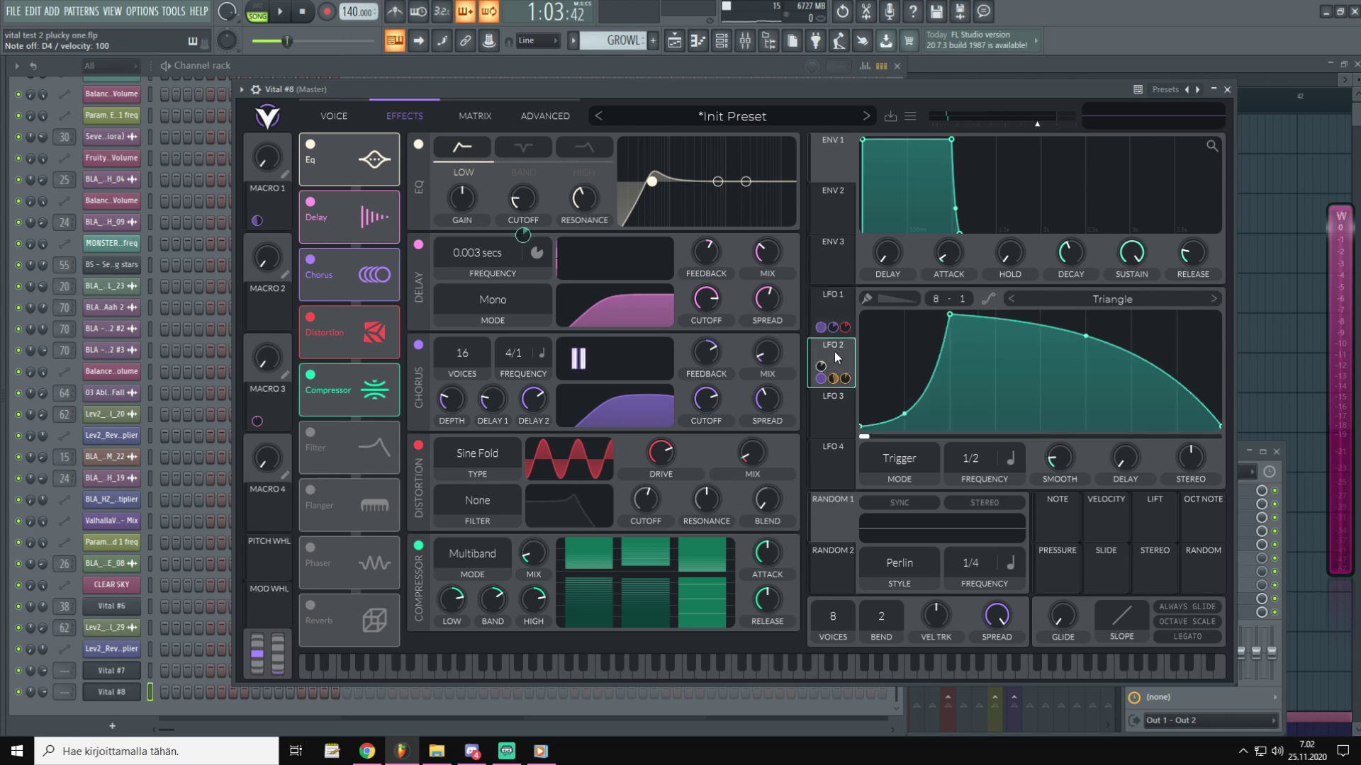
drag(836, 358, 524, 588)
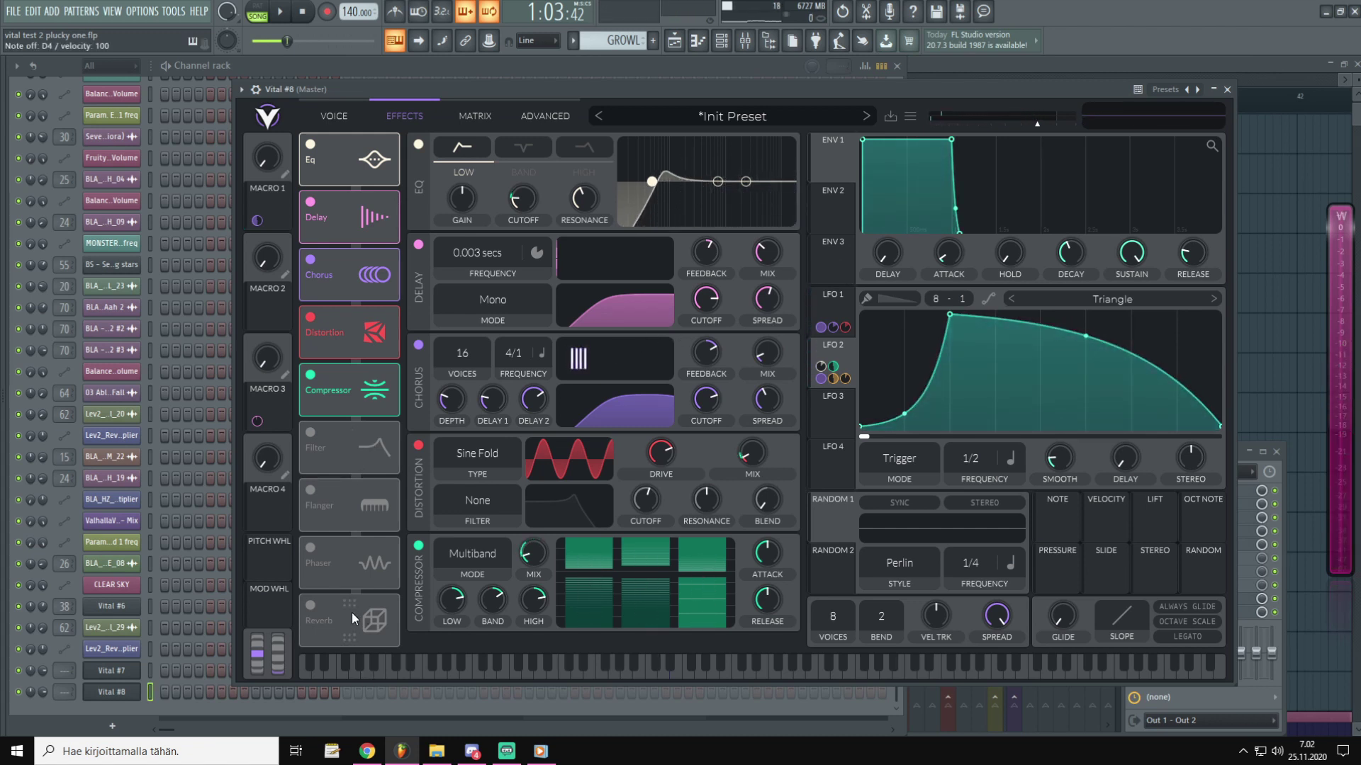
Step: Move Reverb directly after Compressor in the effects chain and enable it
drag(347, 617, 356, 459)
click(312, 432)
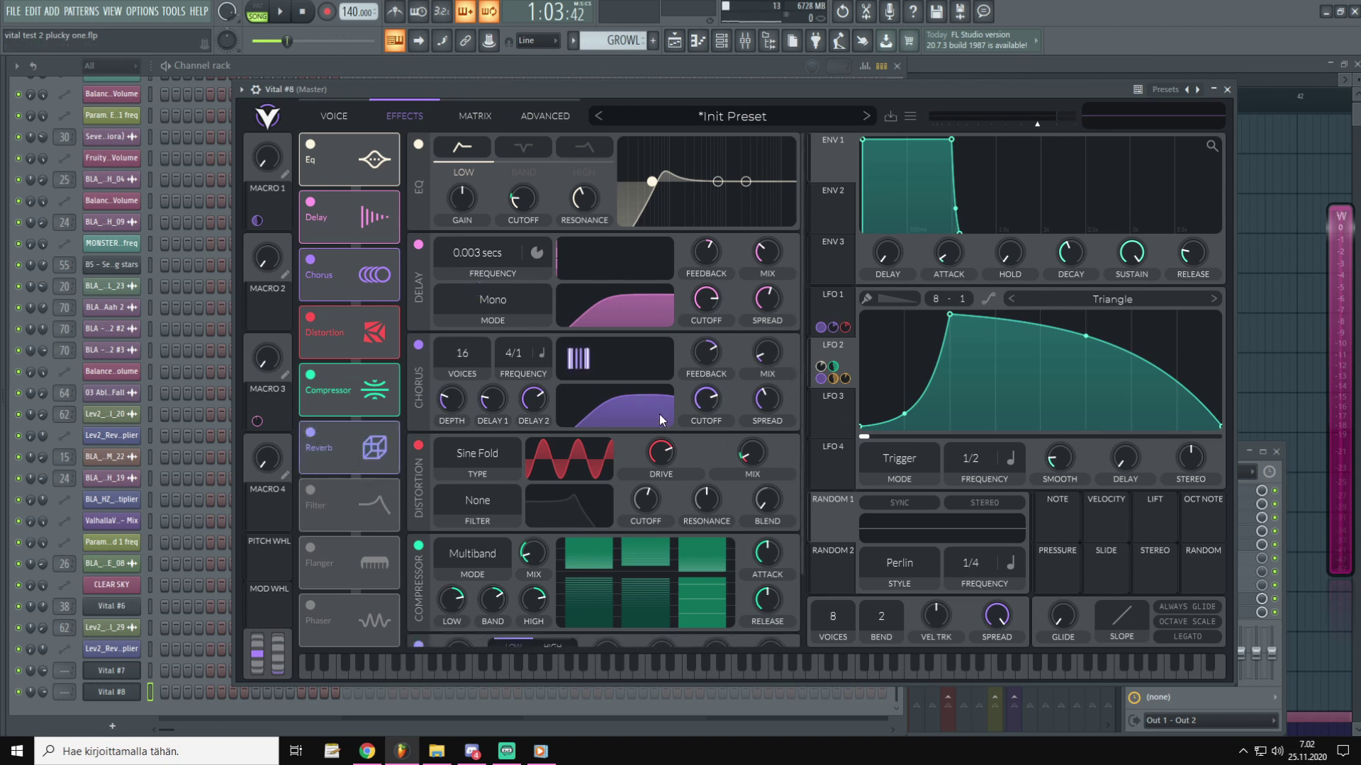
scroll(654, 385, down, 2)
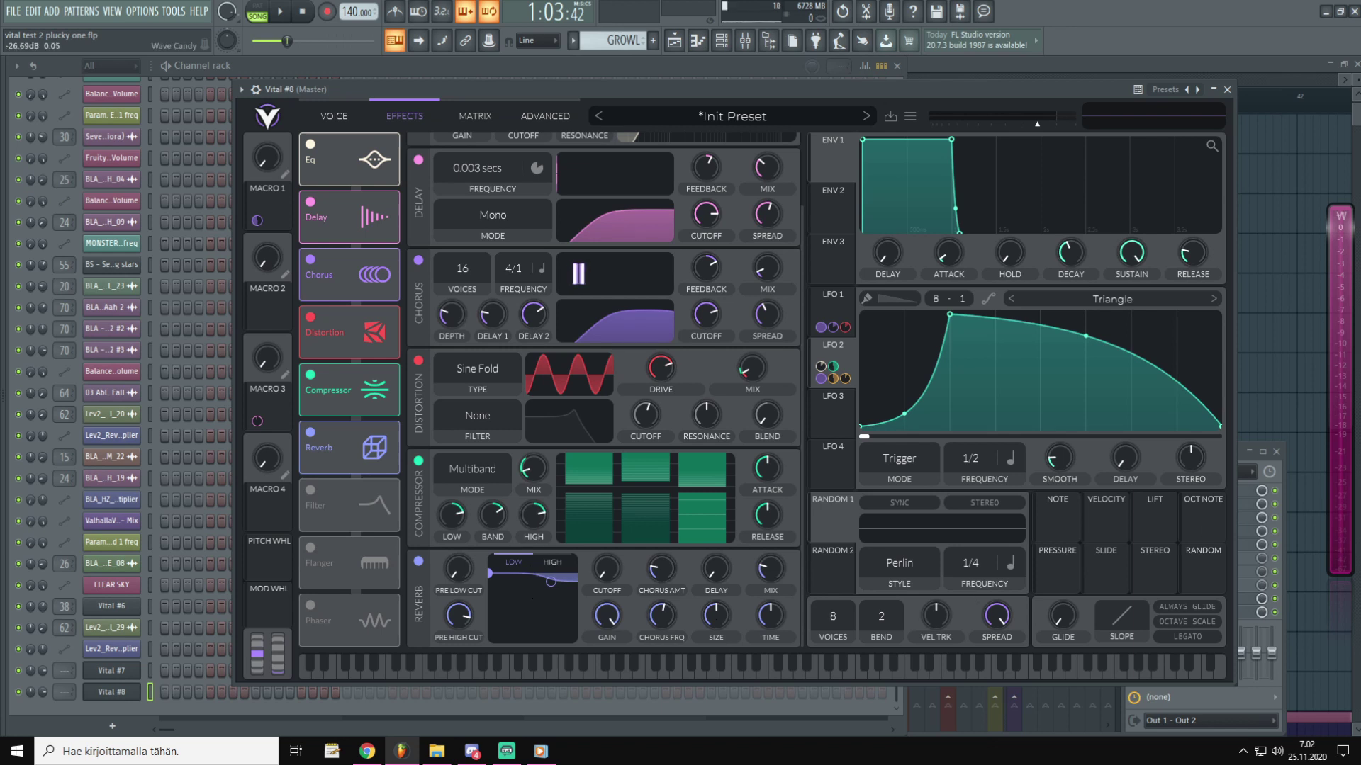
Step: Cut the reverb's lows and highs, with the low cutoff at about 68.5 semitones and the high cutoff at about 109.9 semitones
drag(636, 88, 639, 79)
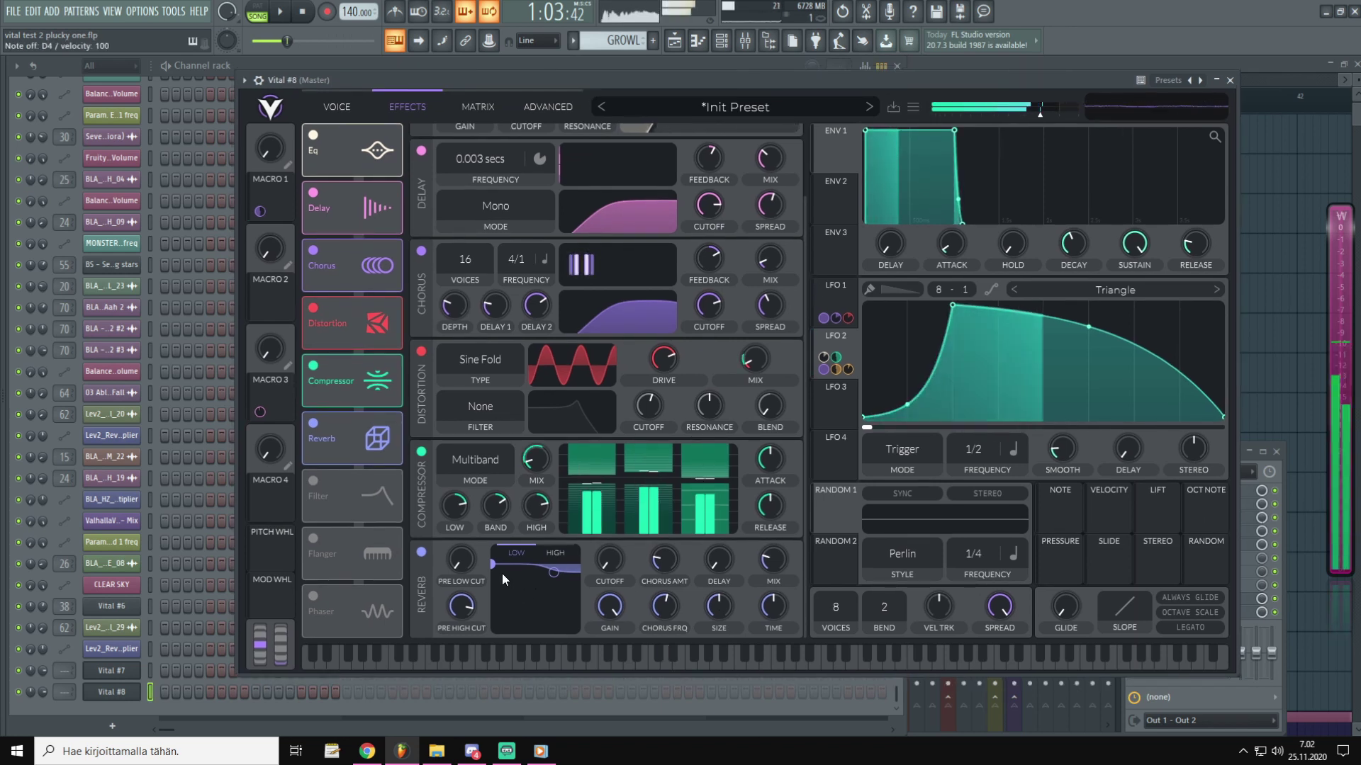
drag(494, 564, 538, 664)
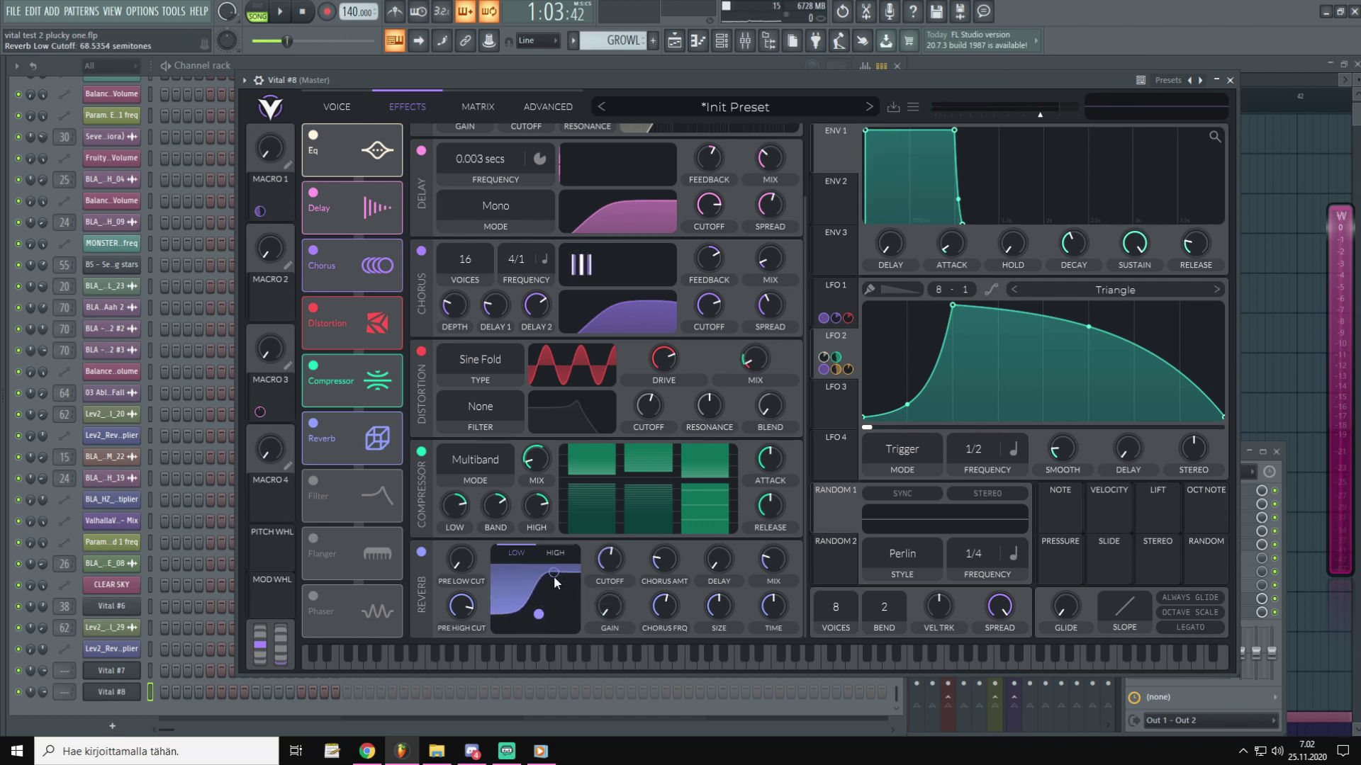
drag(551, 572, 569, 618)
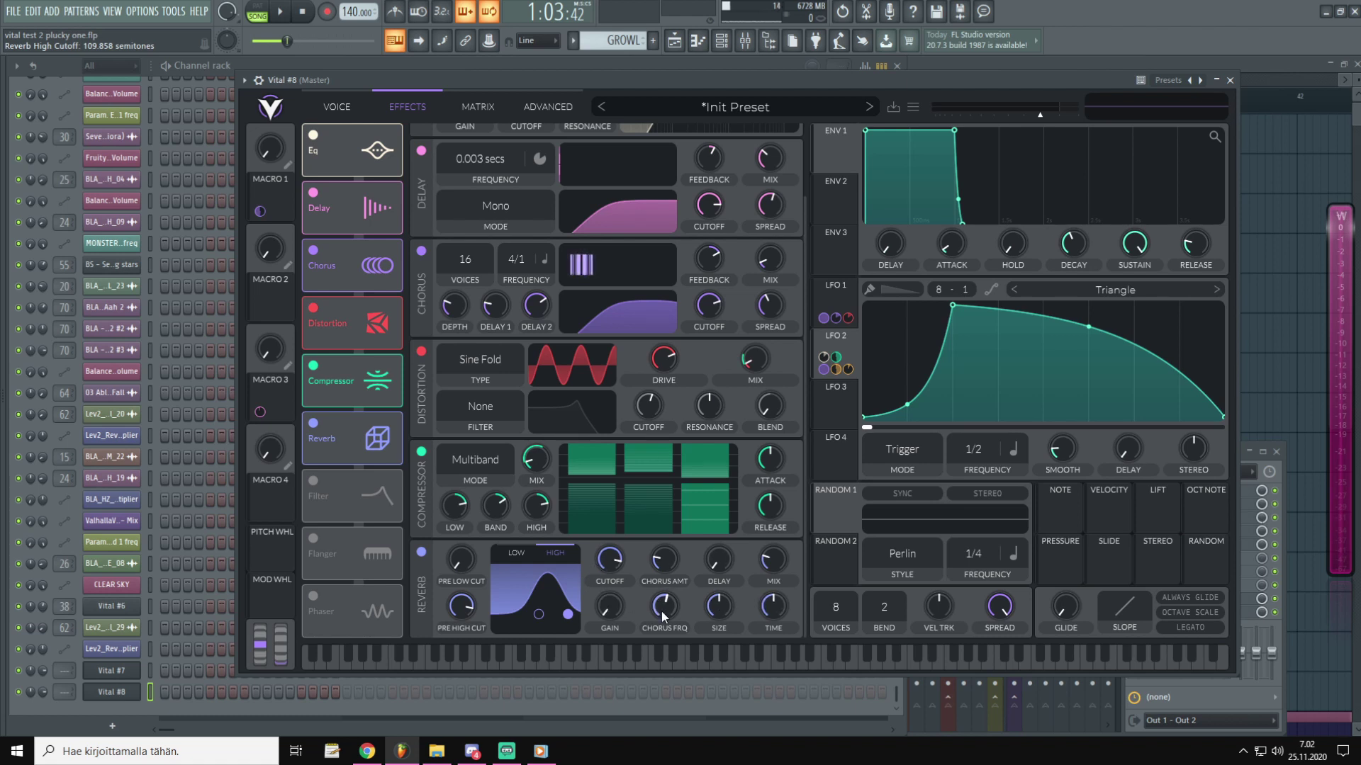
Step: Set the reverb's decay time to about 0.42 secs and size to 57.5%, and lower its mix
drag(782, 613, 775, 616)
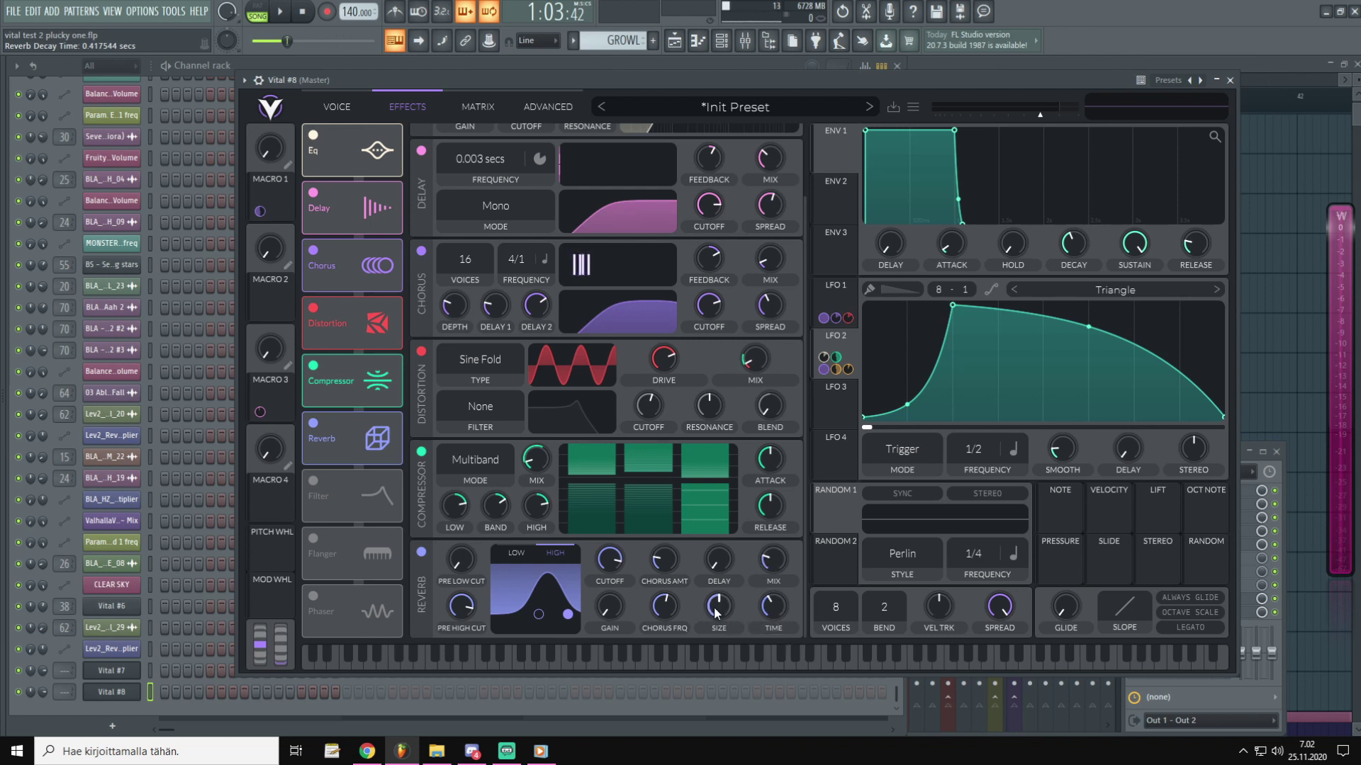
drag(715, 608, 724, 608)
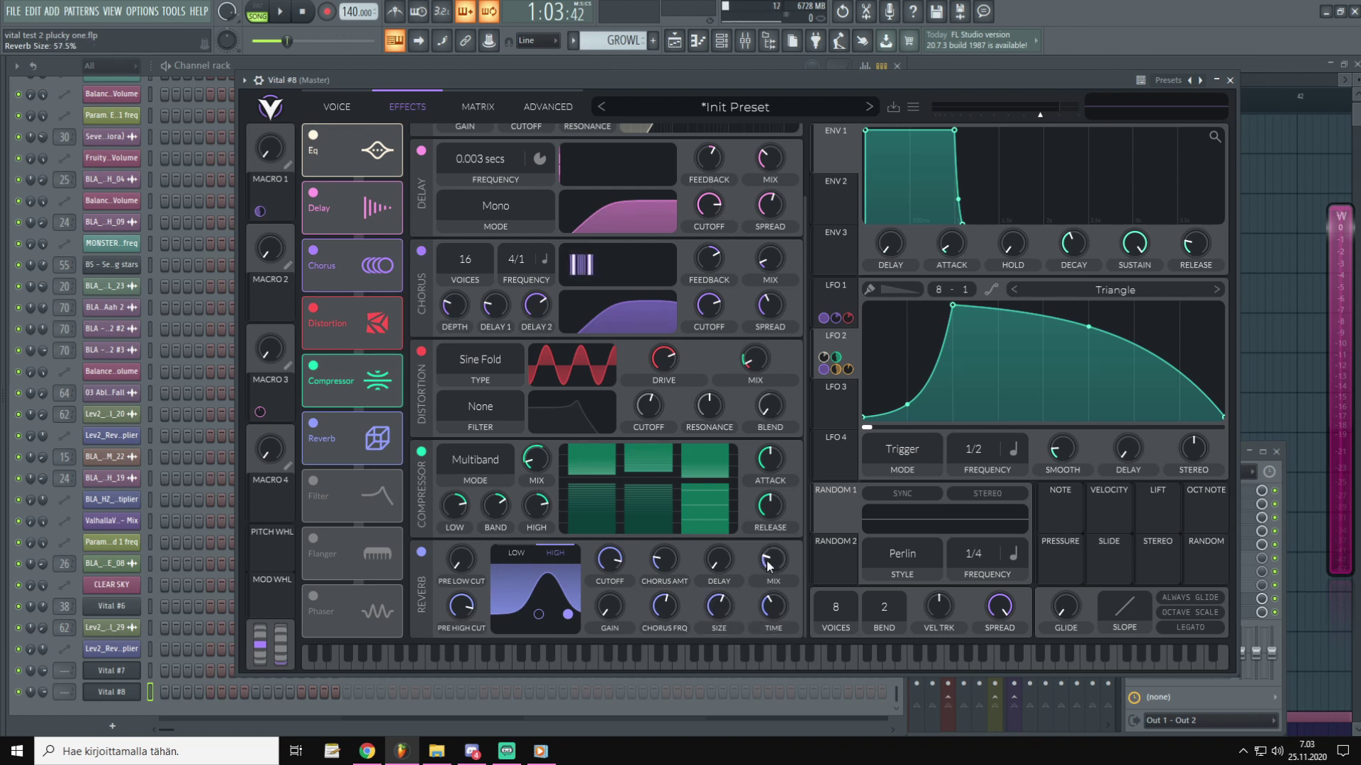
drag(771, 565, 765, 584)
scroll(765, 584, up, 2)
drag(739, 79, 728, 93)
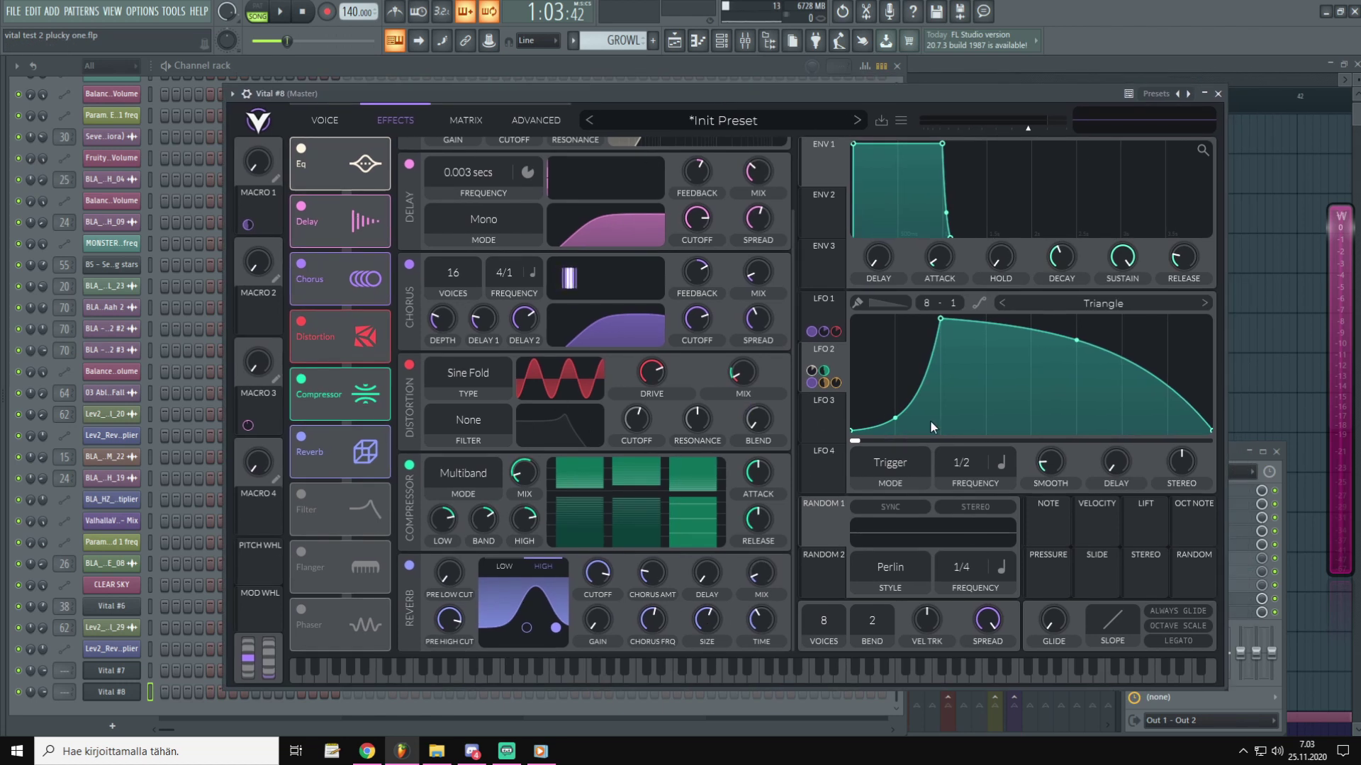
Step: Audition the growl with the reverb bypassed, re-enable the reverb and listen again to compare
key(x)
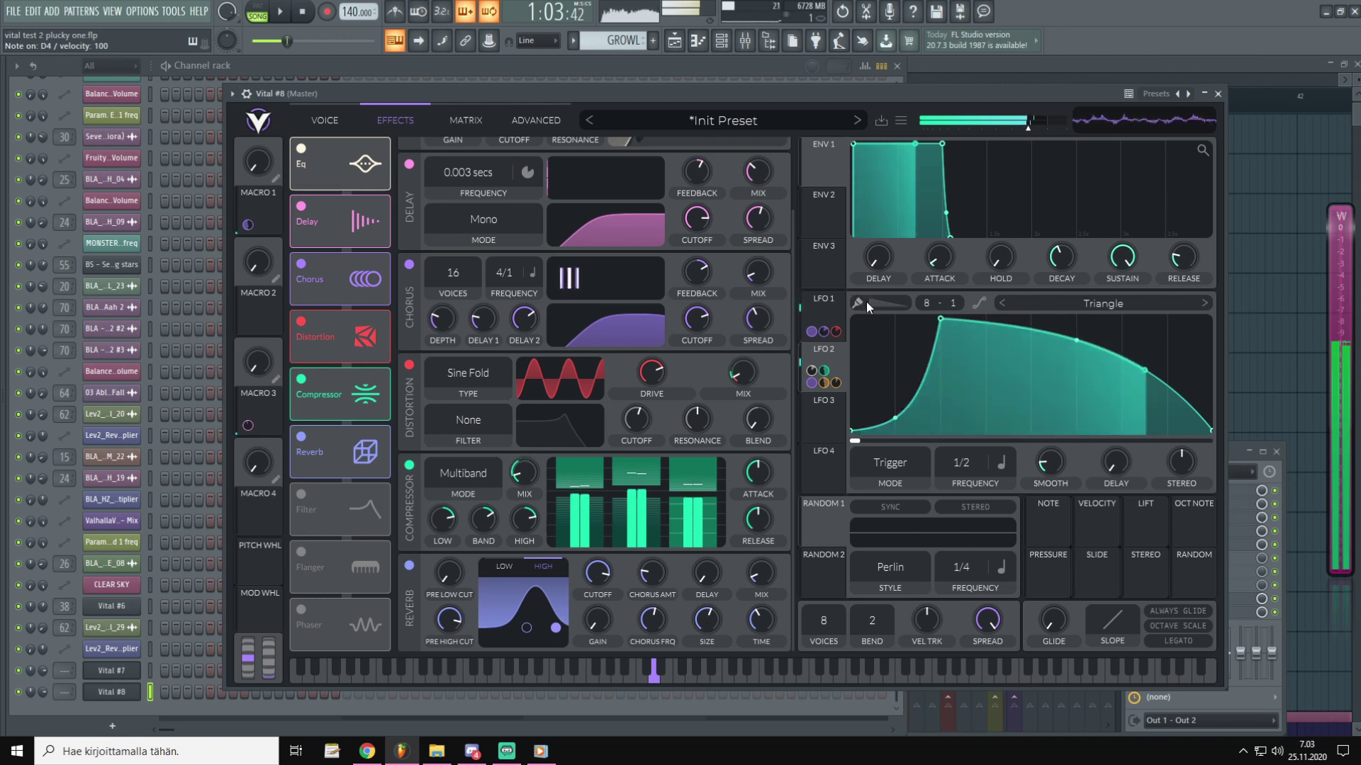
click(409, 566)
key(x)
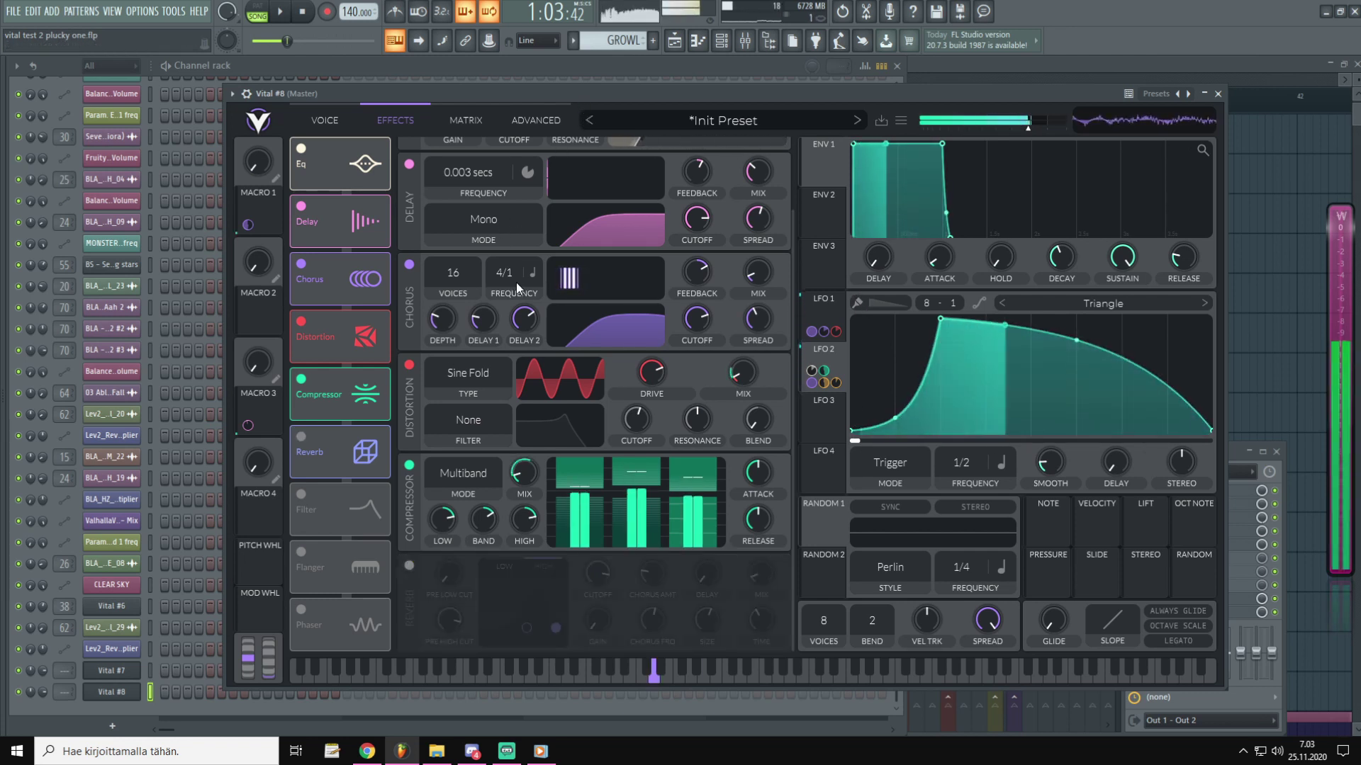
click(409, 565)
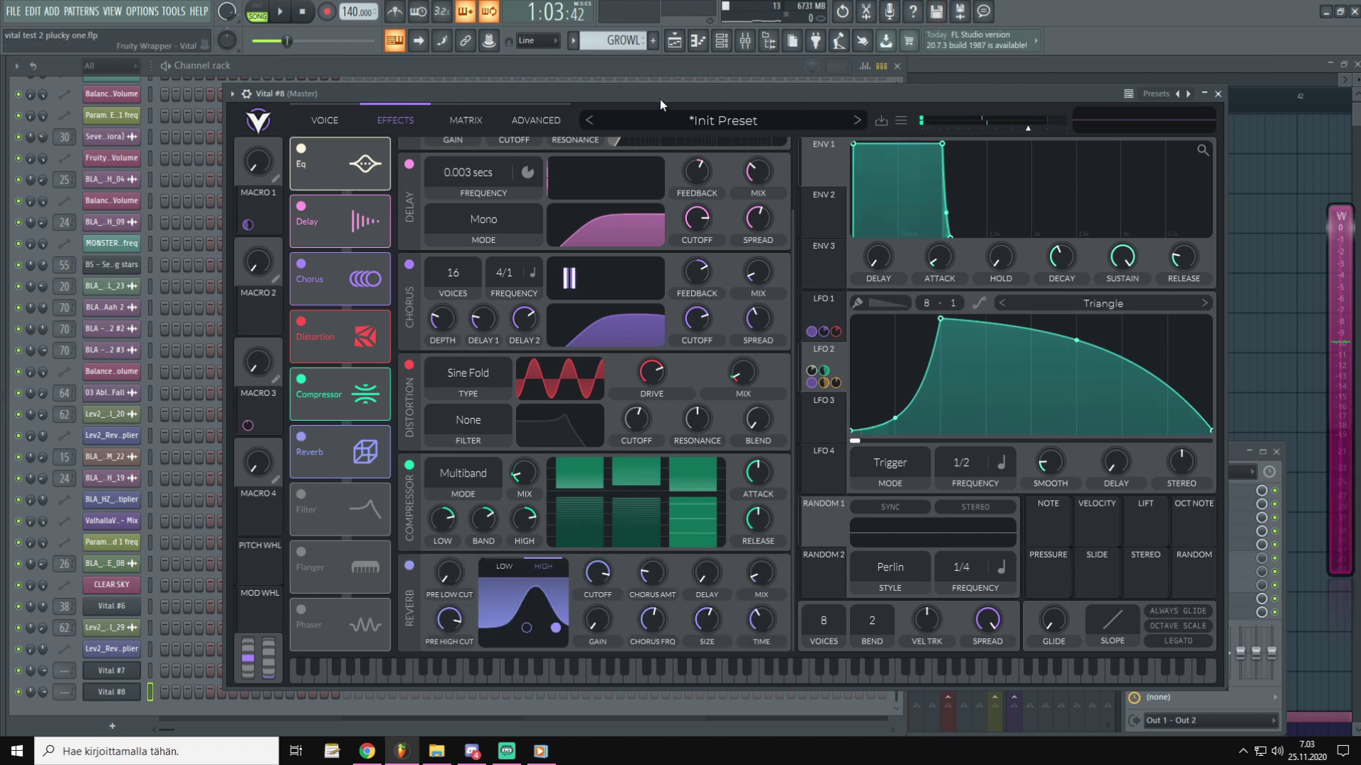
key(x)
Step: Set the EQ's high band resonance to about 19.9 and its cutoff to about 129.9 semitones, and audition the sound
scroll(463, 198, up, 2)
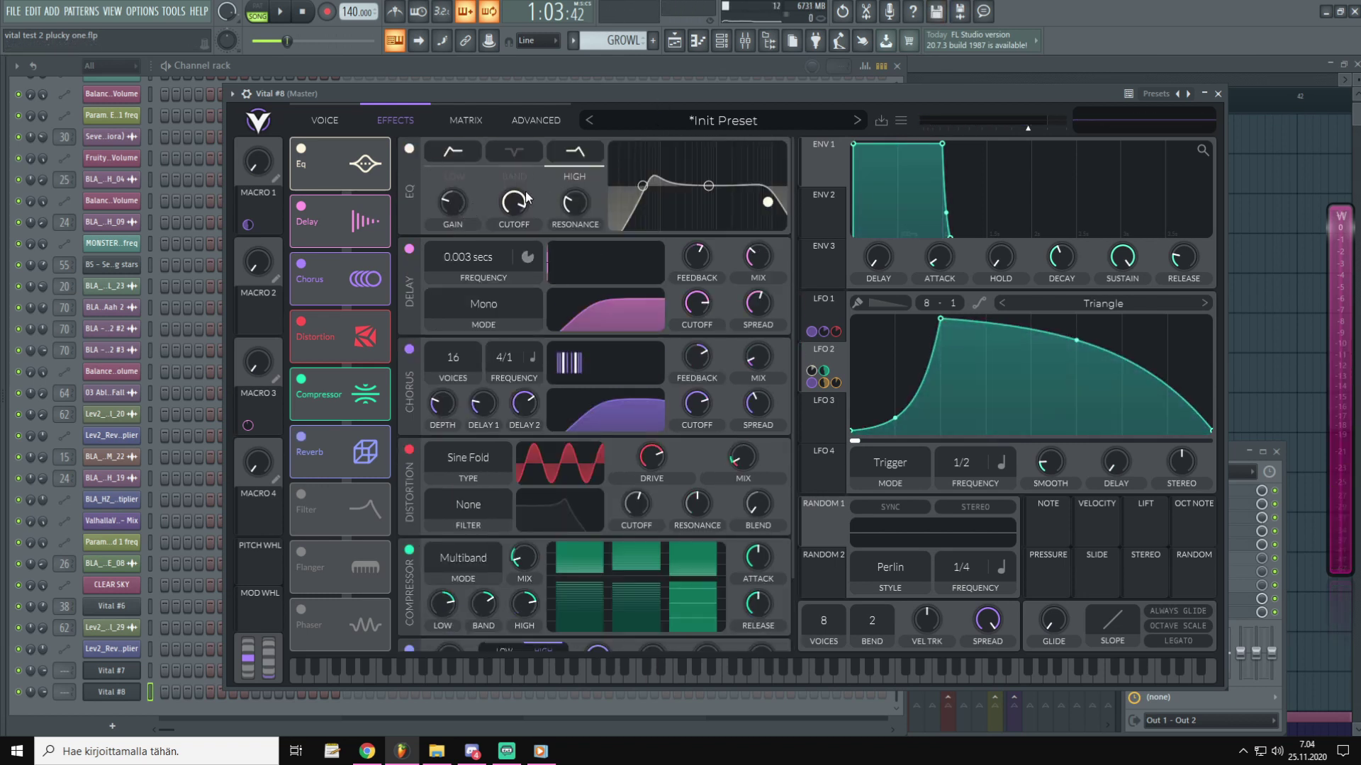
drag(605, 97, 602, 97)
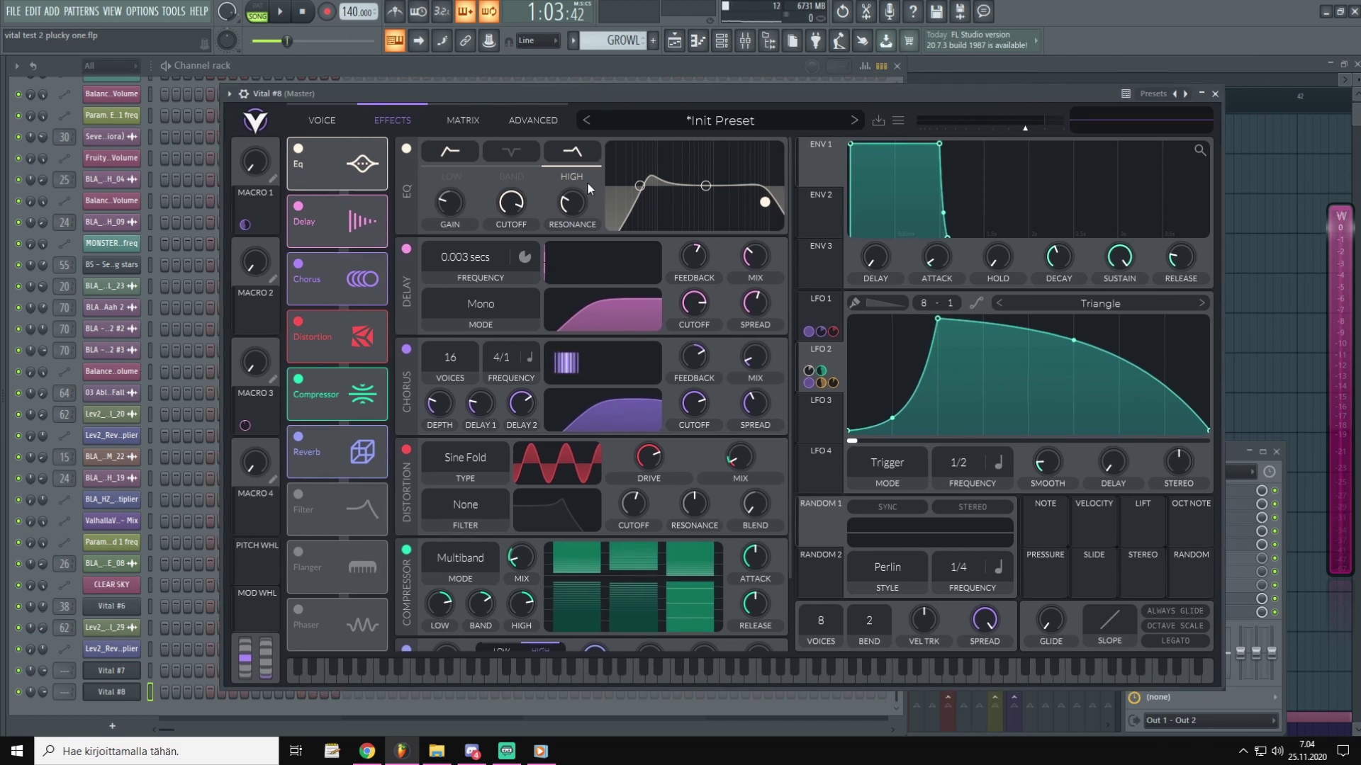
drag(587, 212, 582, 199)
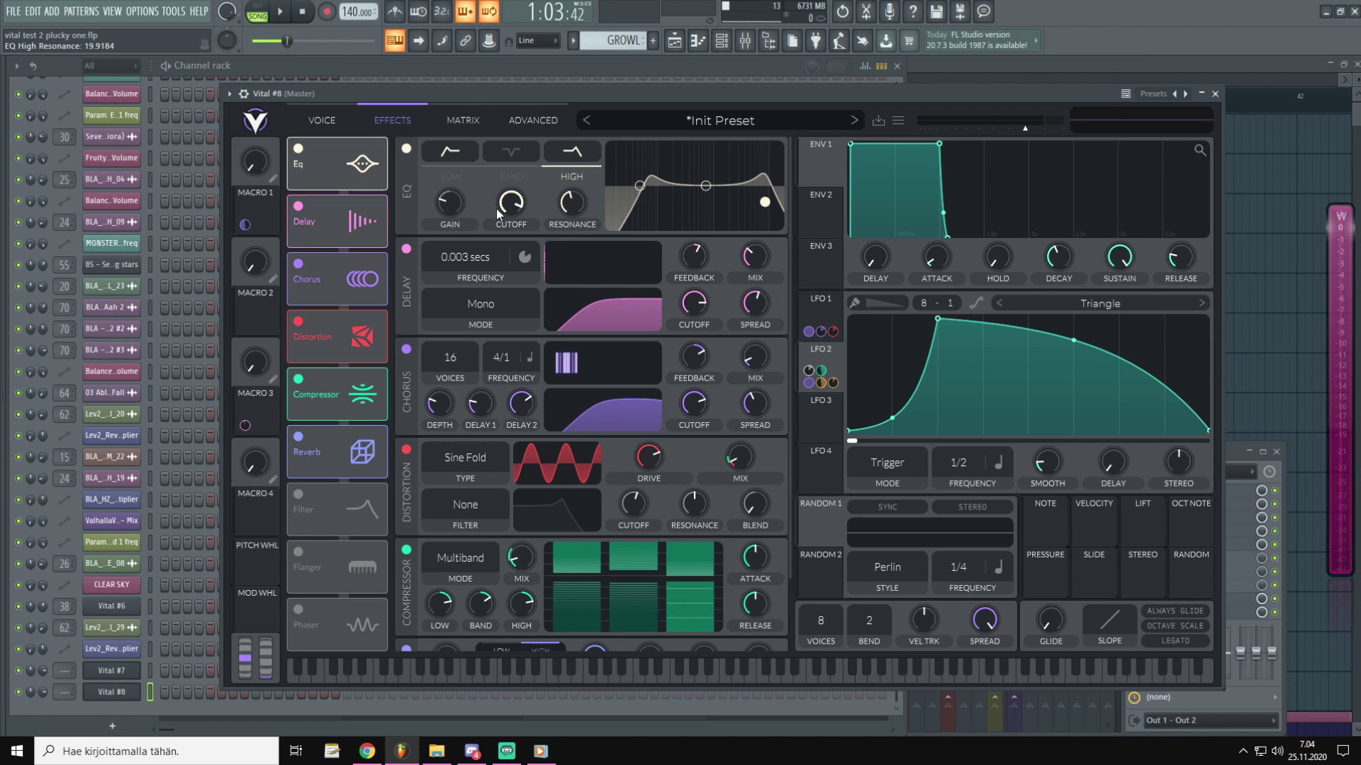
drag(498, 207, 501, 205)
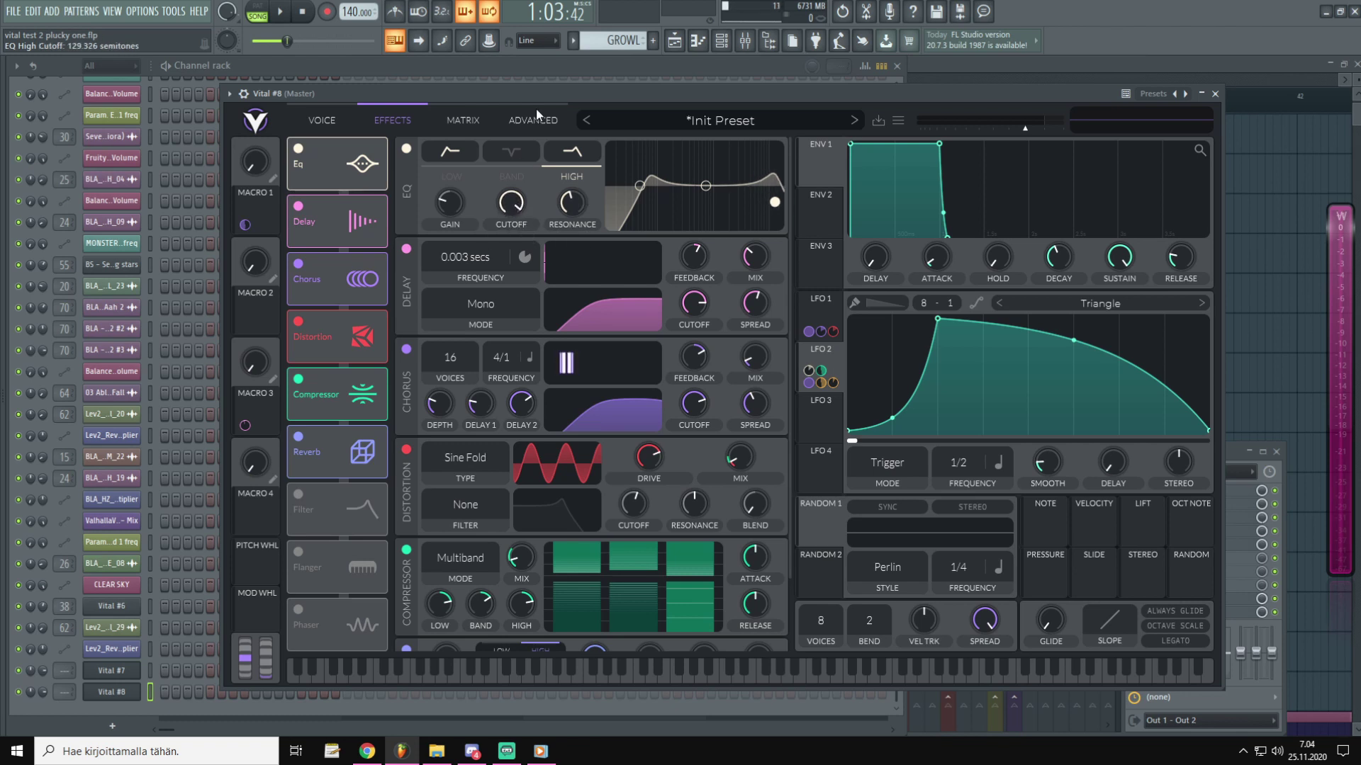
key(x)
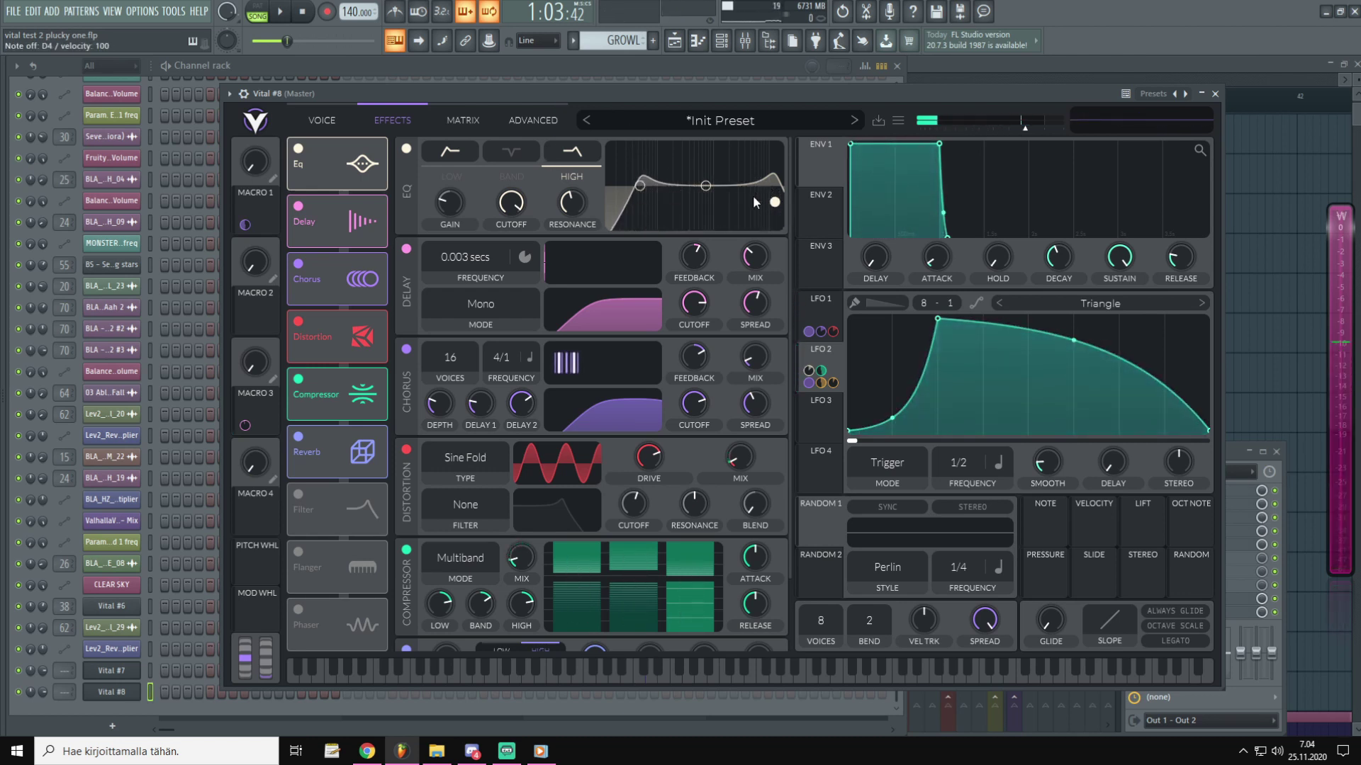
drag(772, 93, 785, 92)
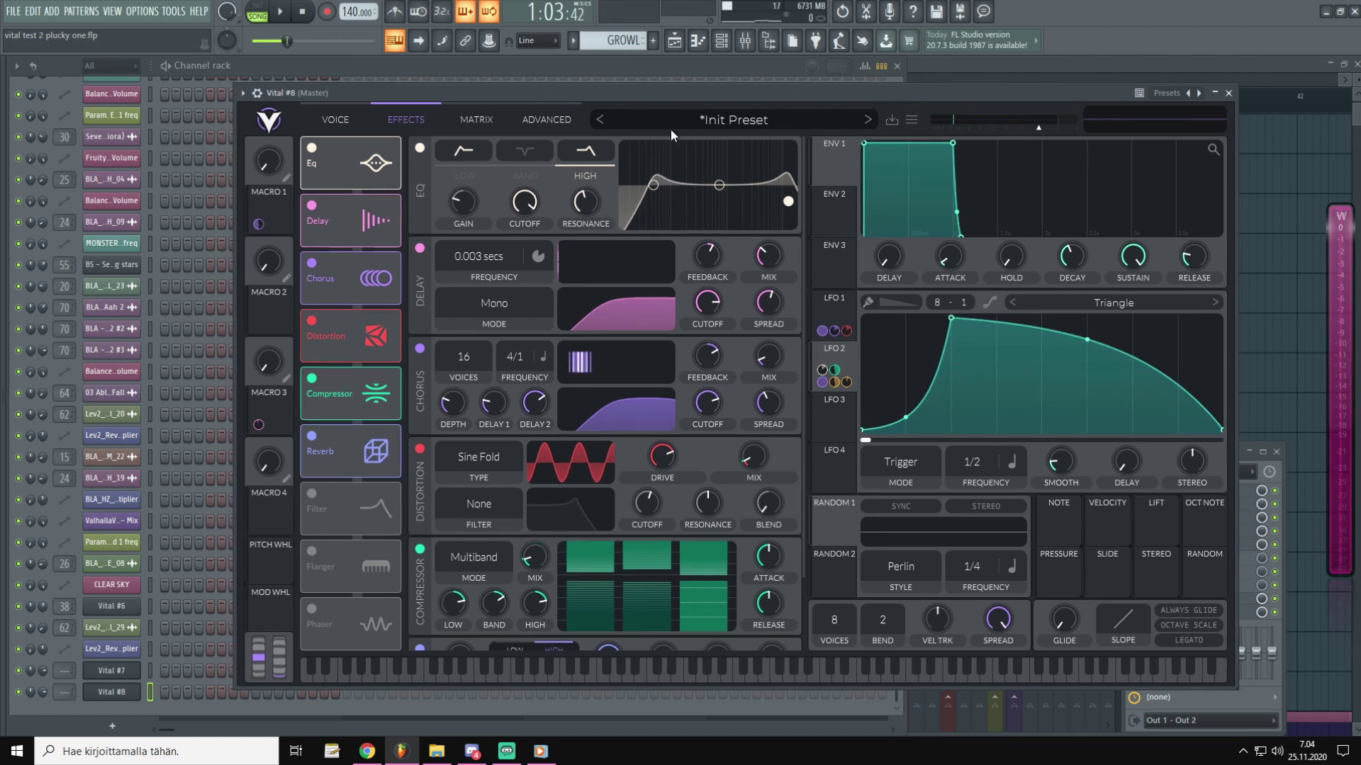
Step: Boost the EQ's middle band by about 4.6 dB and assign LFO 2 to its cutoff
click(527, 175)
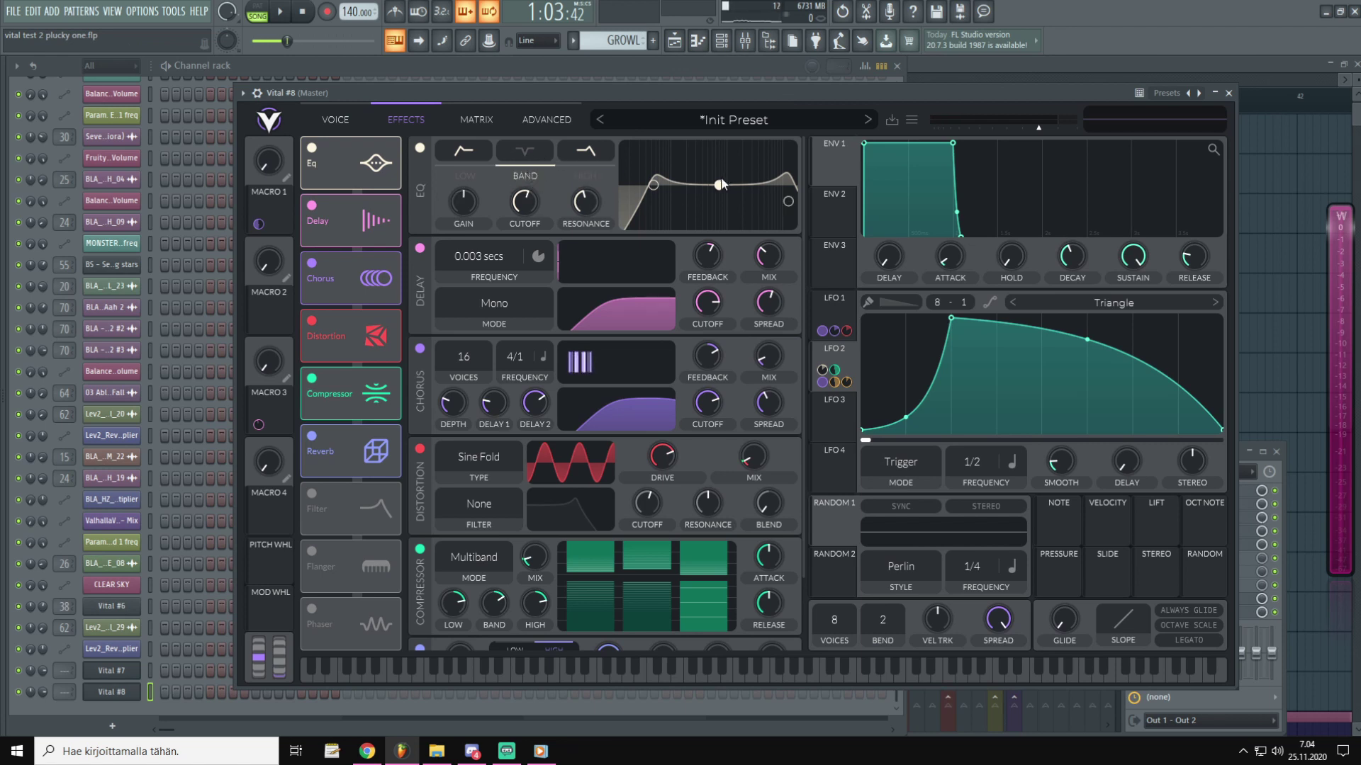
drag(721, 182, 725, 173)
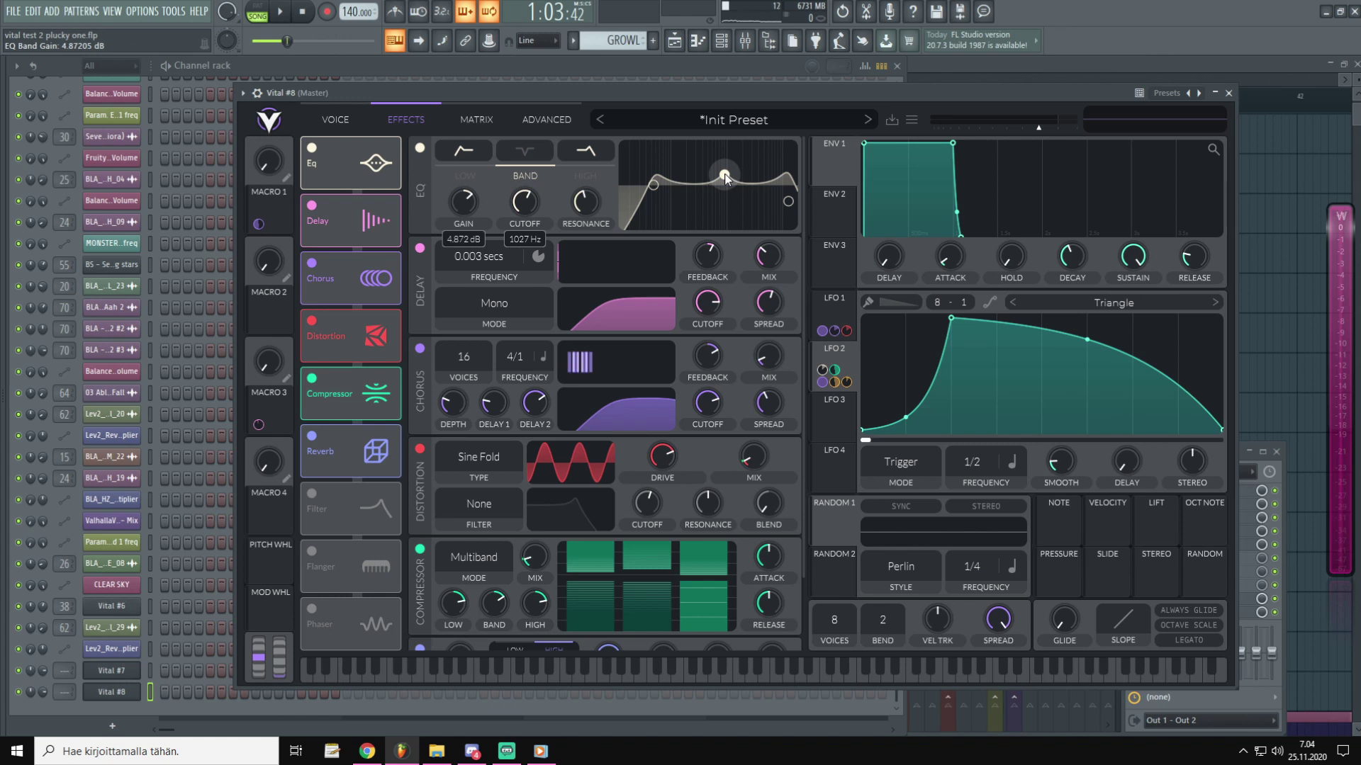
drag(725, 178, 724, 179)
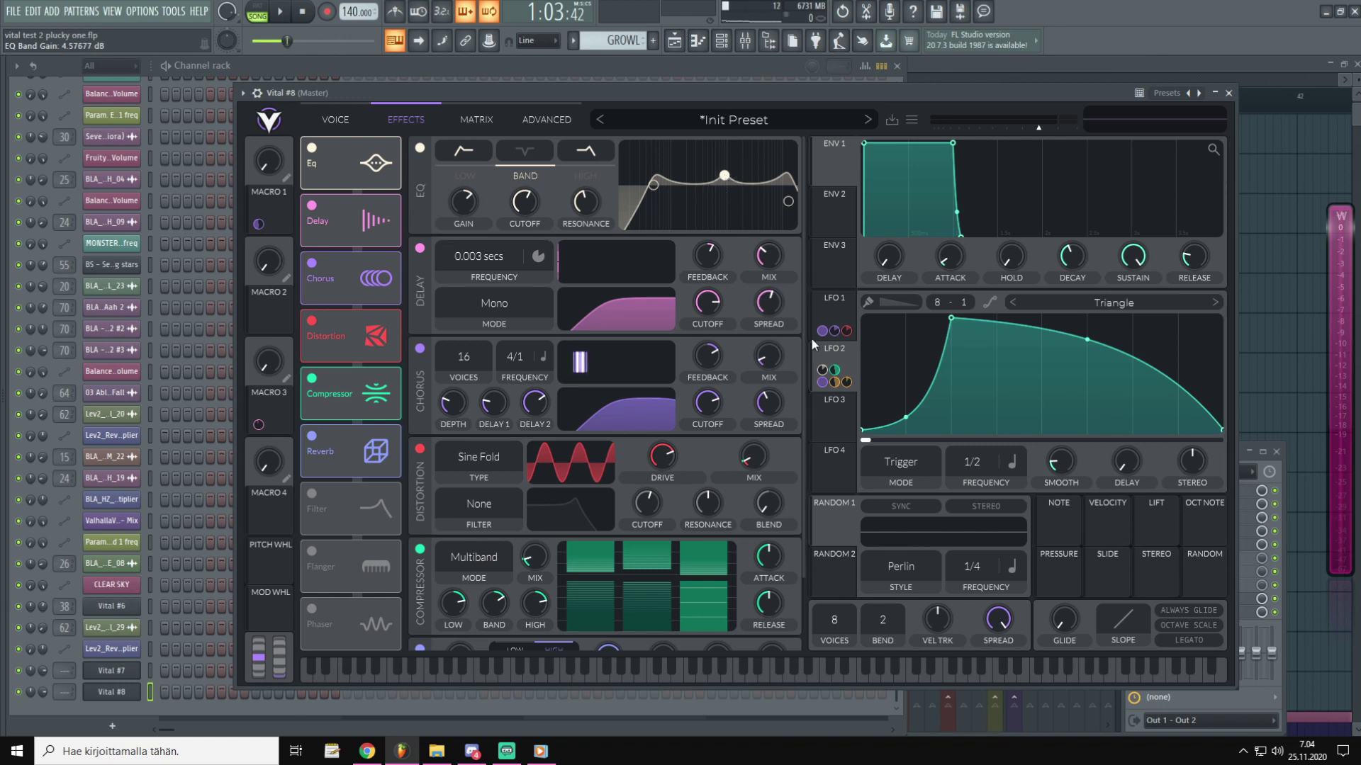
drag(834, 358, 524, 238)
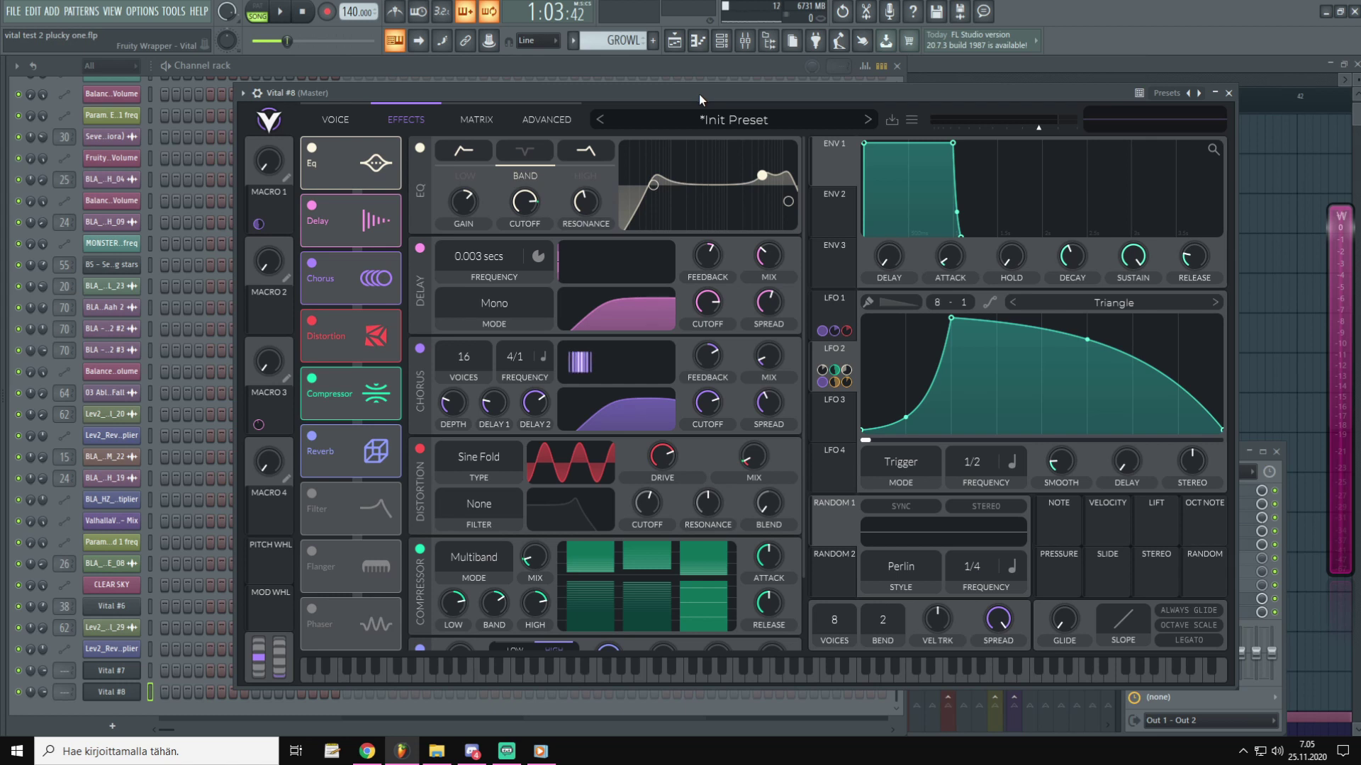
Step: Audition the sound with the EQ on and bypassed, then leave the EQ enabled
key(x)
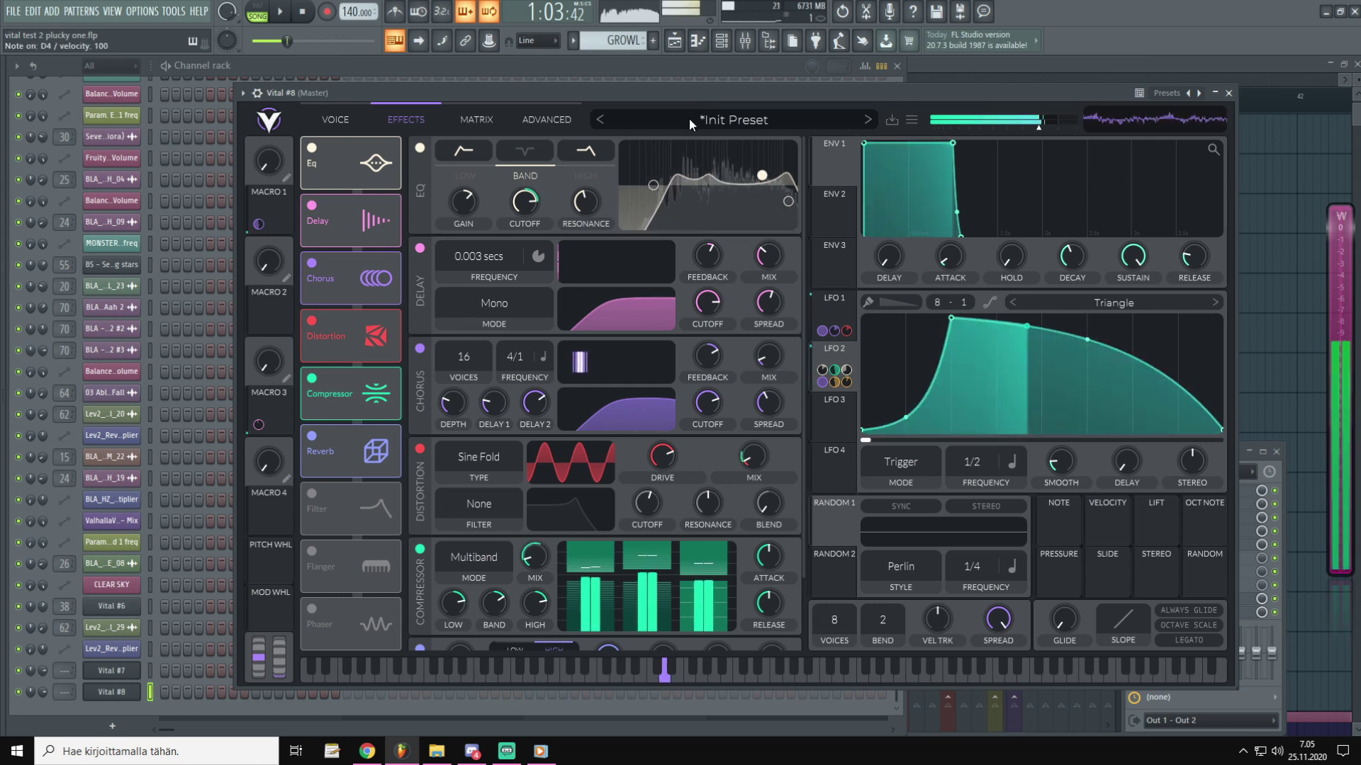
click(420, 148)
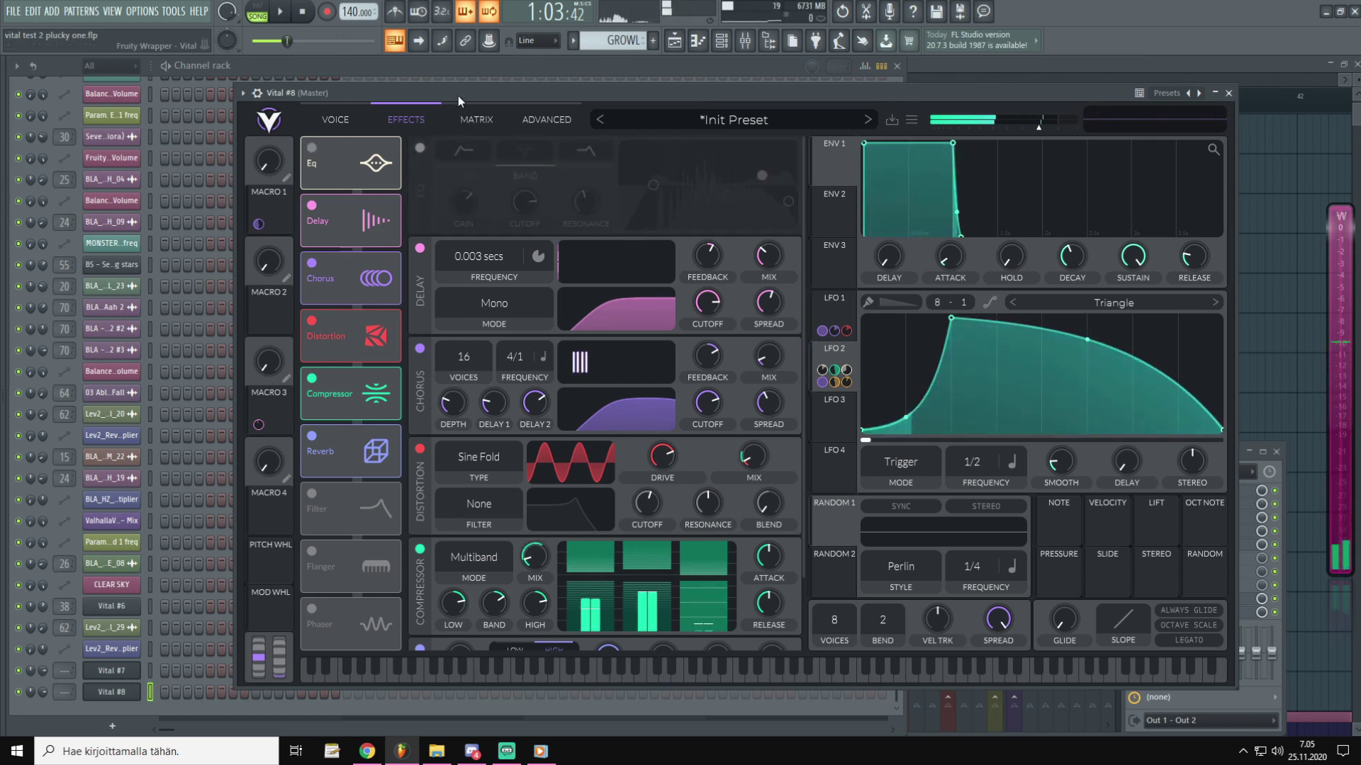
click(420, 147)
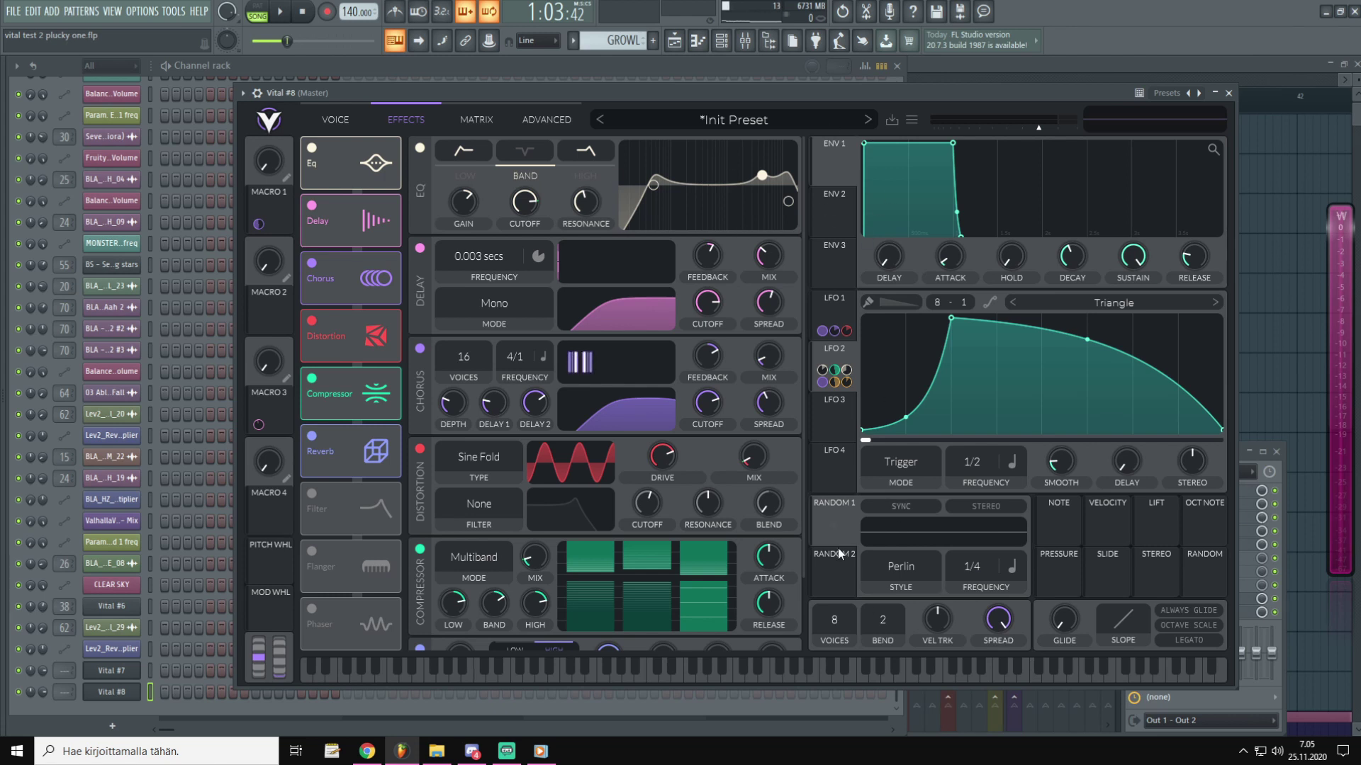
Step: Set the synth's voice count to 1 and adjust the amount of Macro 1's existing modulation
drag(835, 617, 835, 648)
mouse_move(258, 224)
mouse_down()
mouse_move(298, 251)
mouse_move(275, 207)
mouse_up()
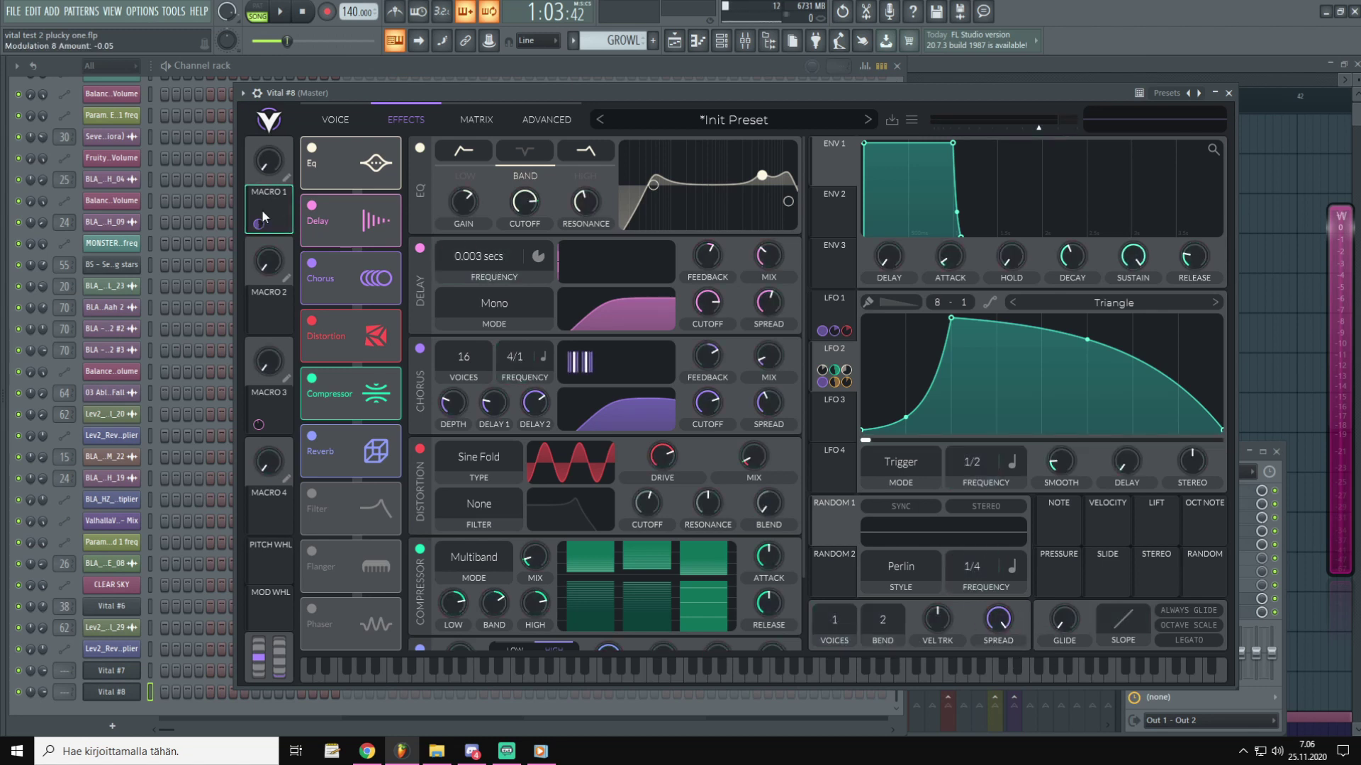
mouse_move(258, 225)
Step: Assign Macro 1 to the distortion's drive
click(338, 118)
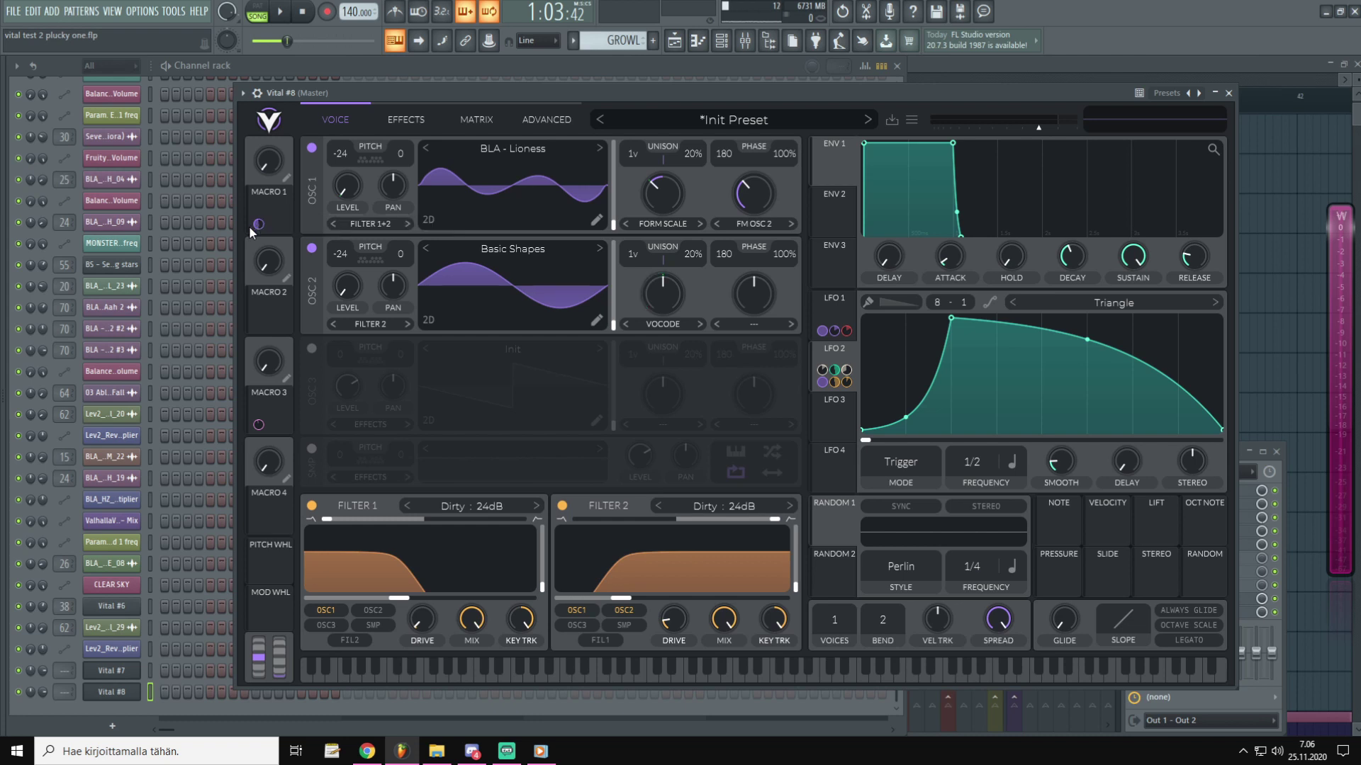
drag(257, 225, 651, 301)
click(394, 110)
drag(258, 224, 662, 485)
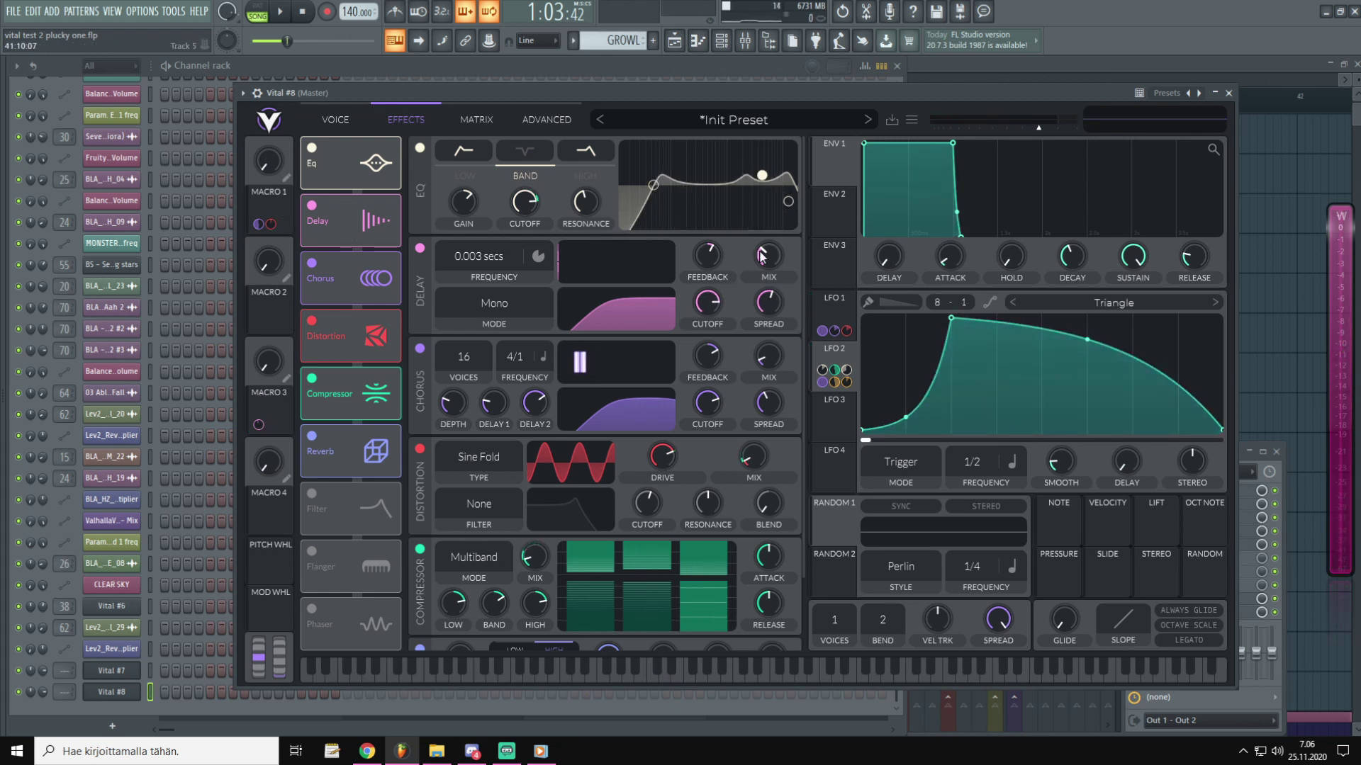
Step: Lower the delay's mix to about 0.5% and assign Macro 1 to it
key(Up)
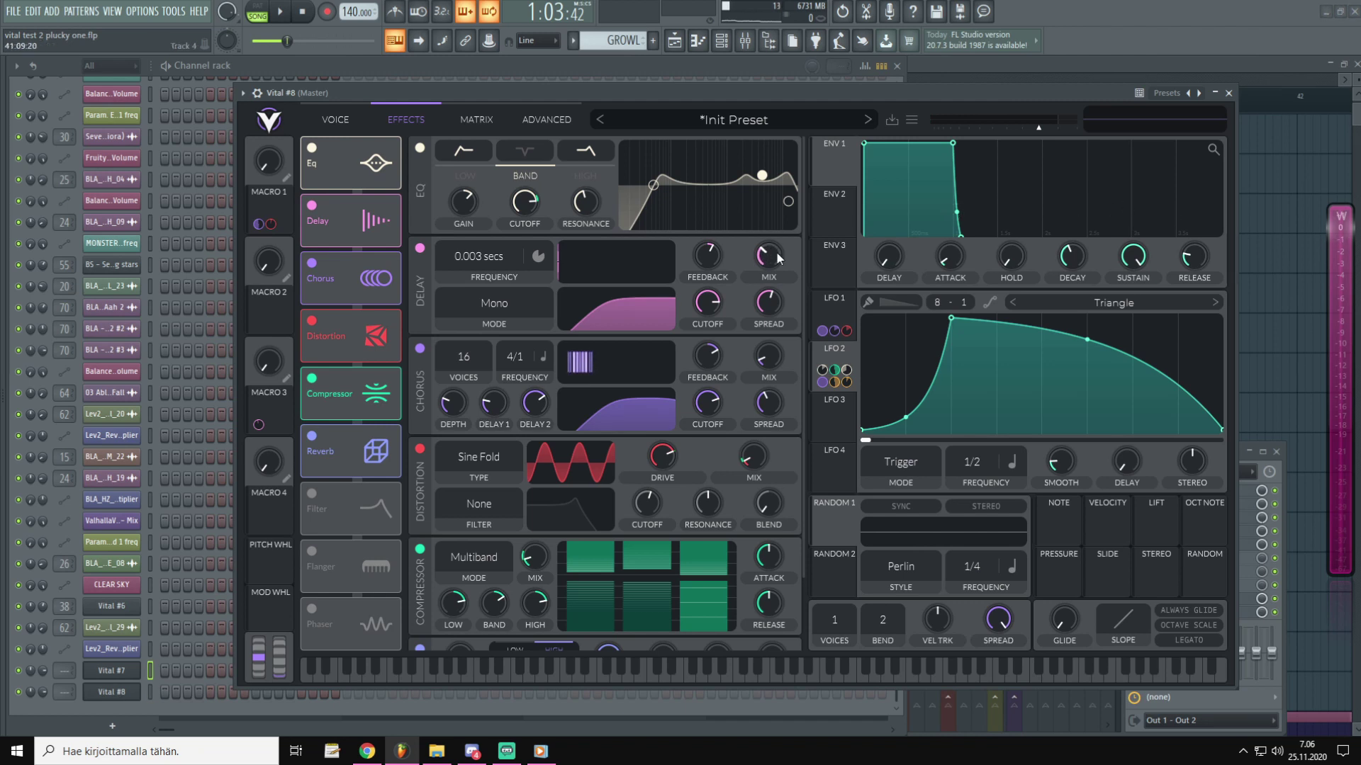
drag(768, 256, 759, 304)
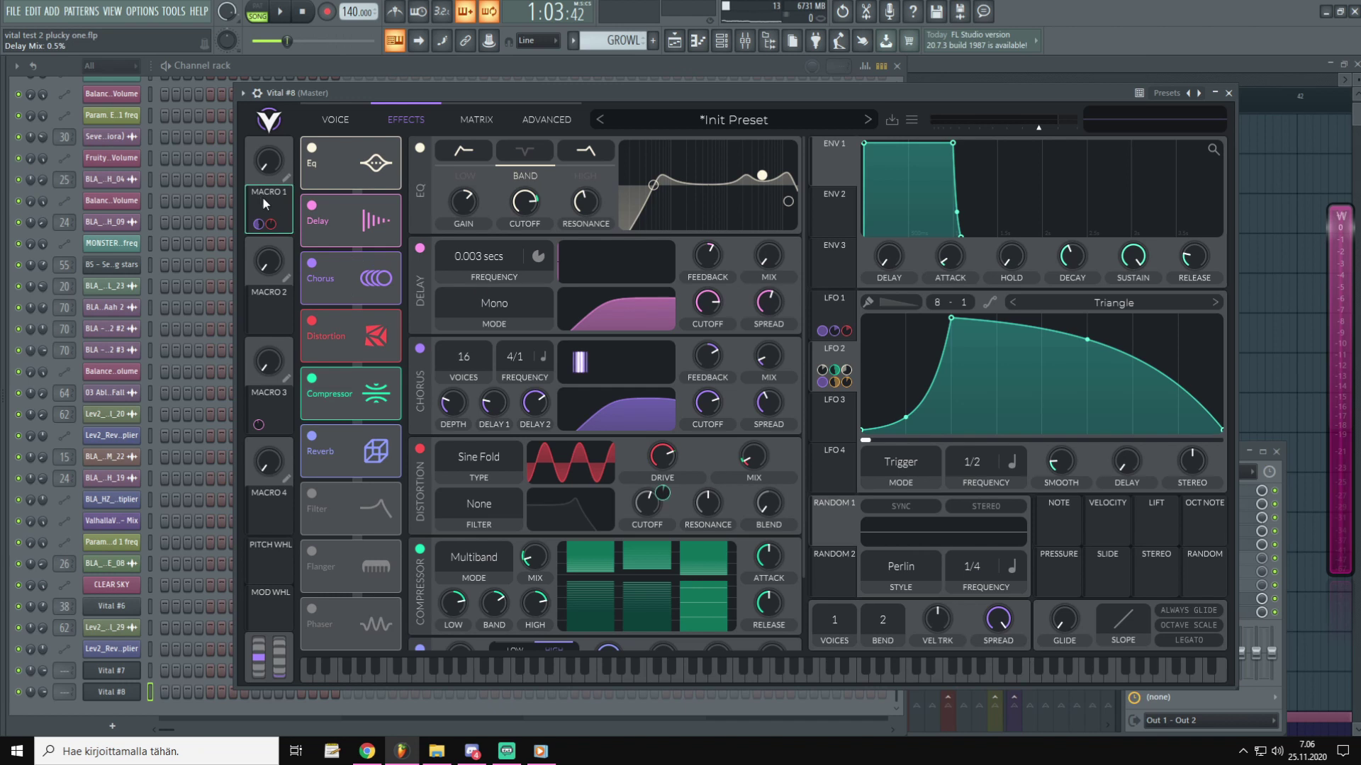
drag(262, 197, 768, 256)
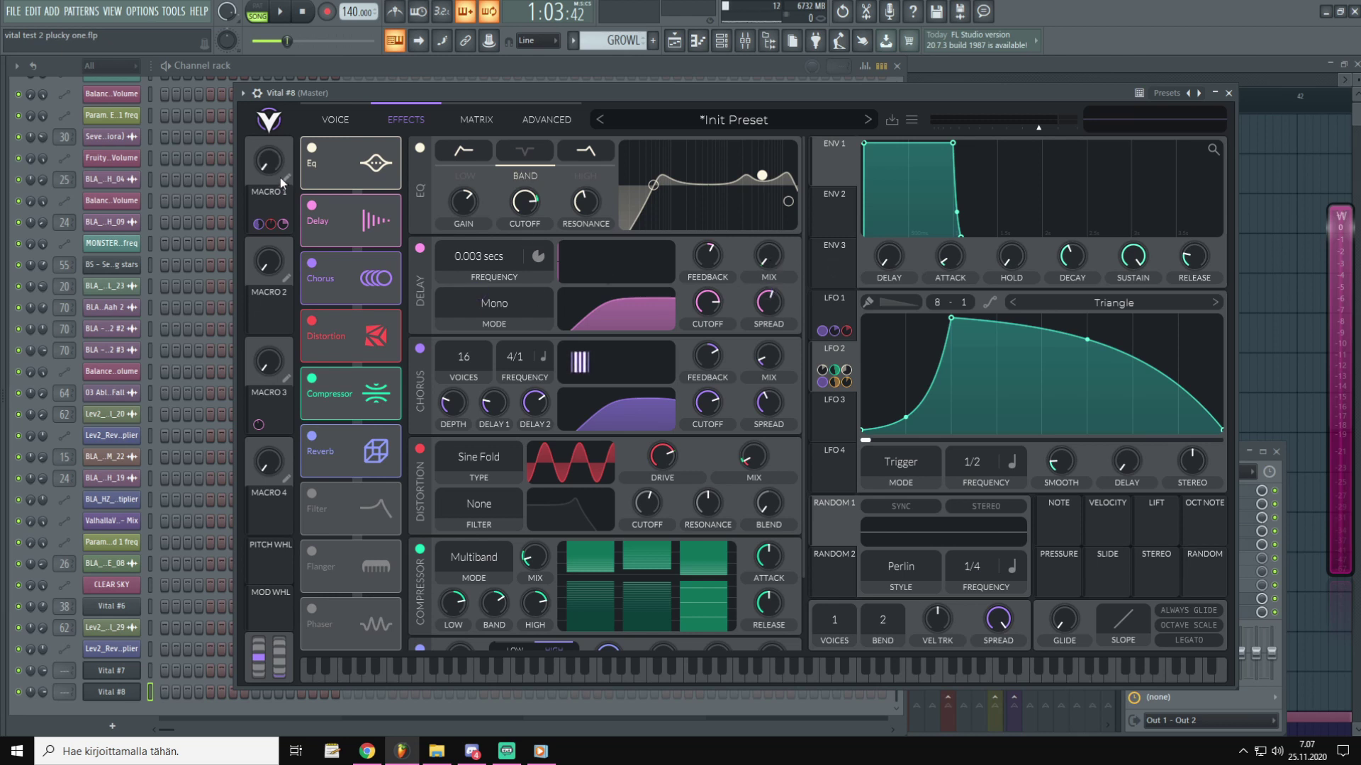
Step: Audition with Macro 1 fully up, setting its delay mix amount to about 0.355 and the delay frequency to 0.001 secs
key(x)
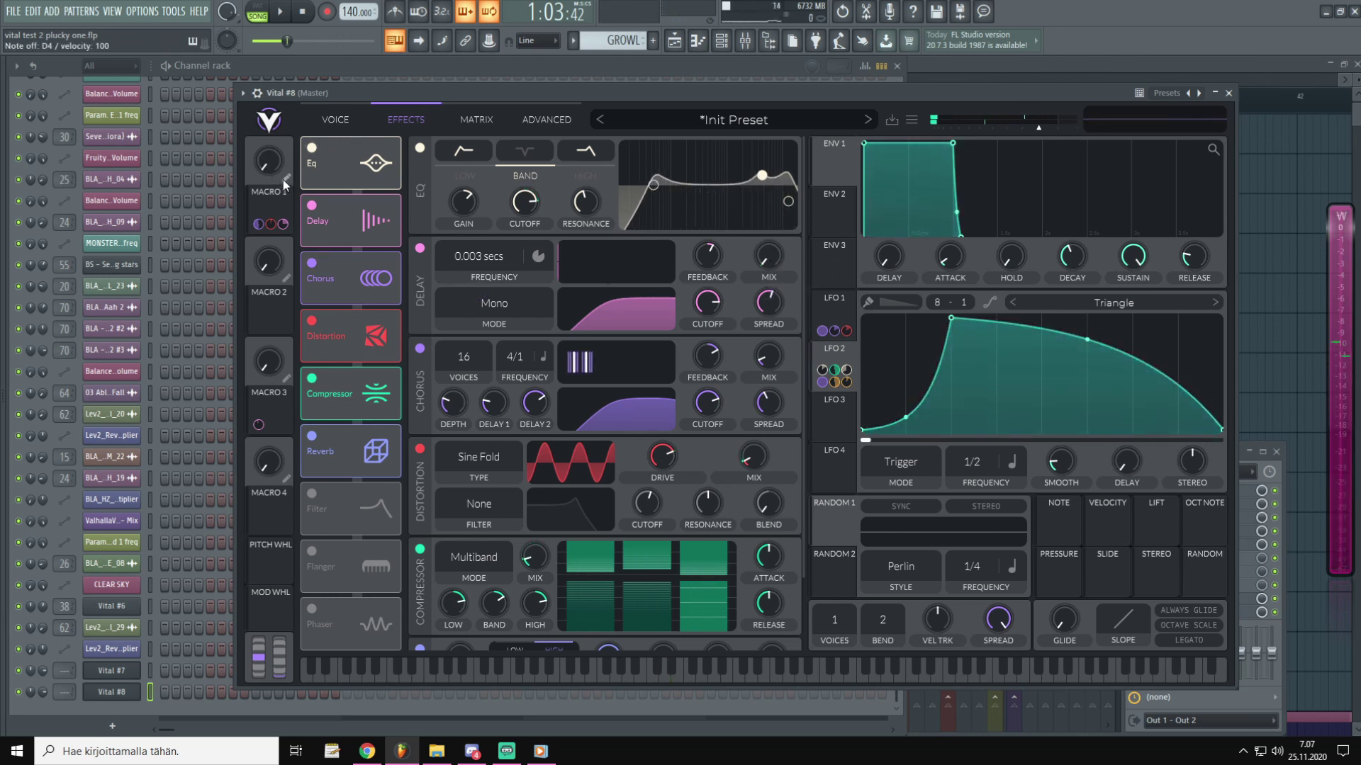
drag(278, 180, 302, 27)
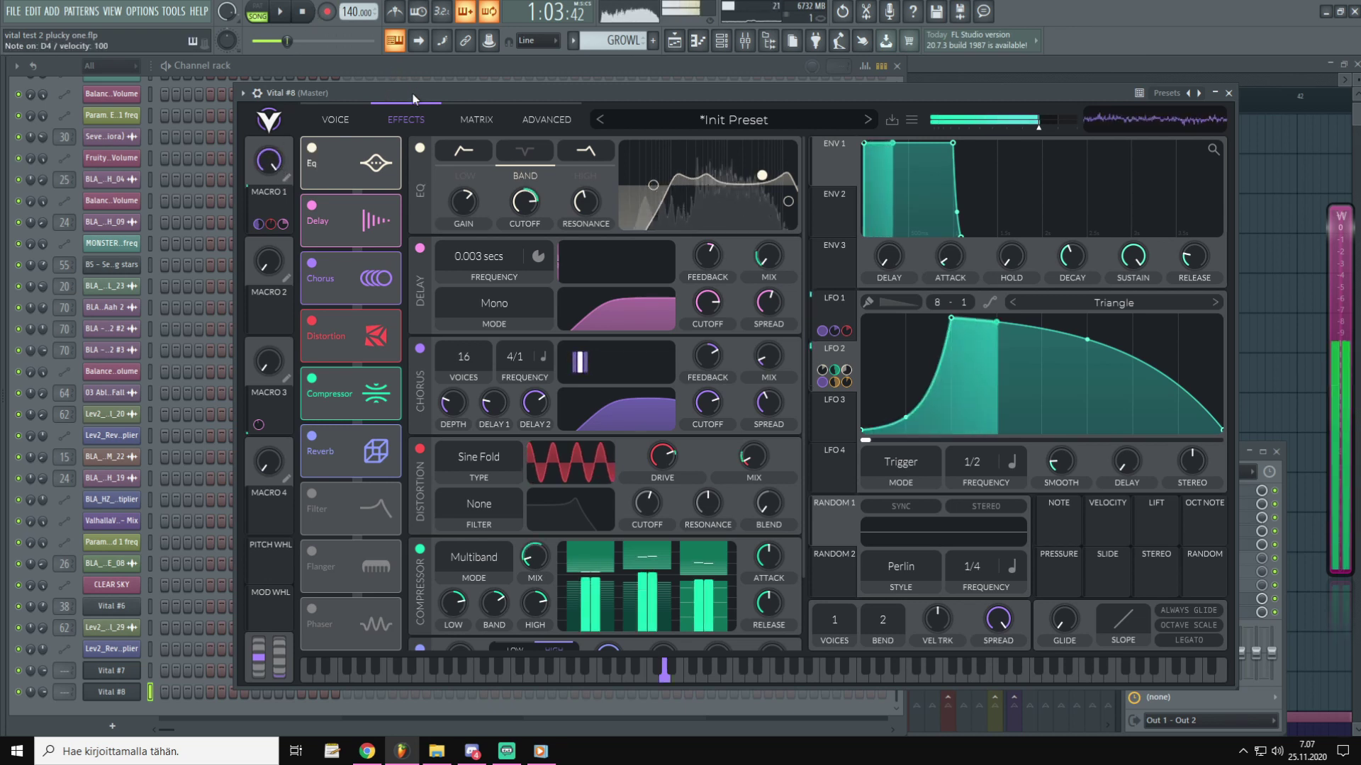
drag(770, 290, 771, 279)
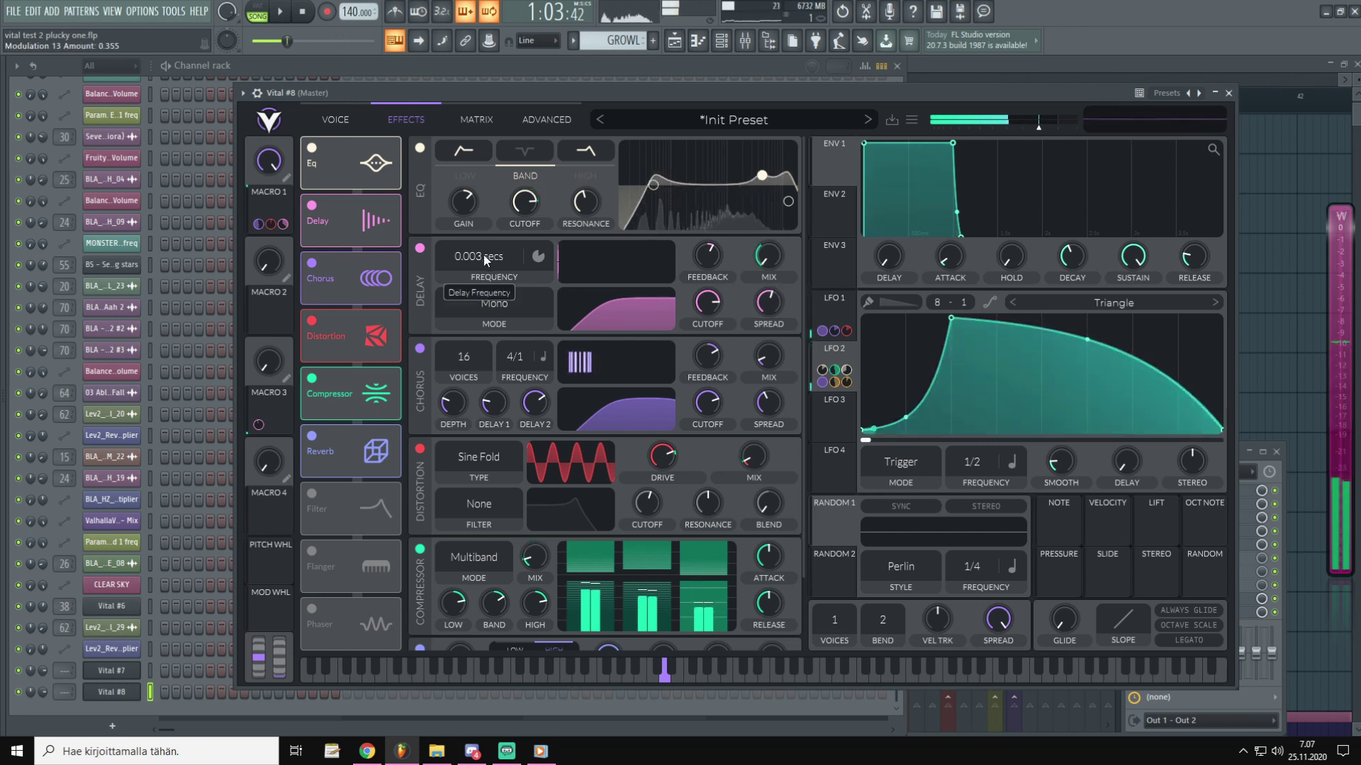
drag(483, 253, 491, 248)
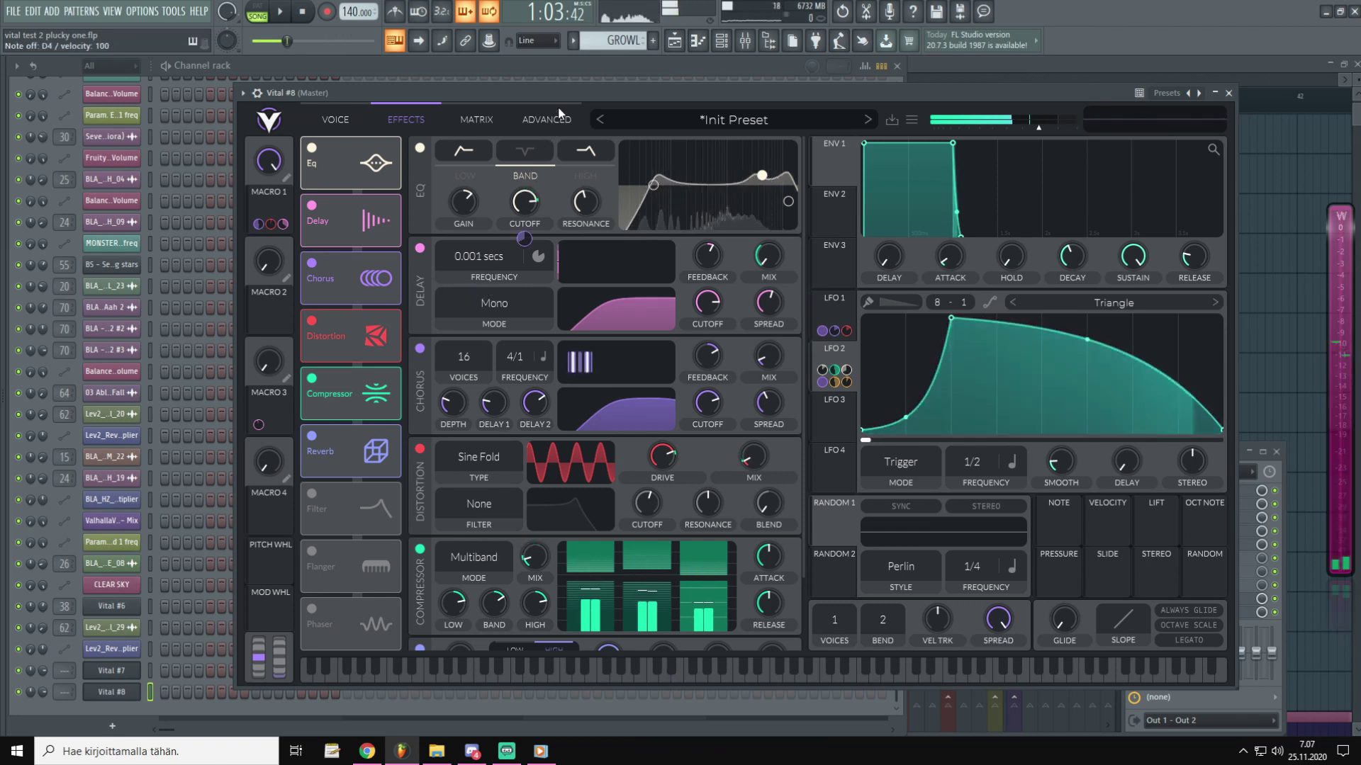
Step: Lower oscillator 2's second warp amount to its minimum, assign Macro 2 to it and set the warp type to Quantize
click(335, 119)
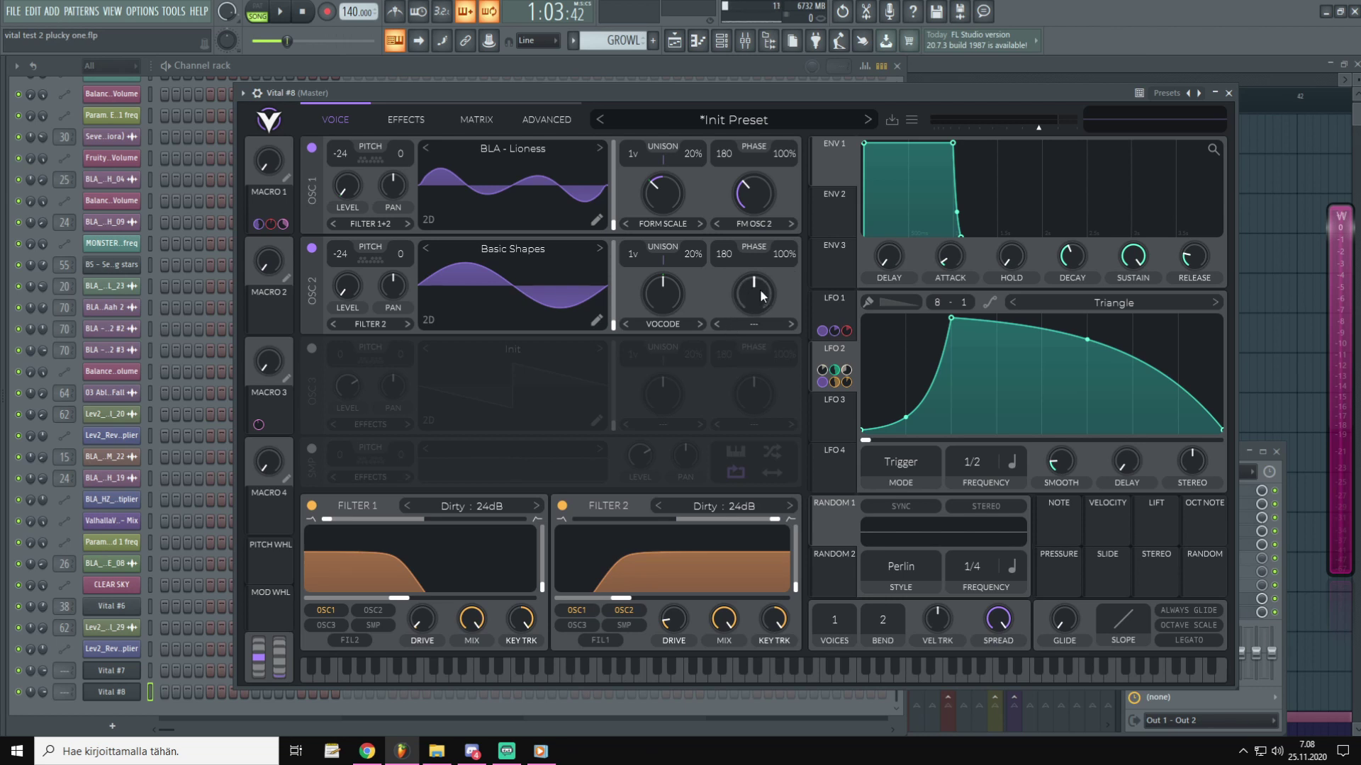
drag(758, 291, 738, 444)
drag(764, 277, 747, 339)
drag(282, 310, 754, 337)
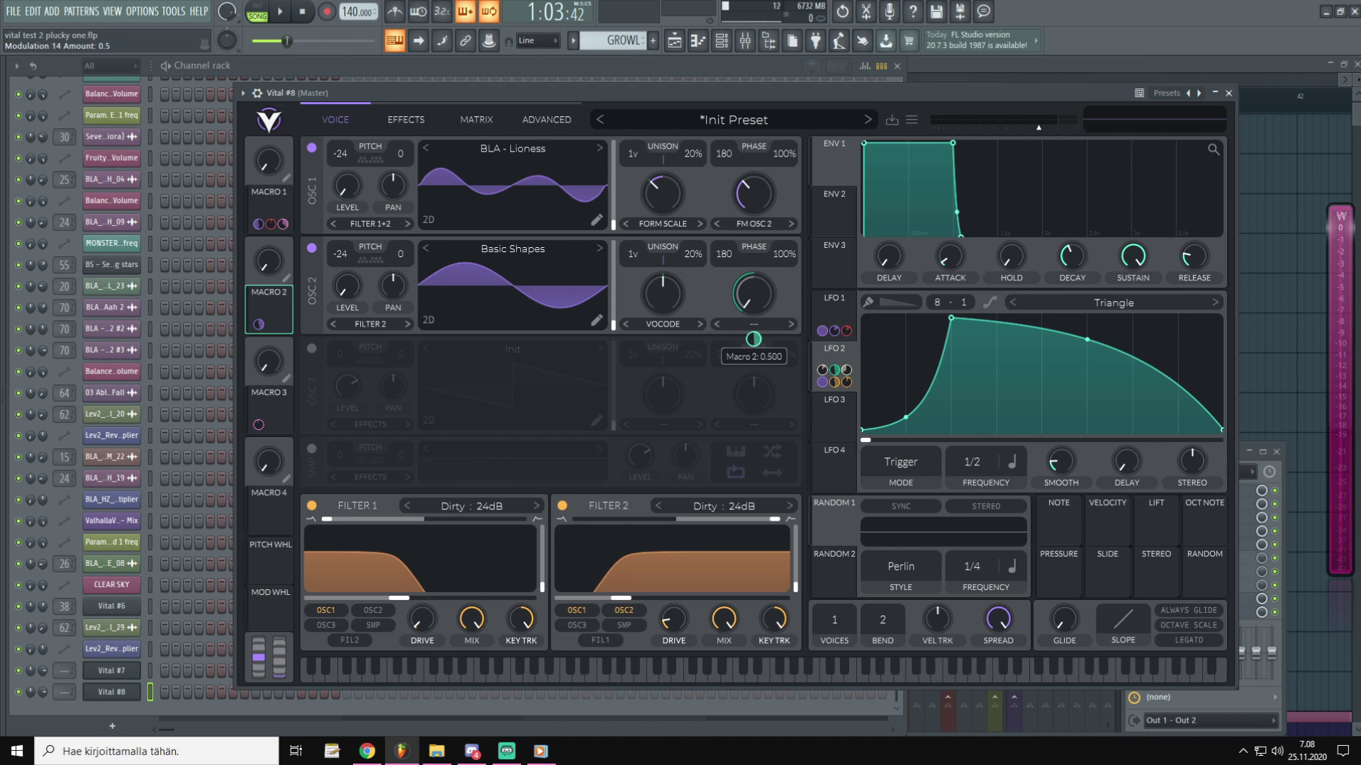
click(763, 324)
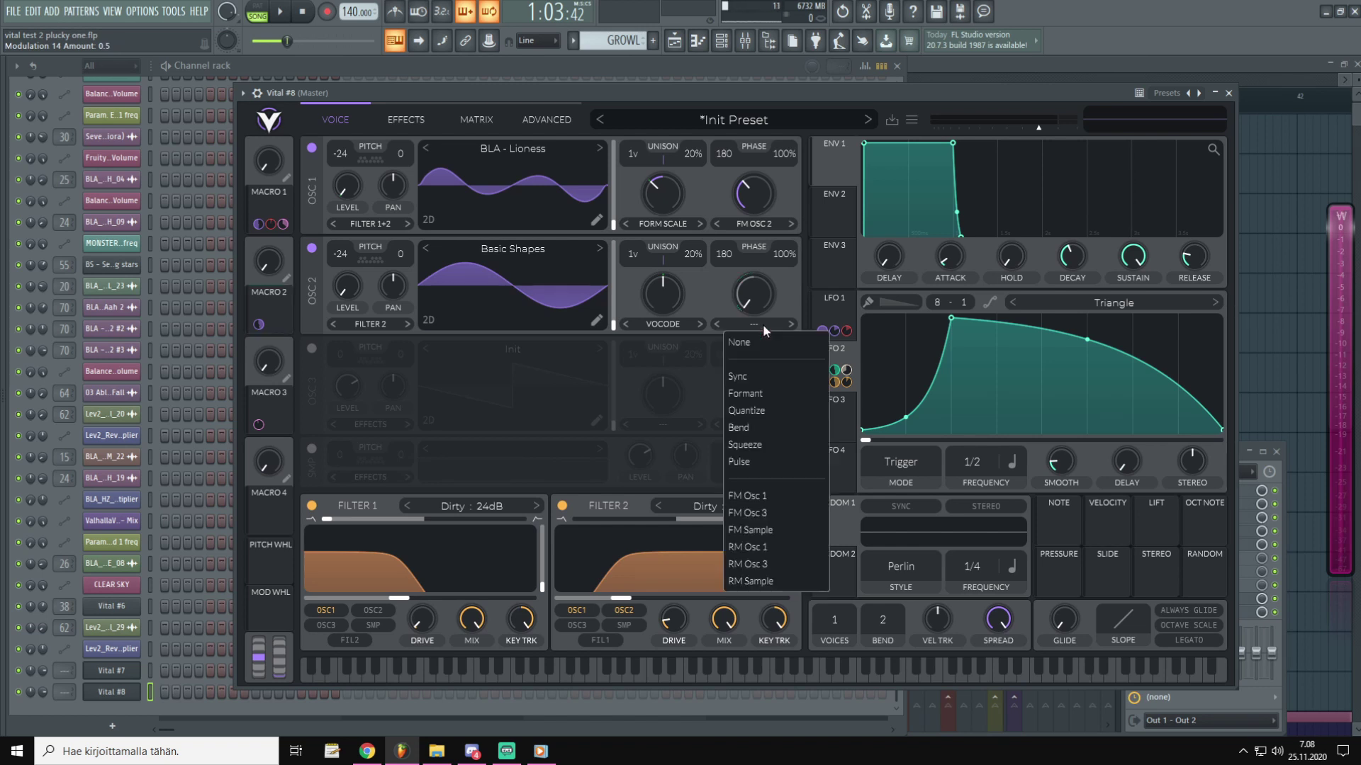
click(756, 410)
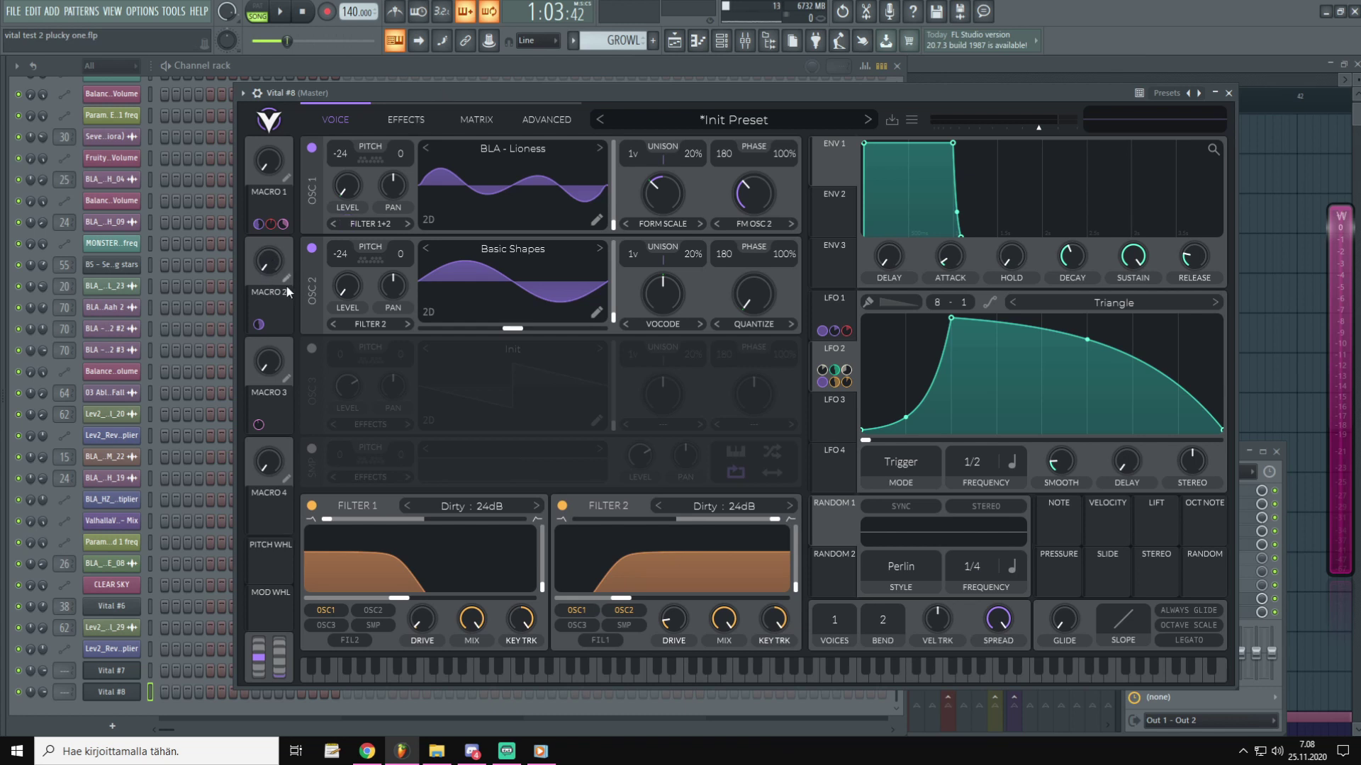
Step: Audition the Quantize warp with Macro 2 raised, adjust its modulation amount and return Macro 2 to about 0.005
drag(270, 278, 304, 75)
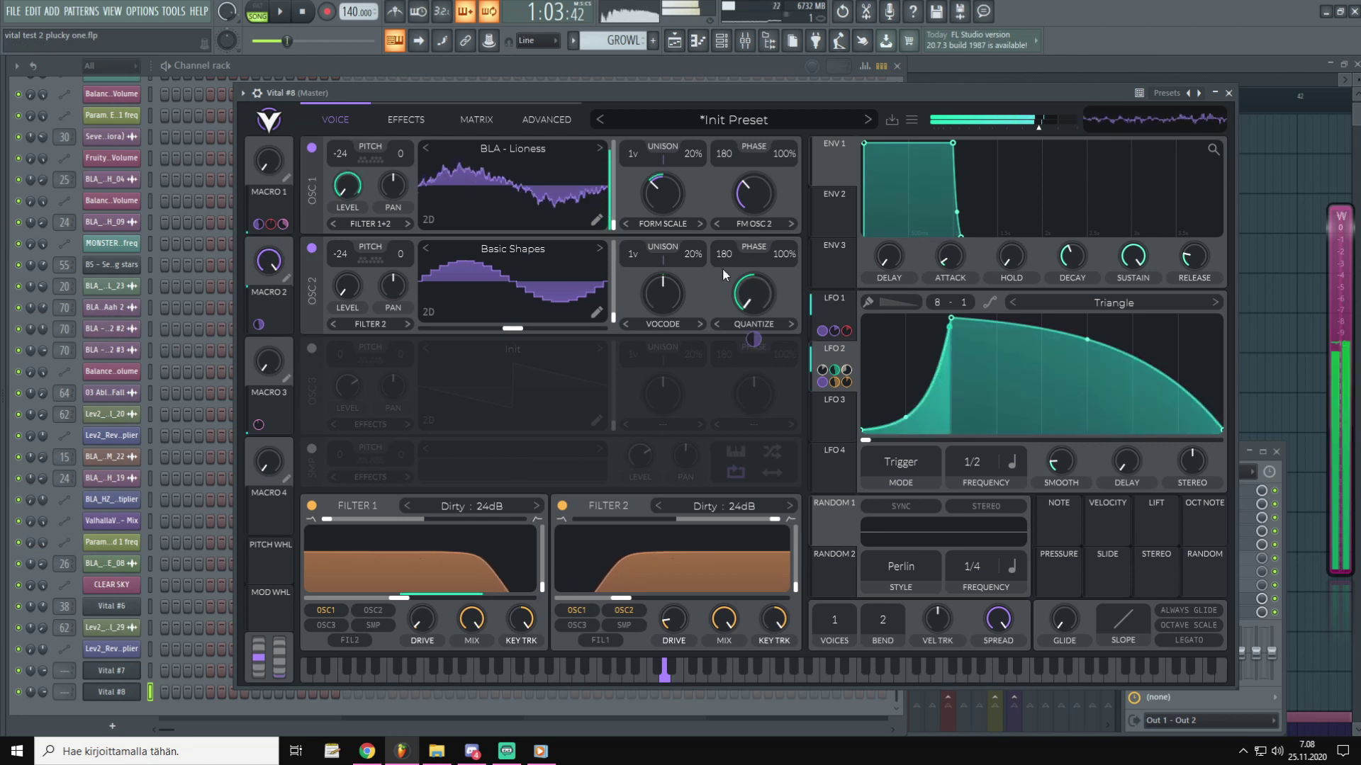
drag(754, 339, 759, 342)
drag(270, 262, 261, 658)
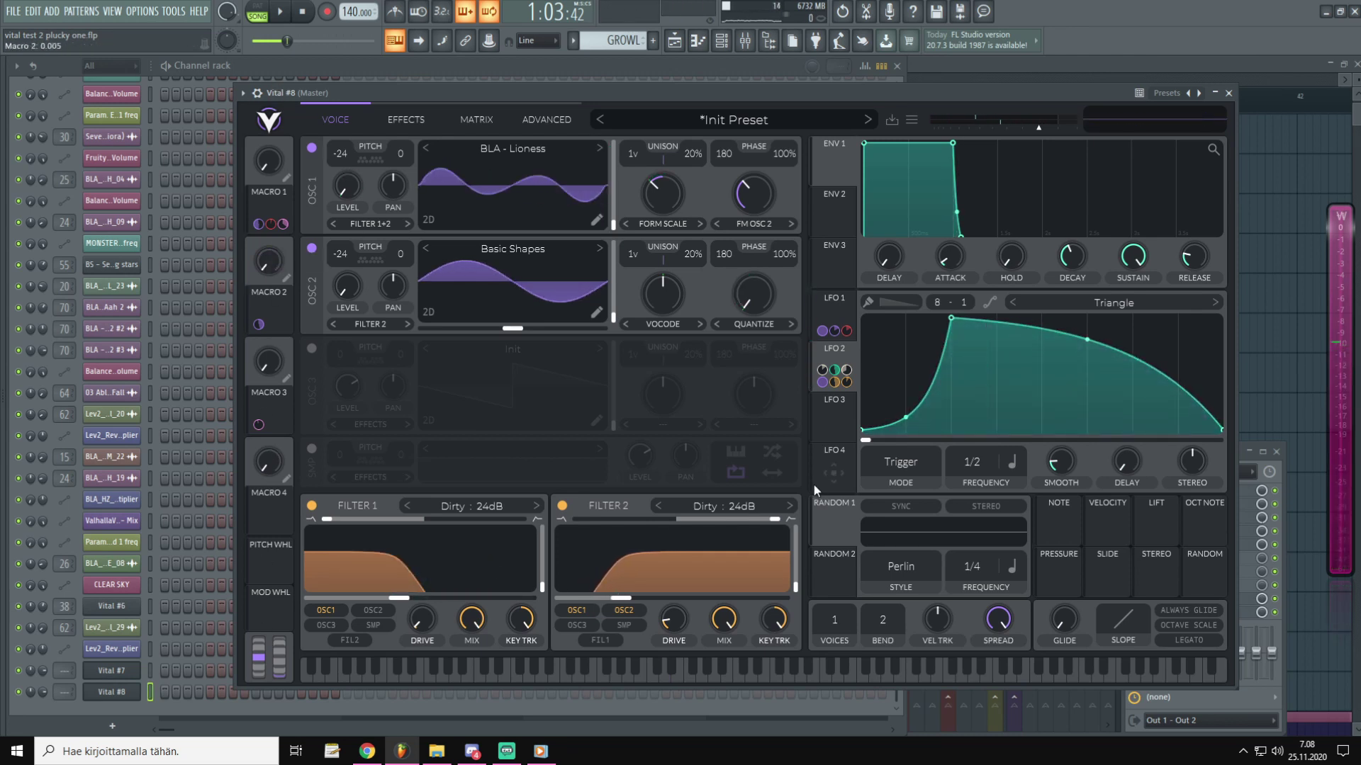